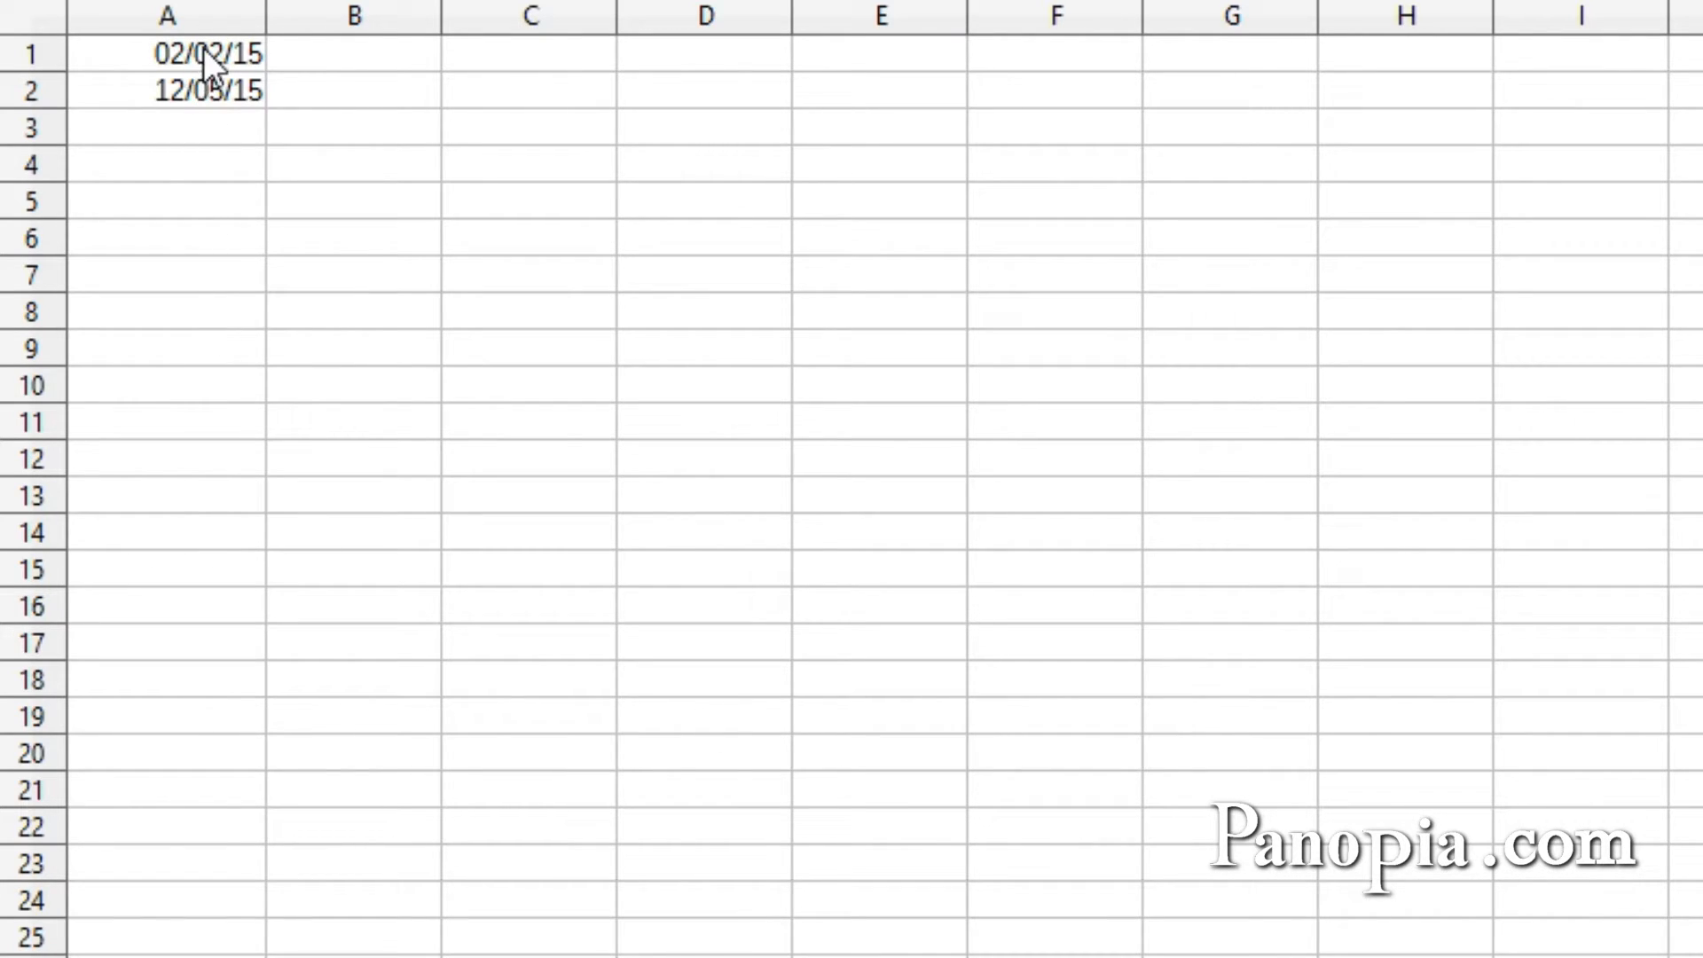
Select the two dates 02/02/15 and 12/05/15 in A1:A2.
drag(203, 51, 197, 87)
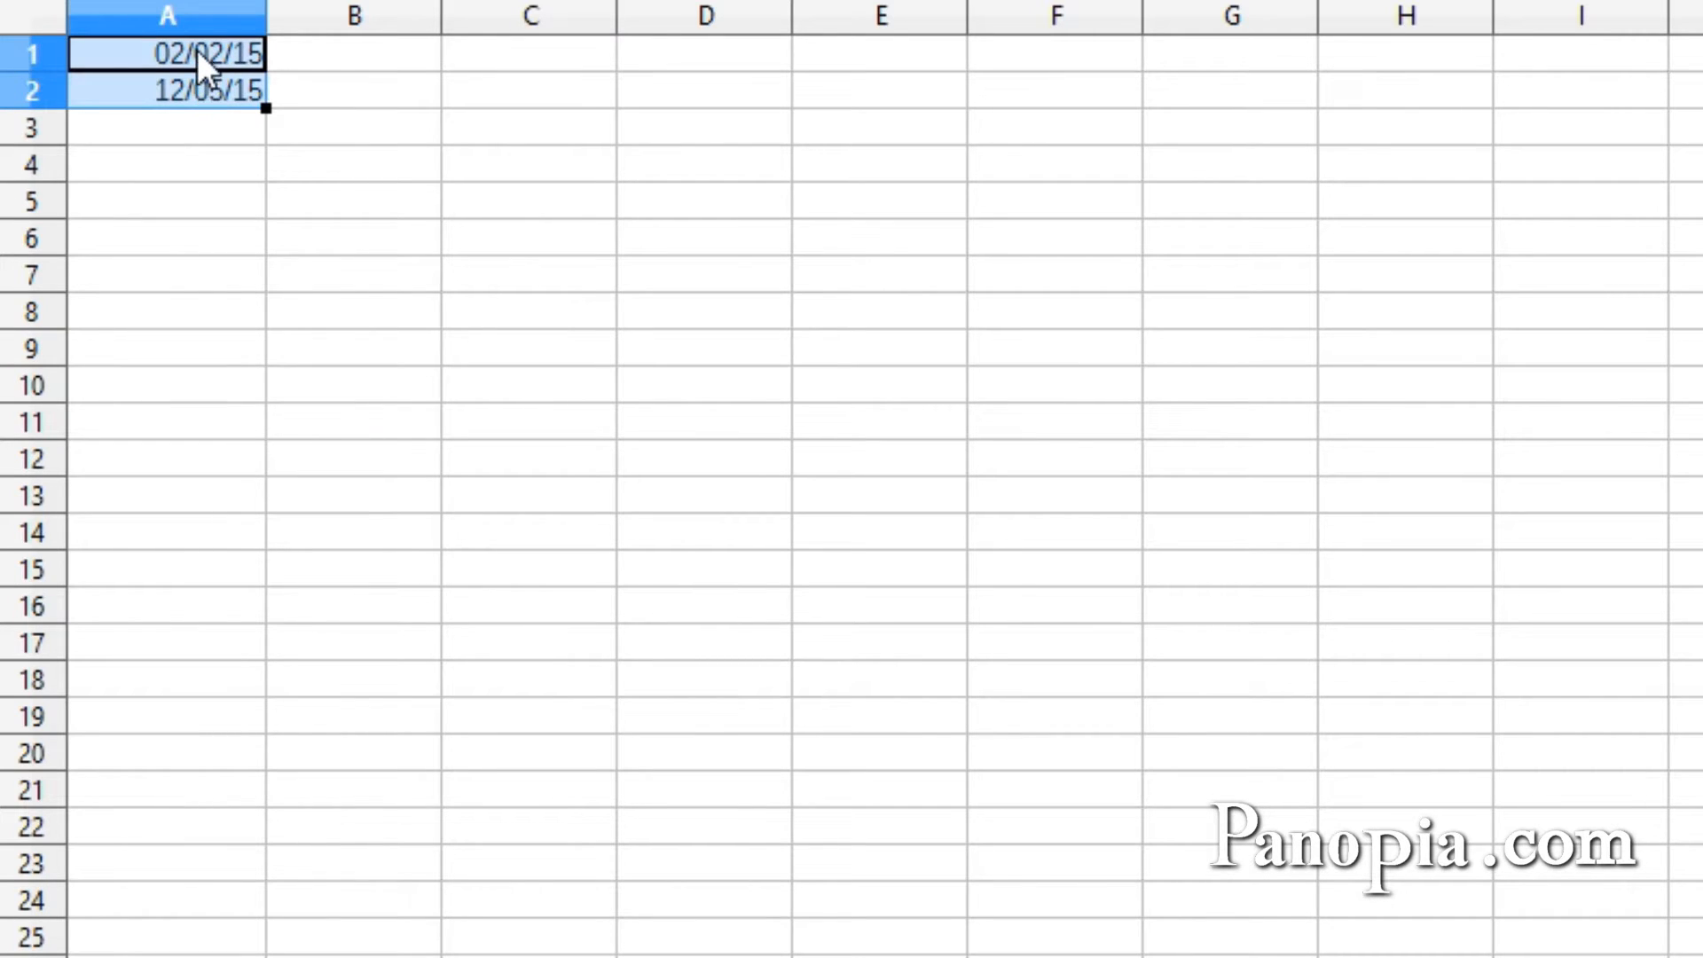
Bring up Format Cells for the selected dates, showing the MM/DD/YY code on the Numbers tab.
right_click(198, 53)
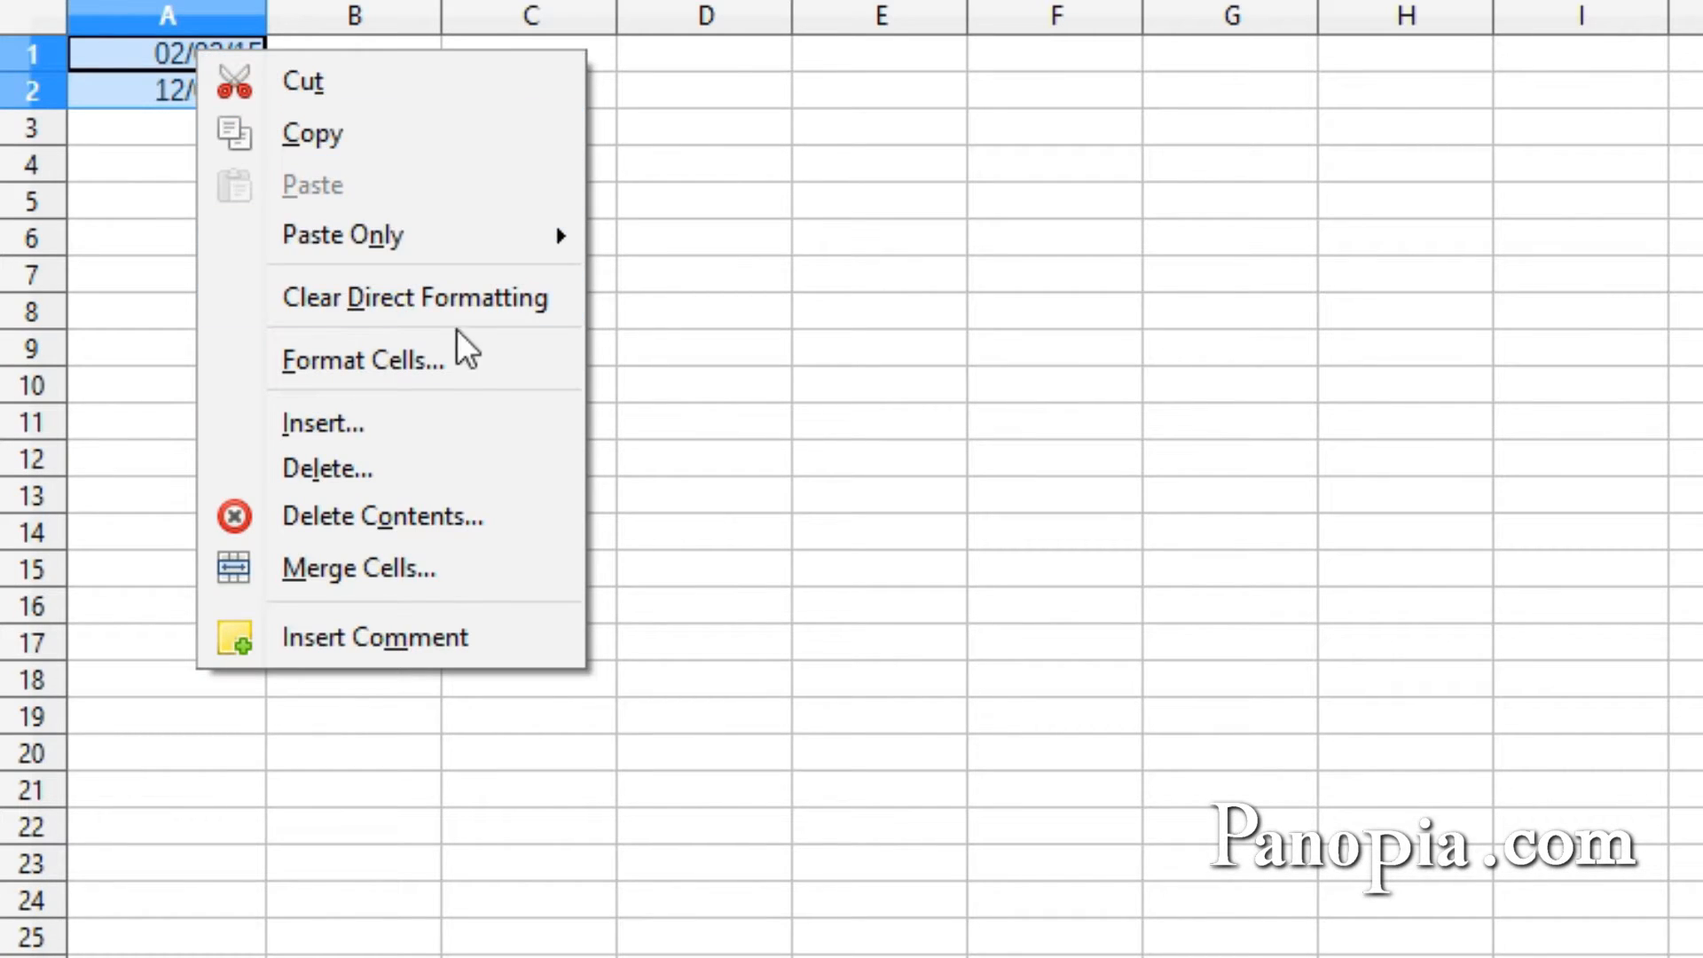
click(412, 362)
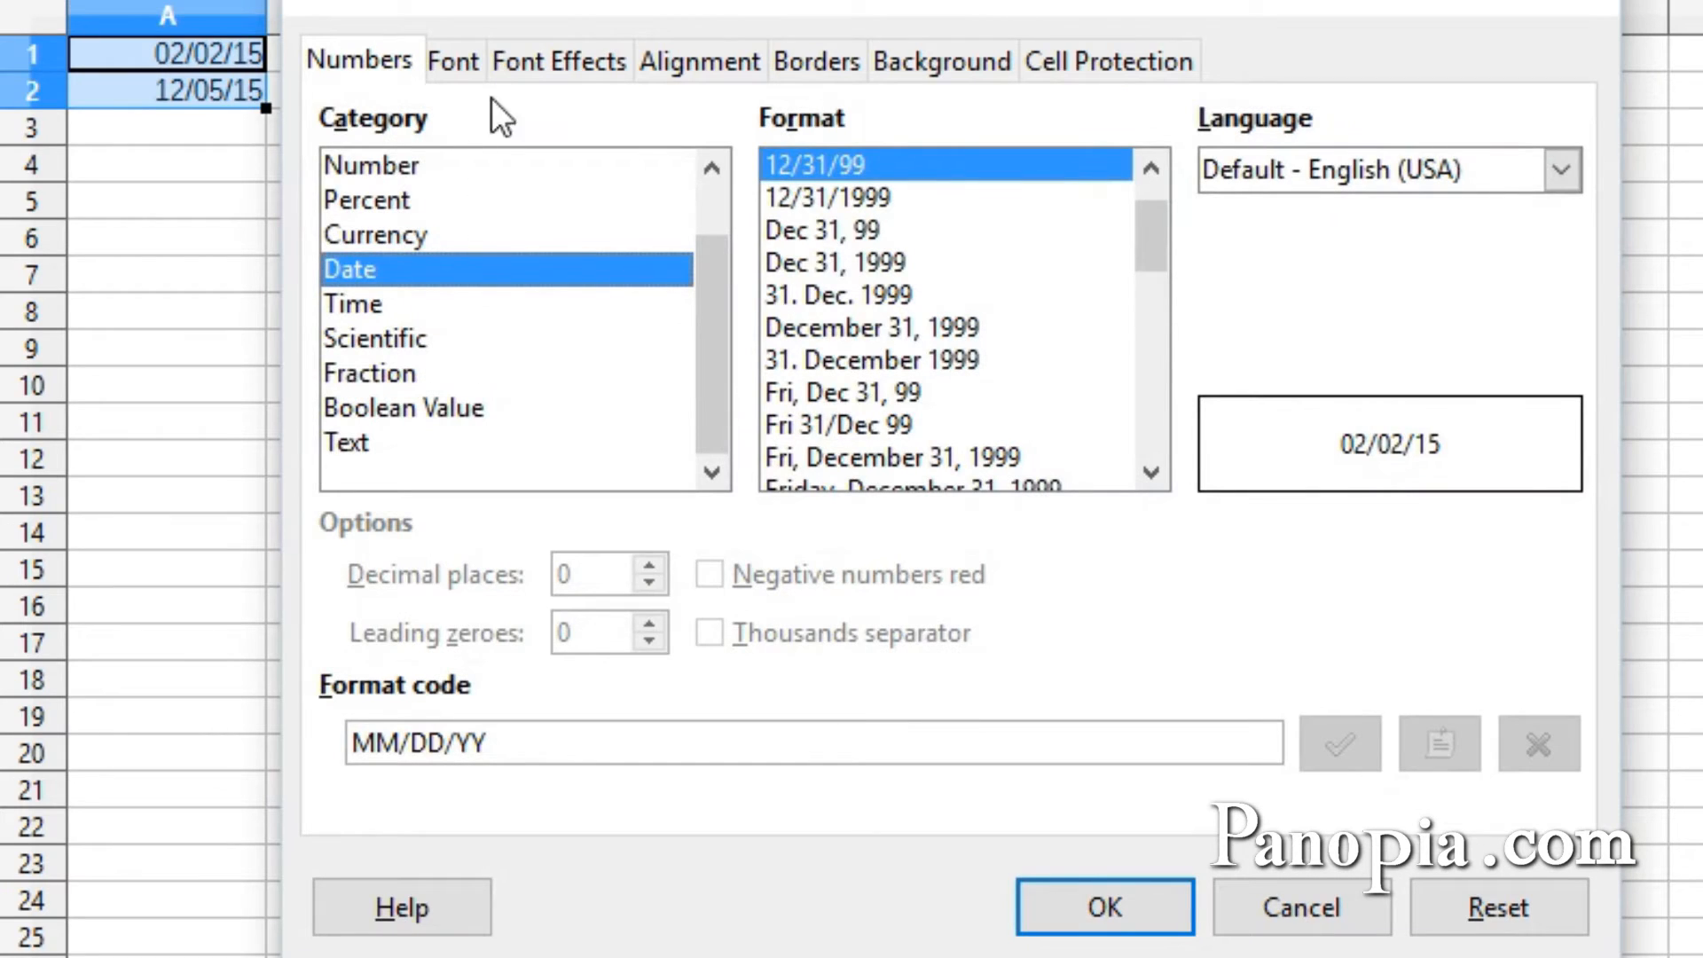
drag(556, 9, 545, 32)
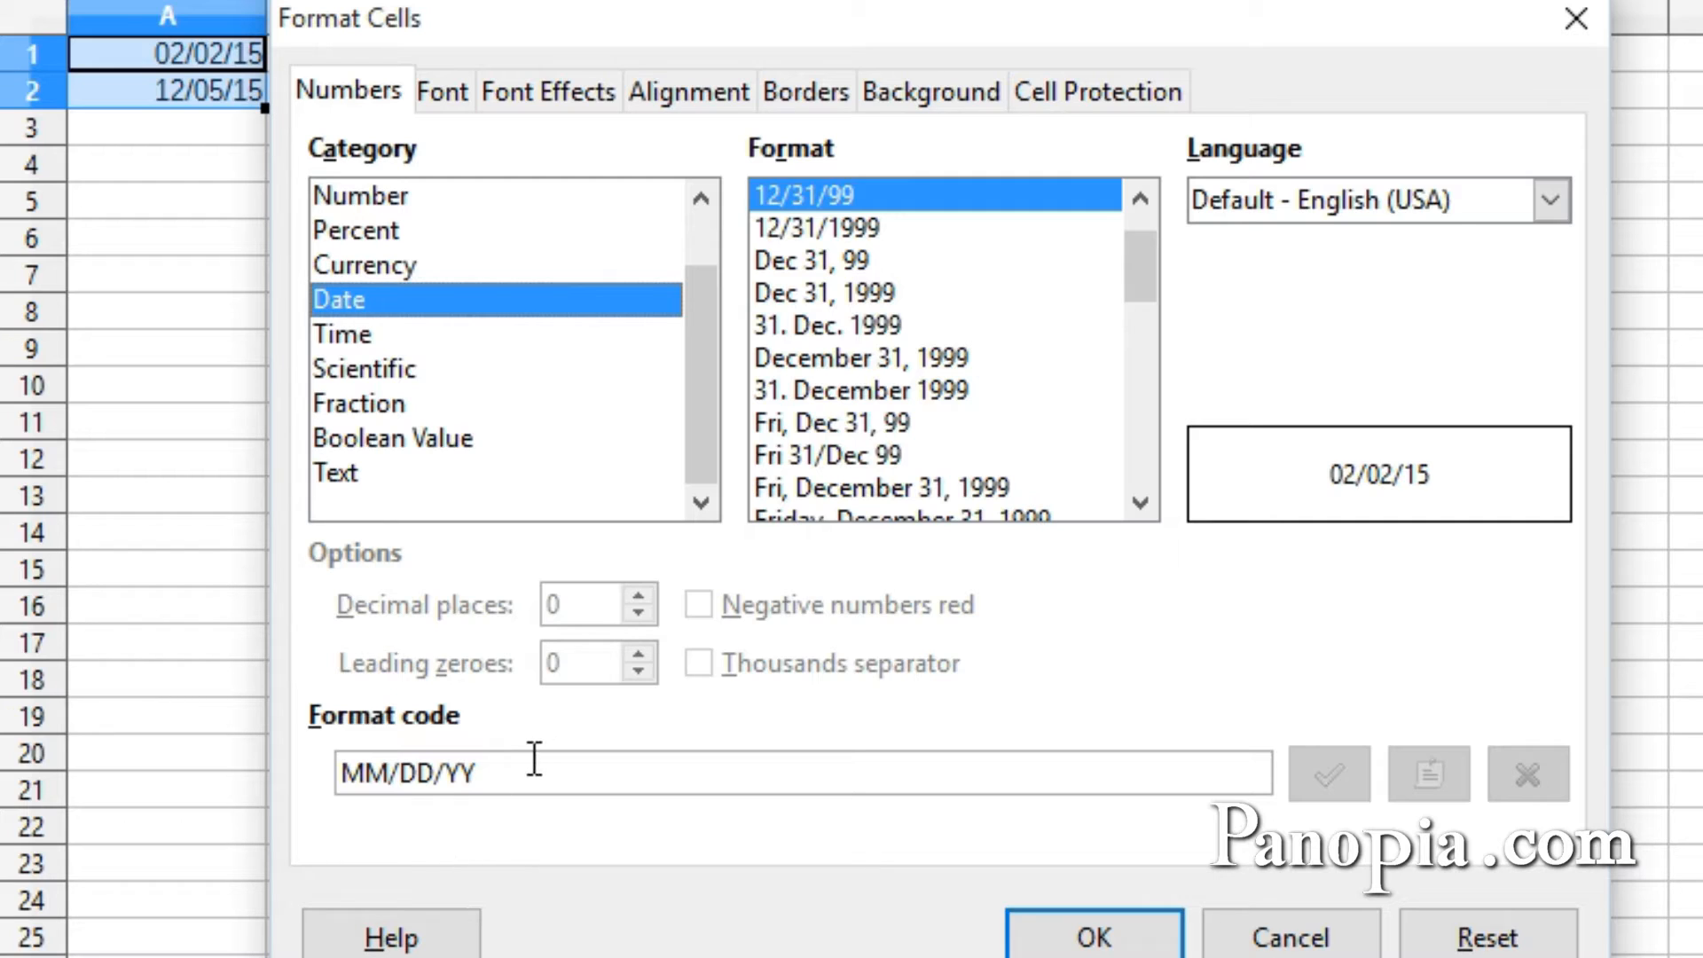
Clear the MM/DD/YY format code to make way for the custom code d/m/yy.
drag(533, 772, 306, 771)
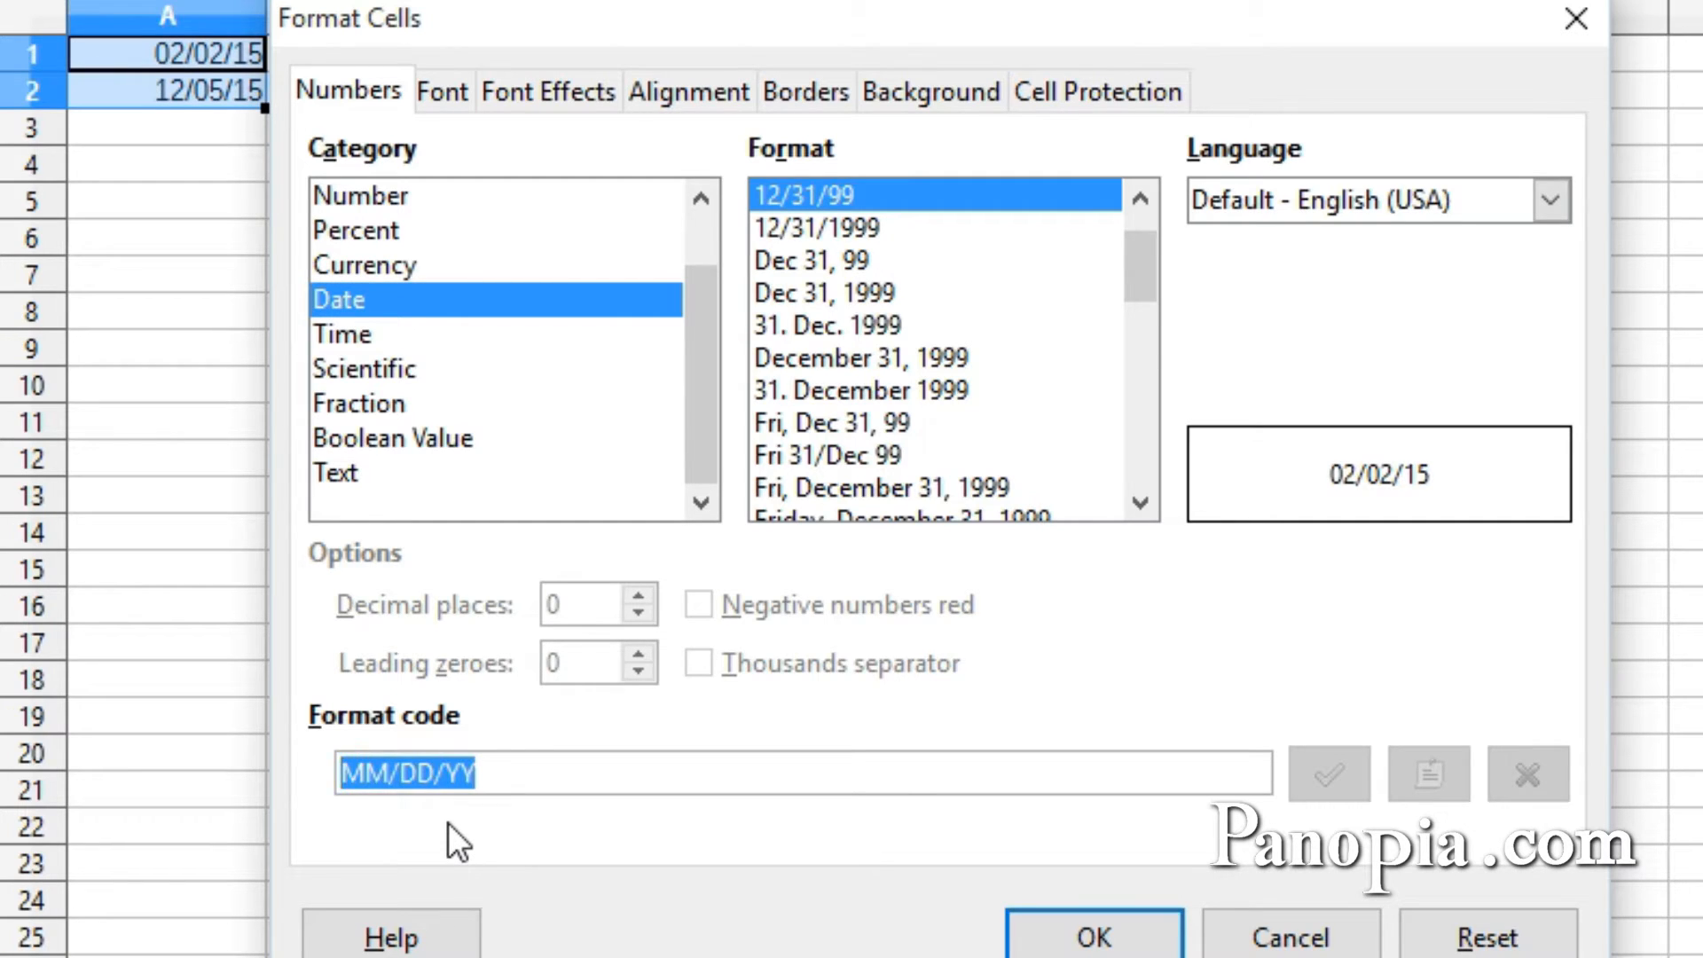
key(Delete)
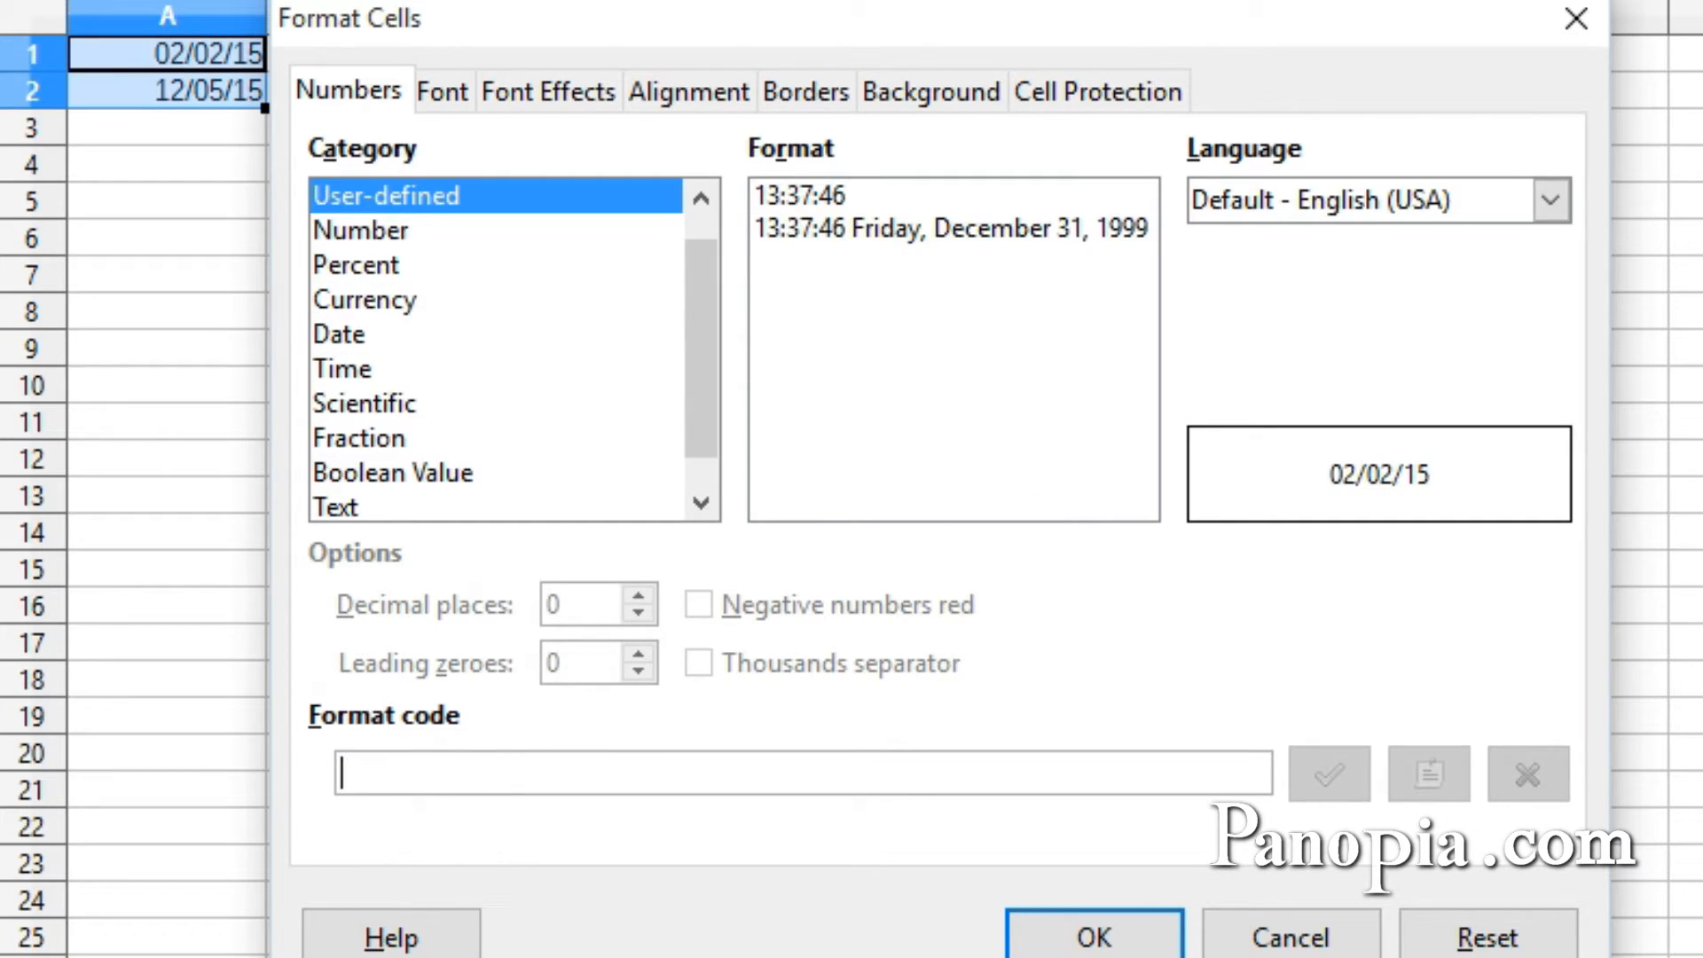
text(d/m/)
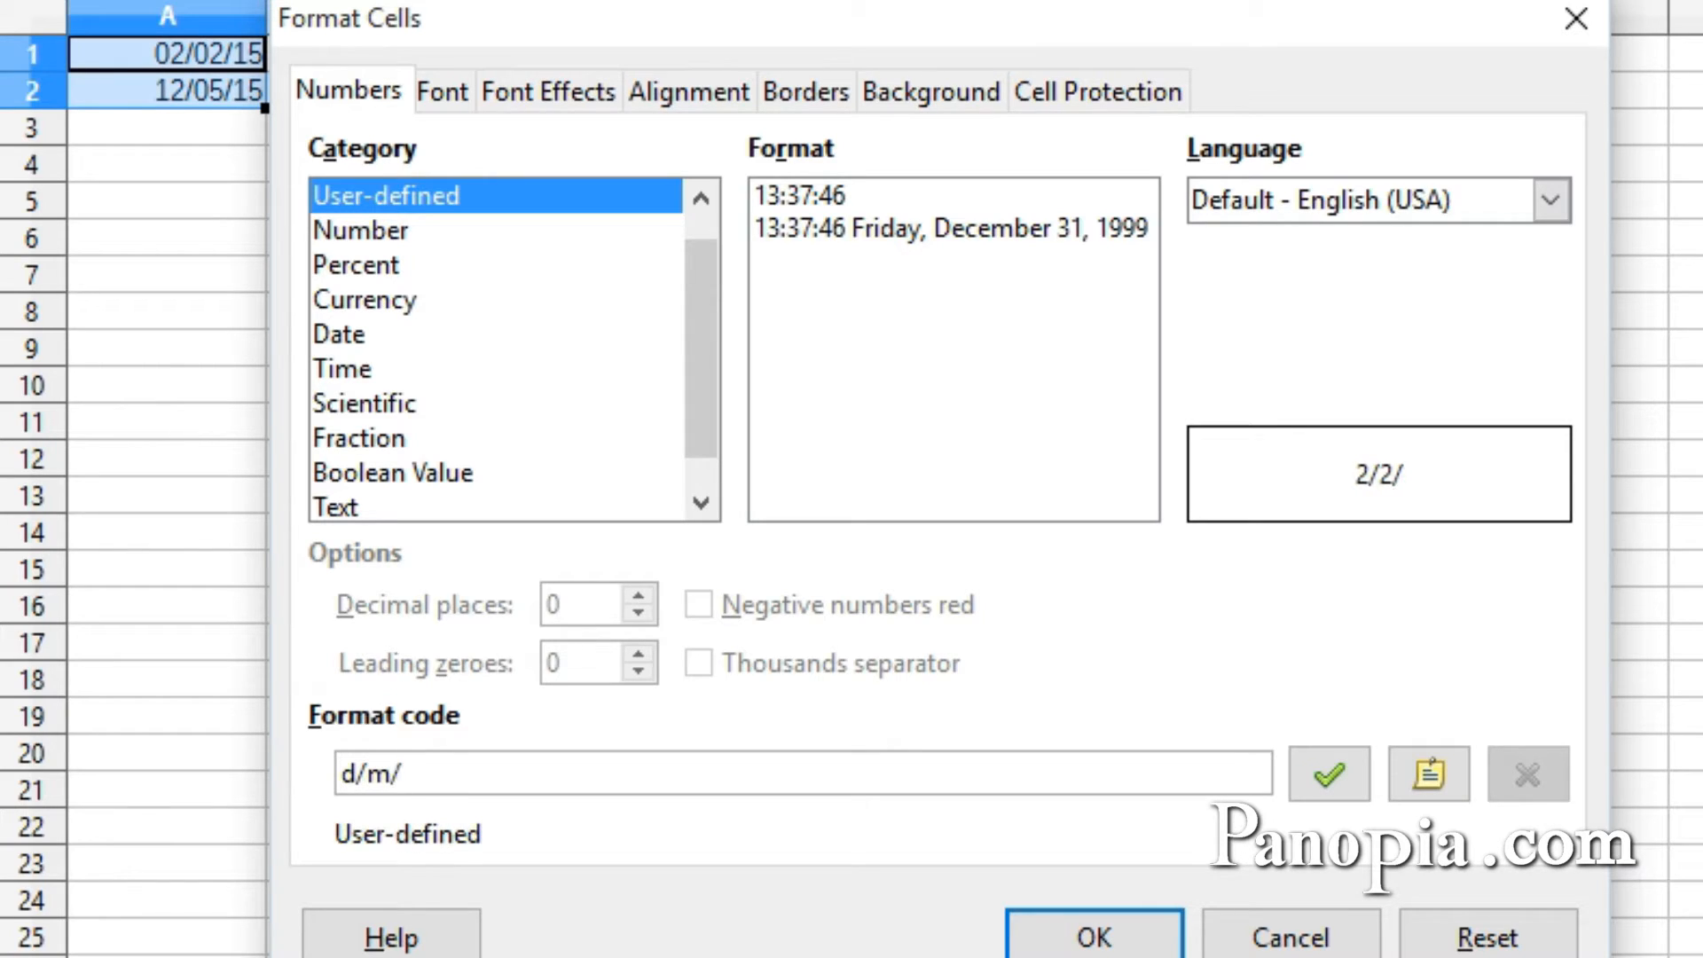
text(yy)
Clear the d/m/yy code to enter dddd, mmmm d, yyyy (Monday, February 2, 2015).
drag(487, 773, 310, 770)
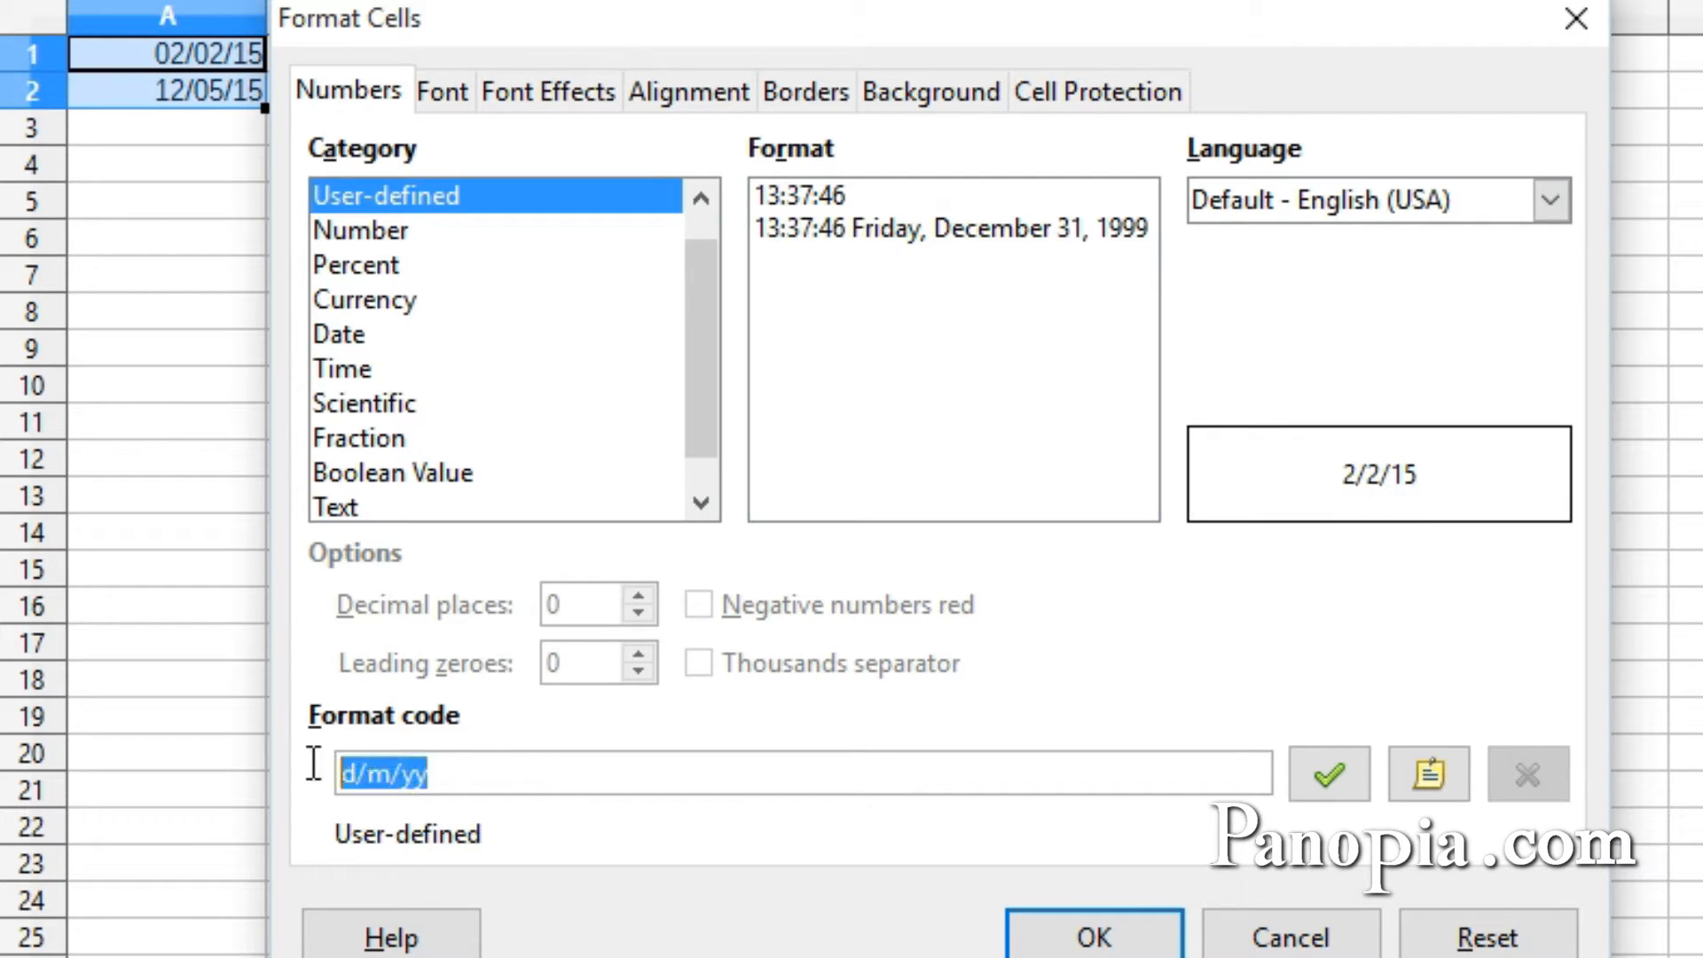
key(Delete)
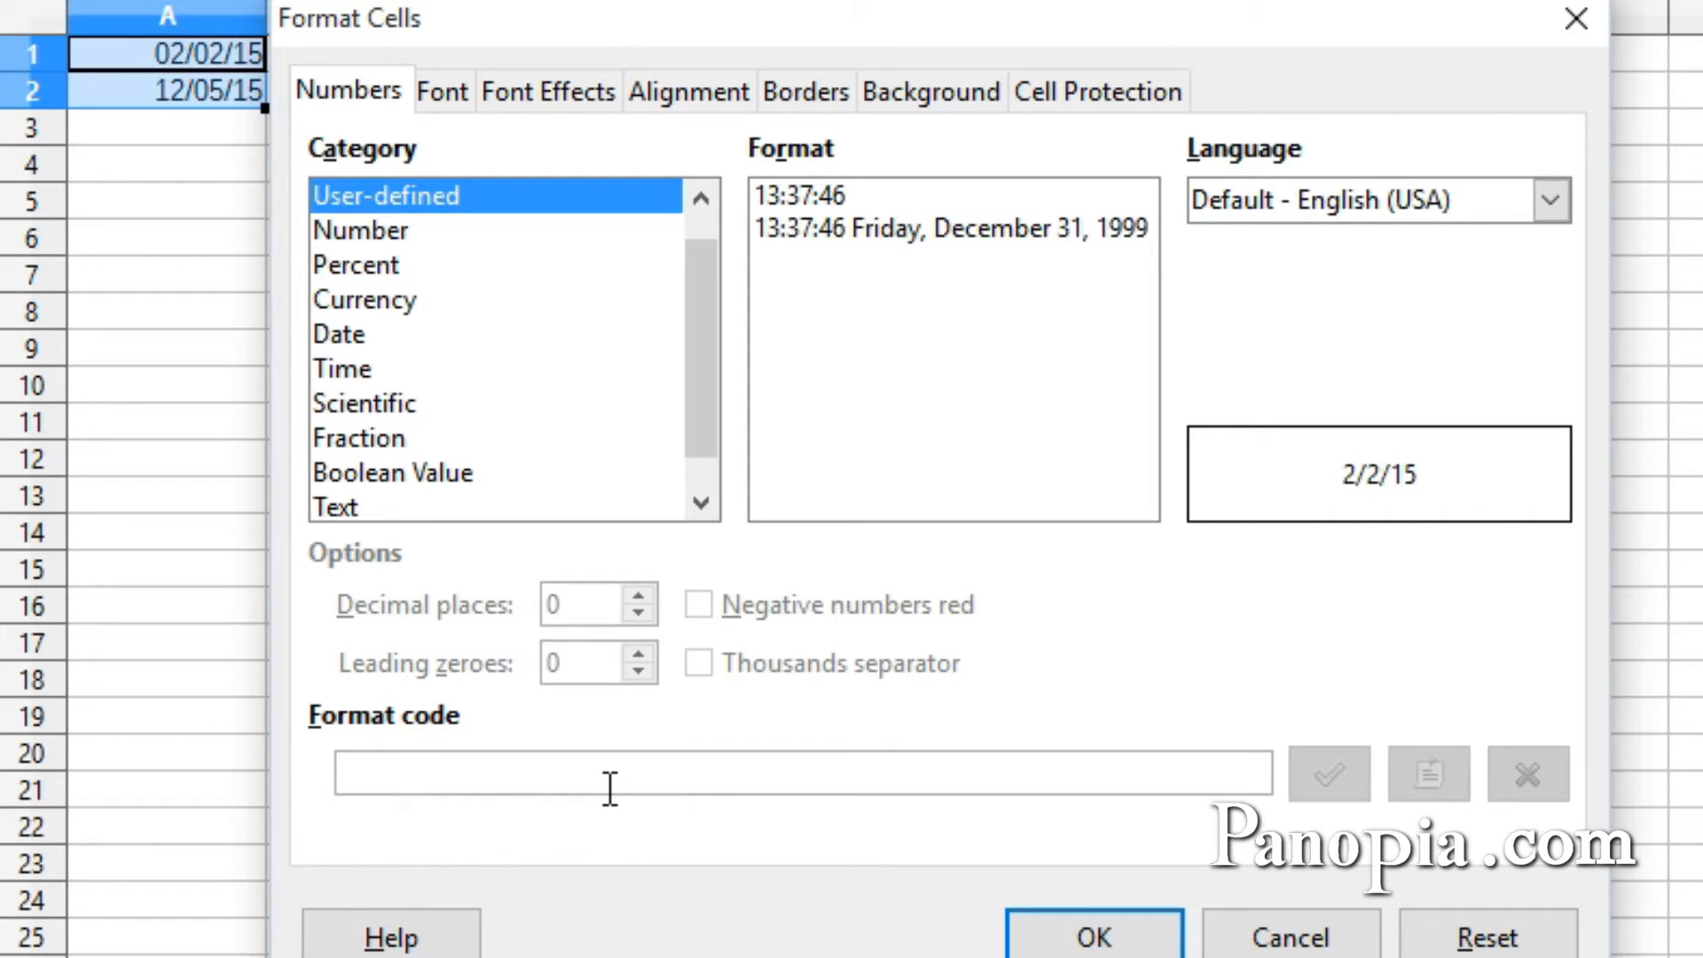
text(ddd)
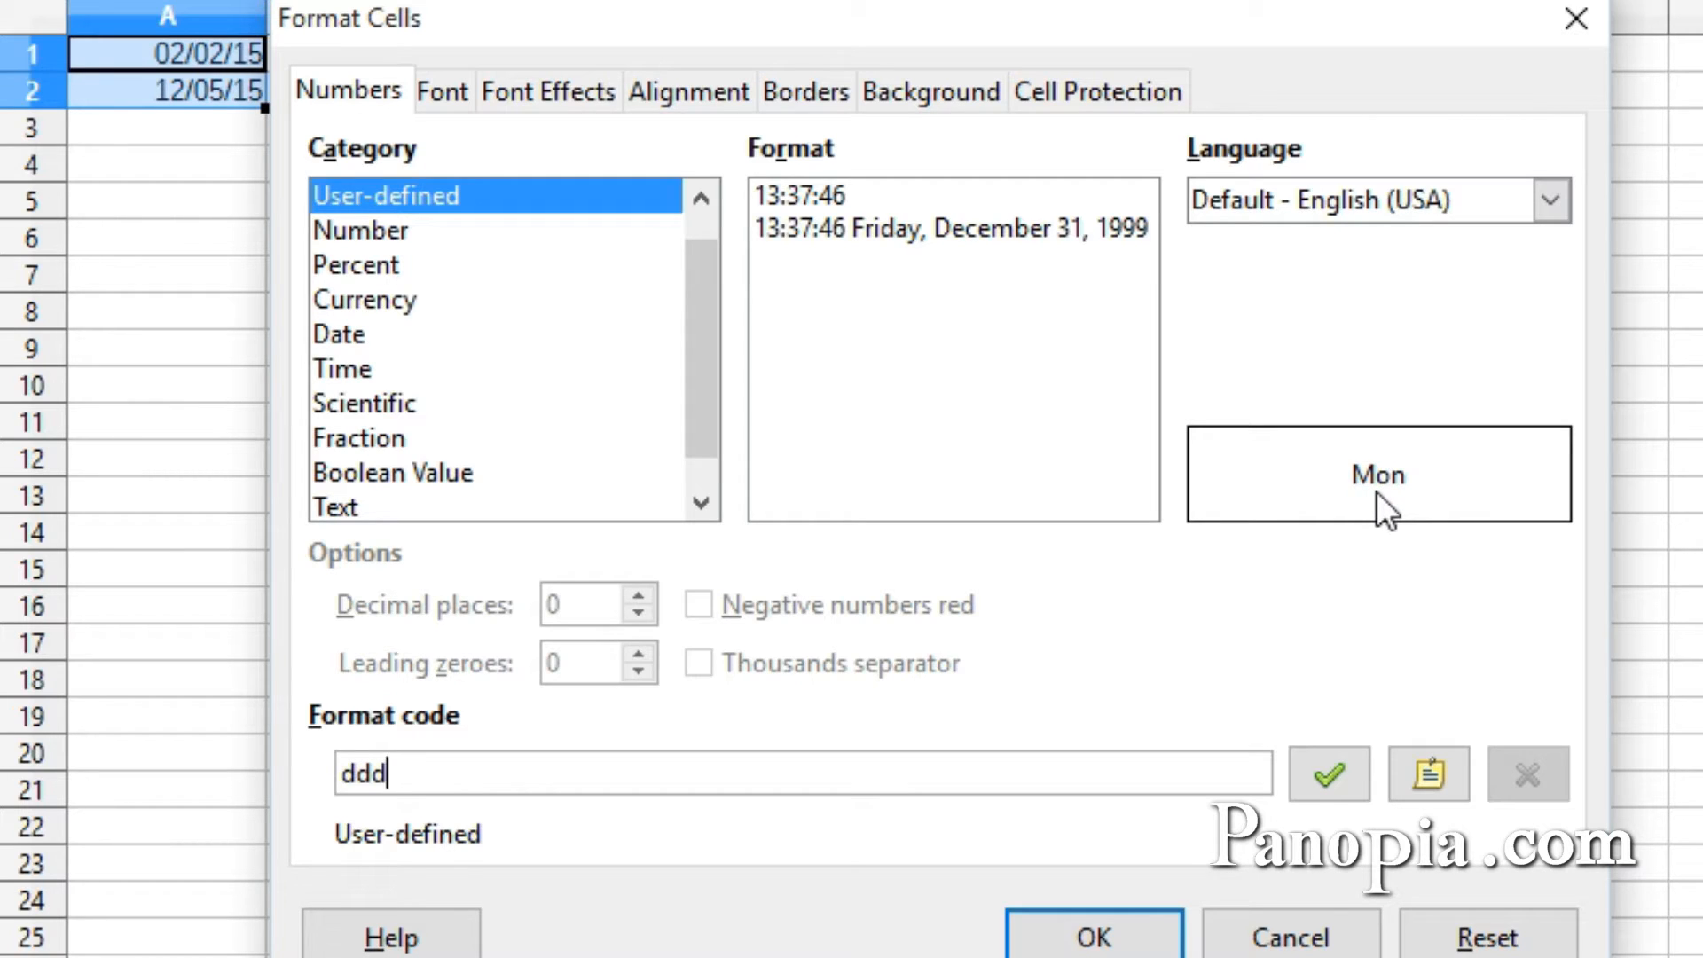
text(d)
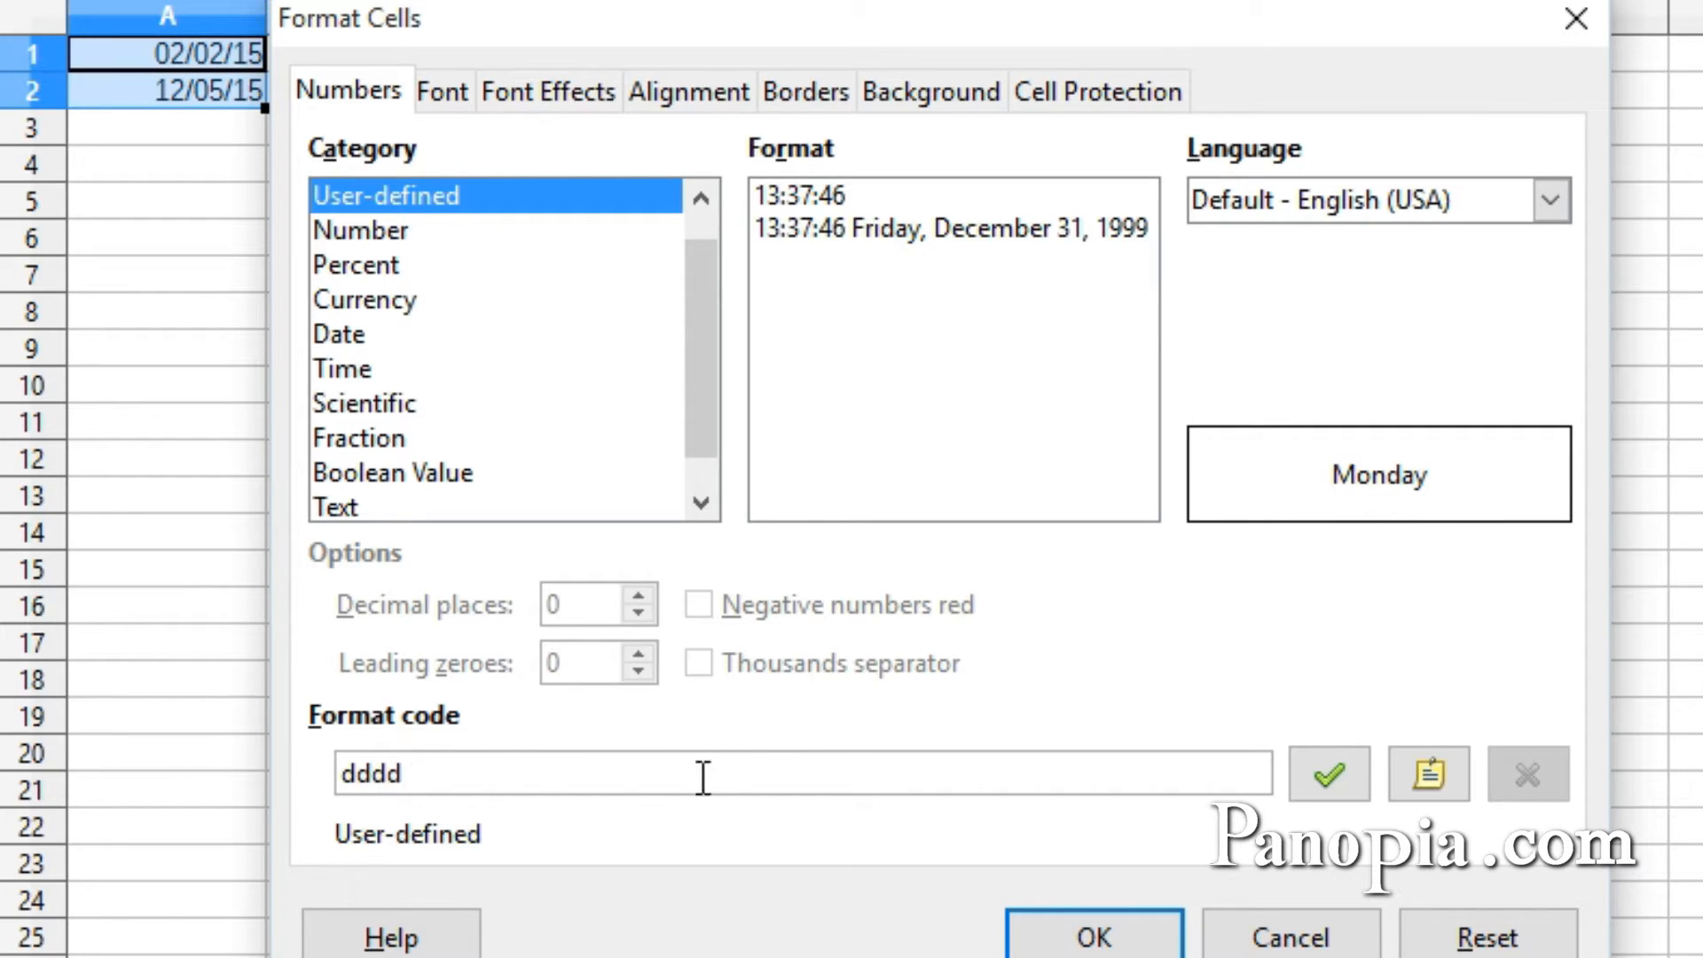
text(,)
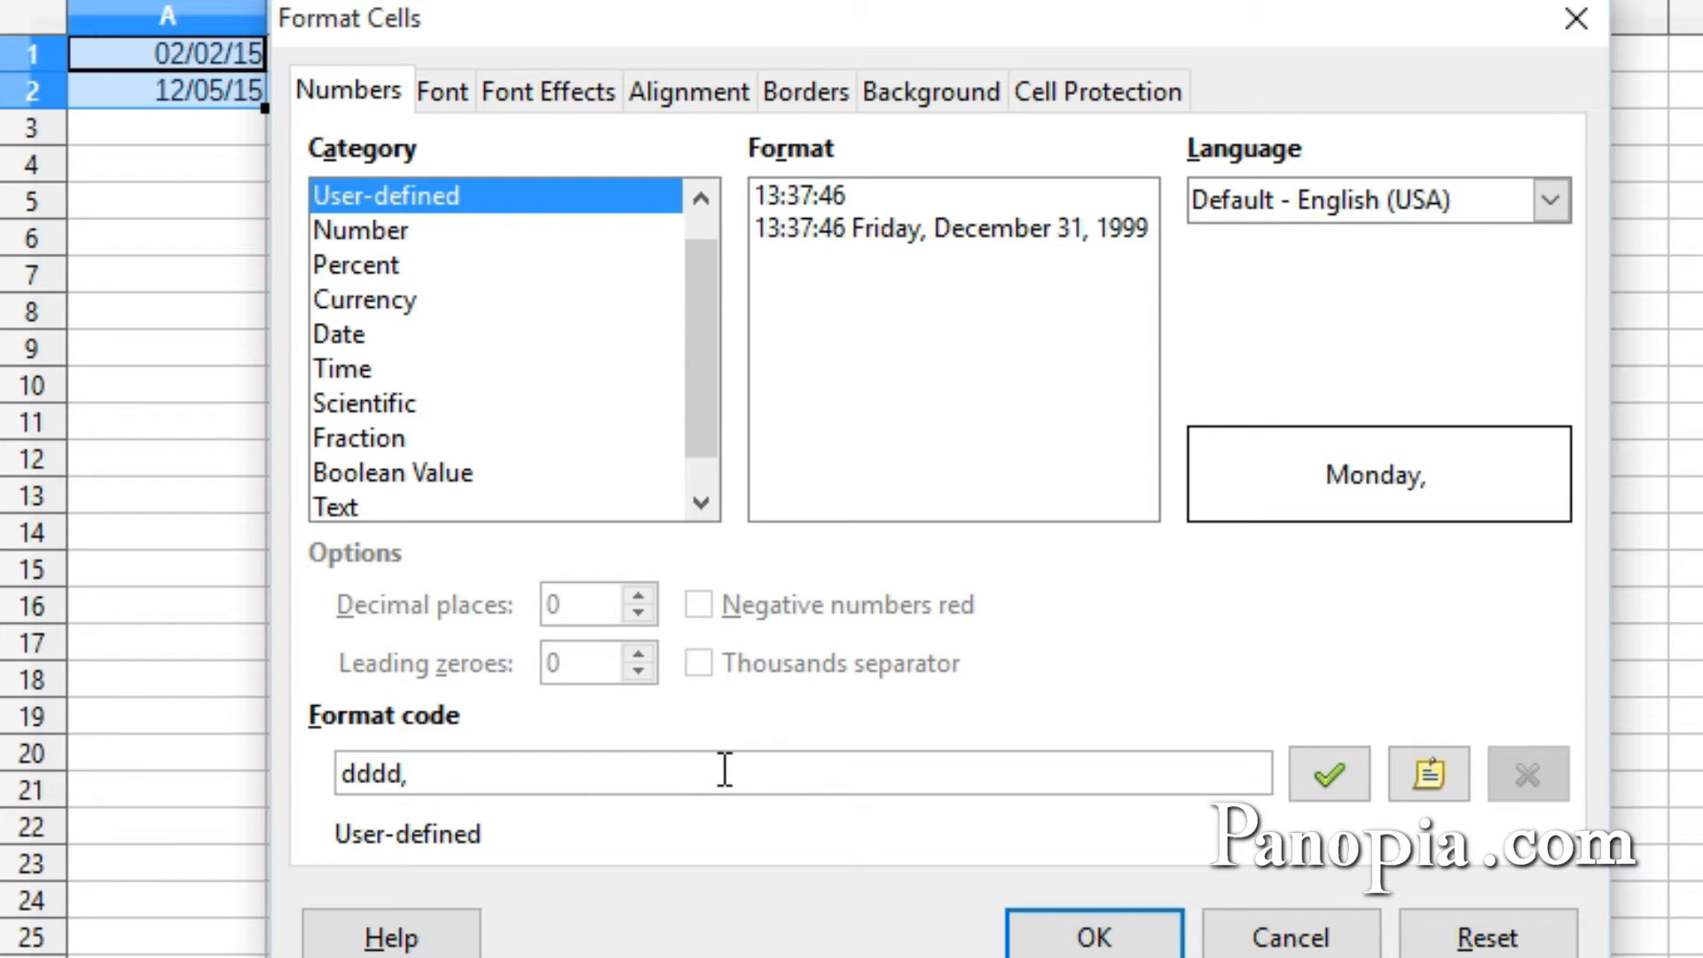
text( mmm)
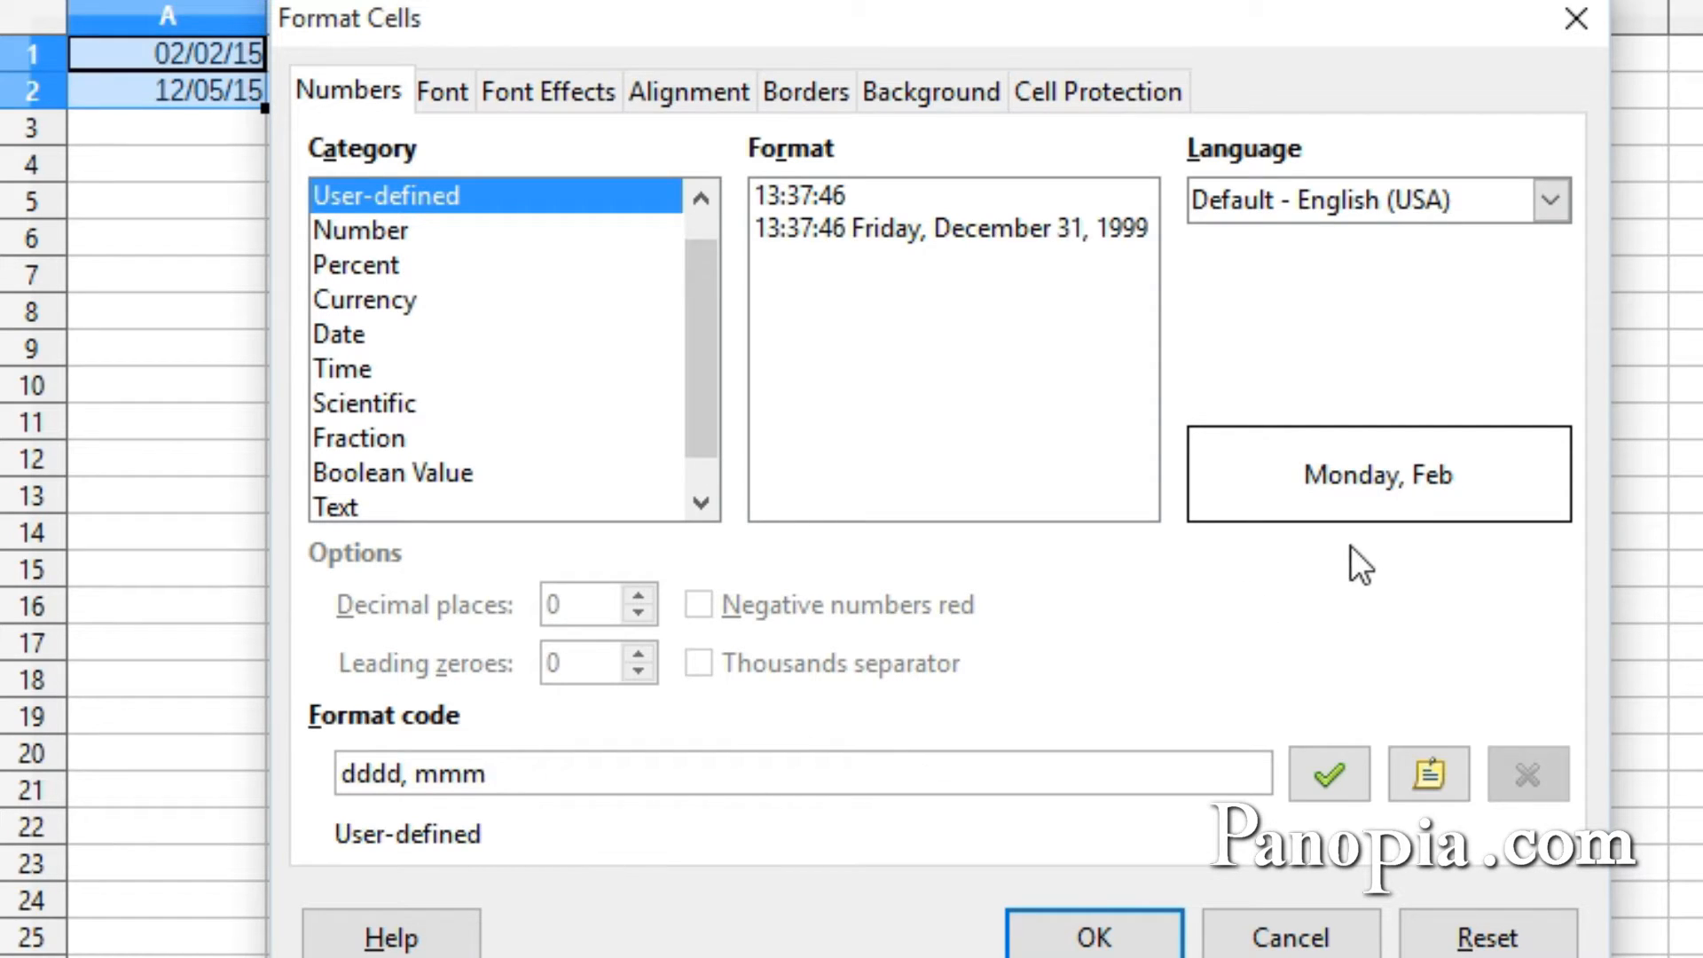
text(m)
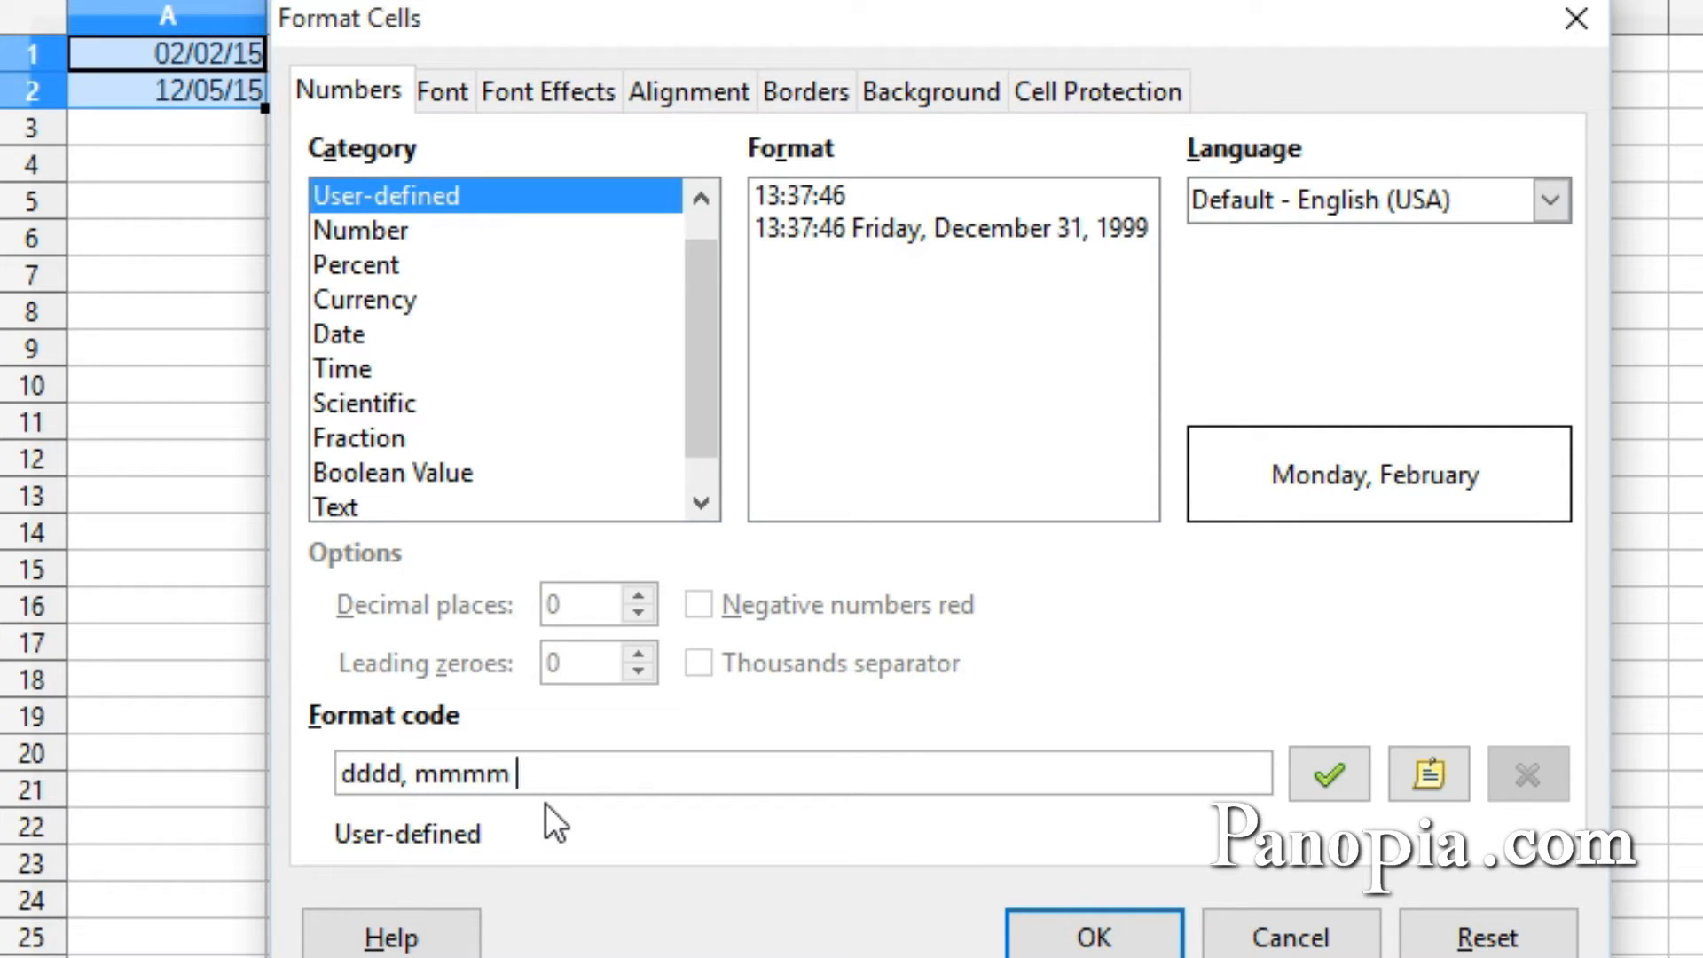
text( d)
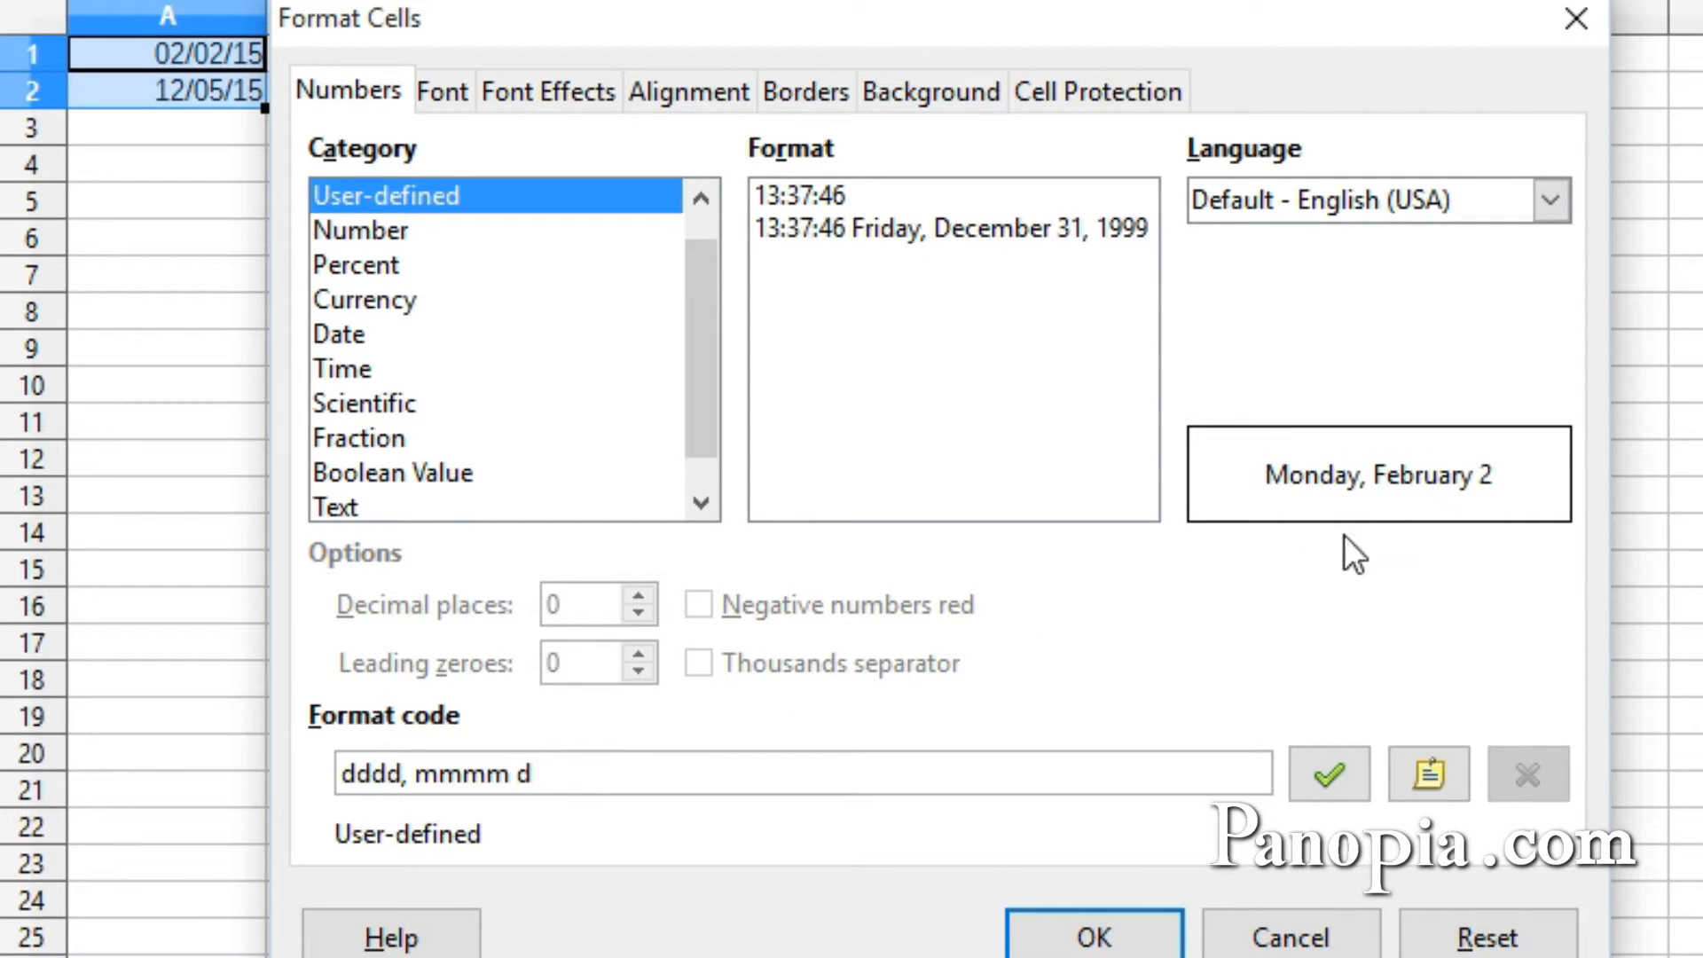
text(,)
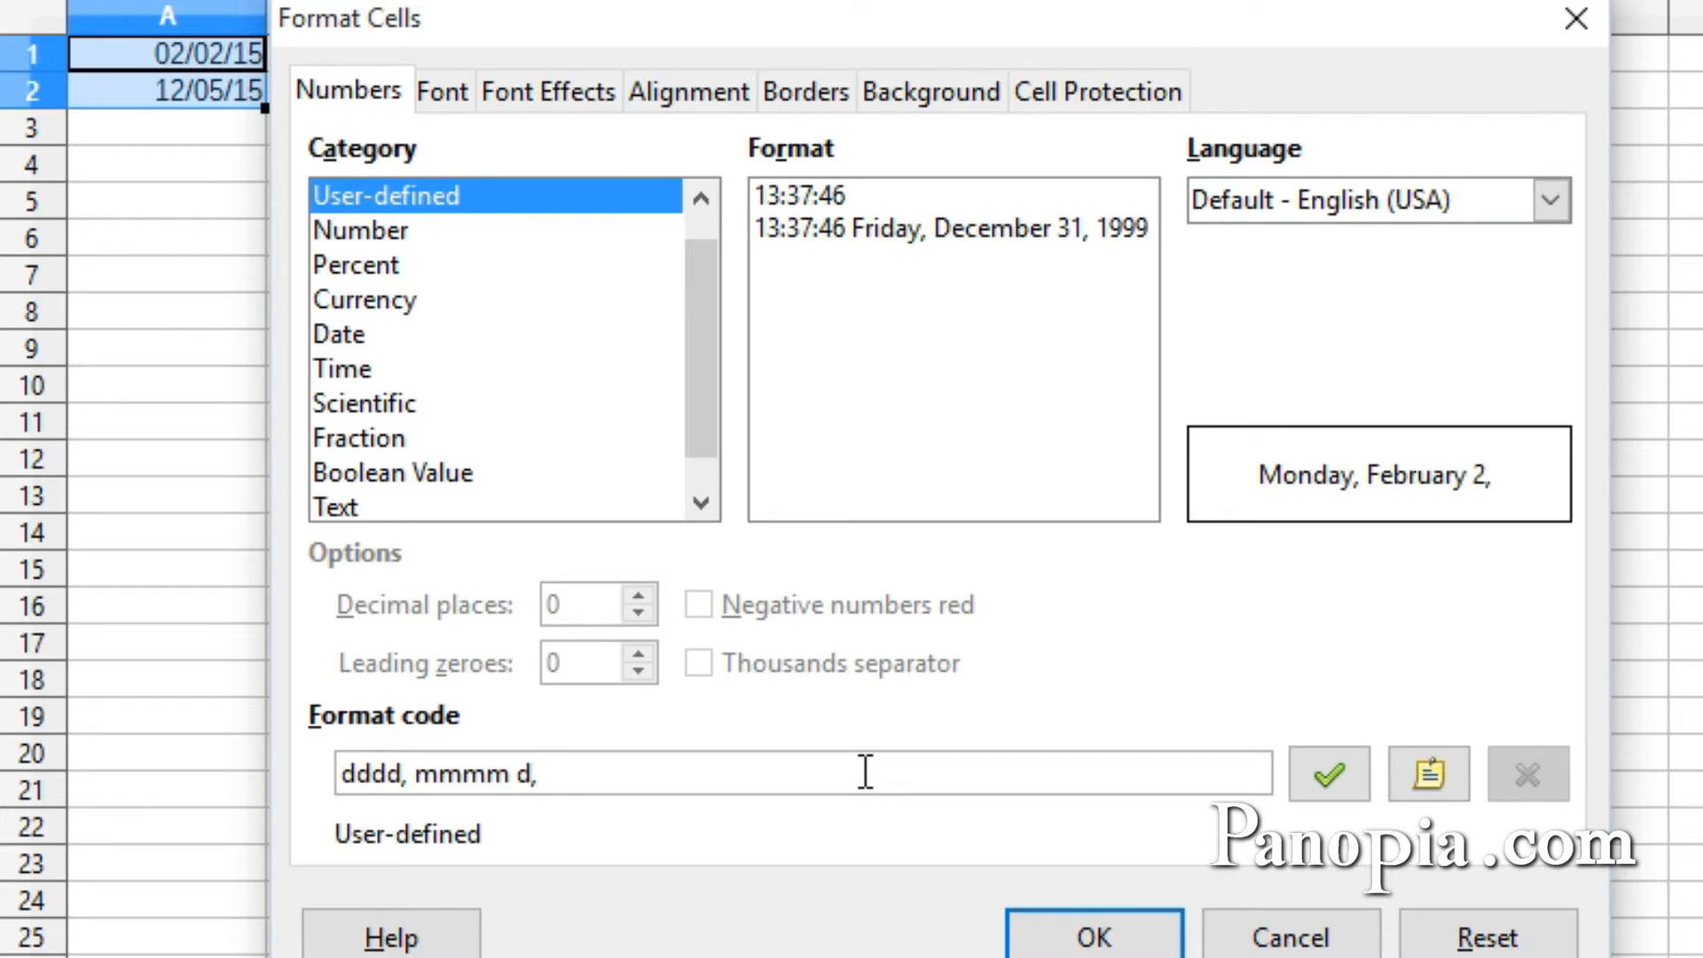
text( yy)
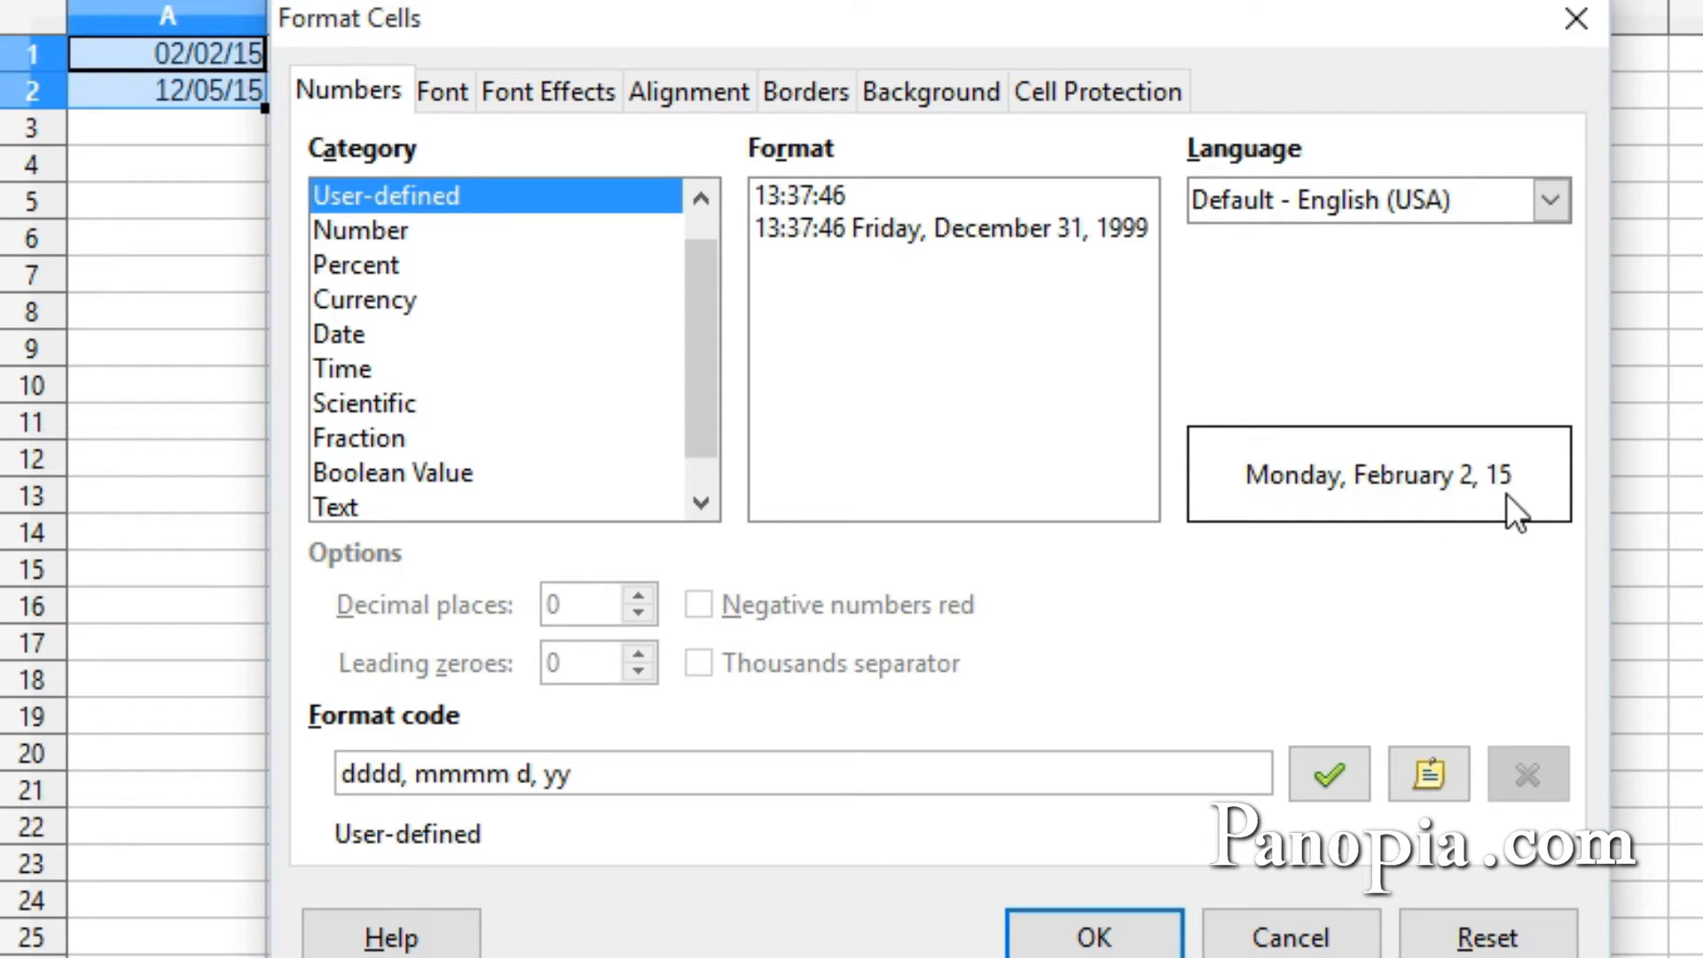
text(yy)
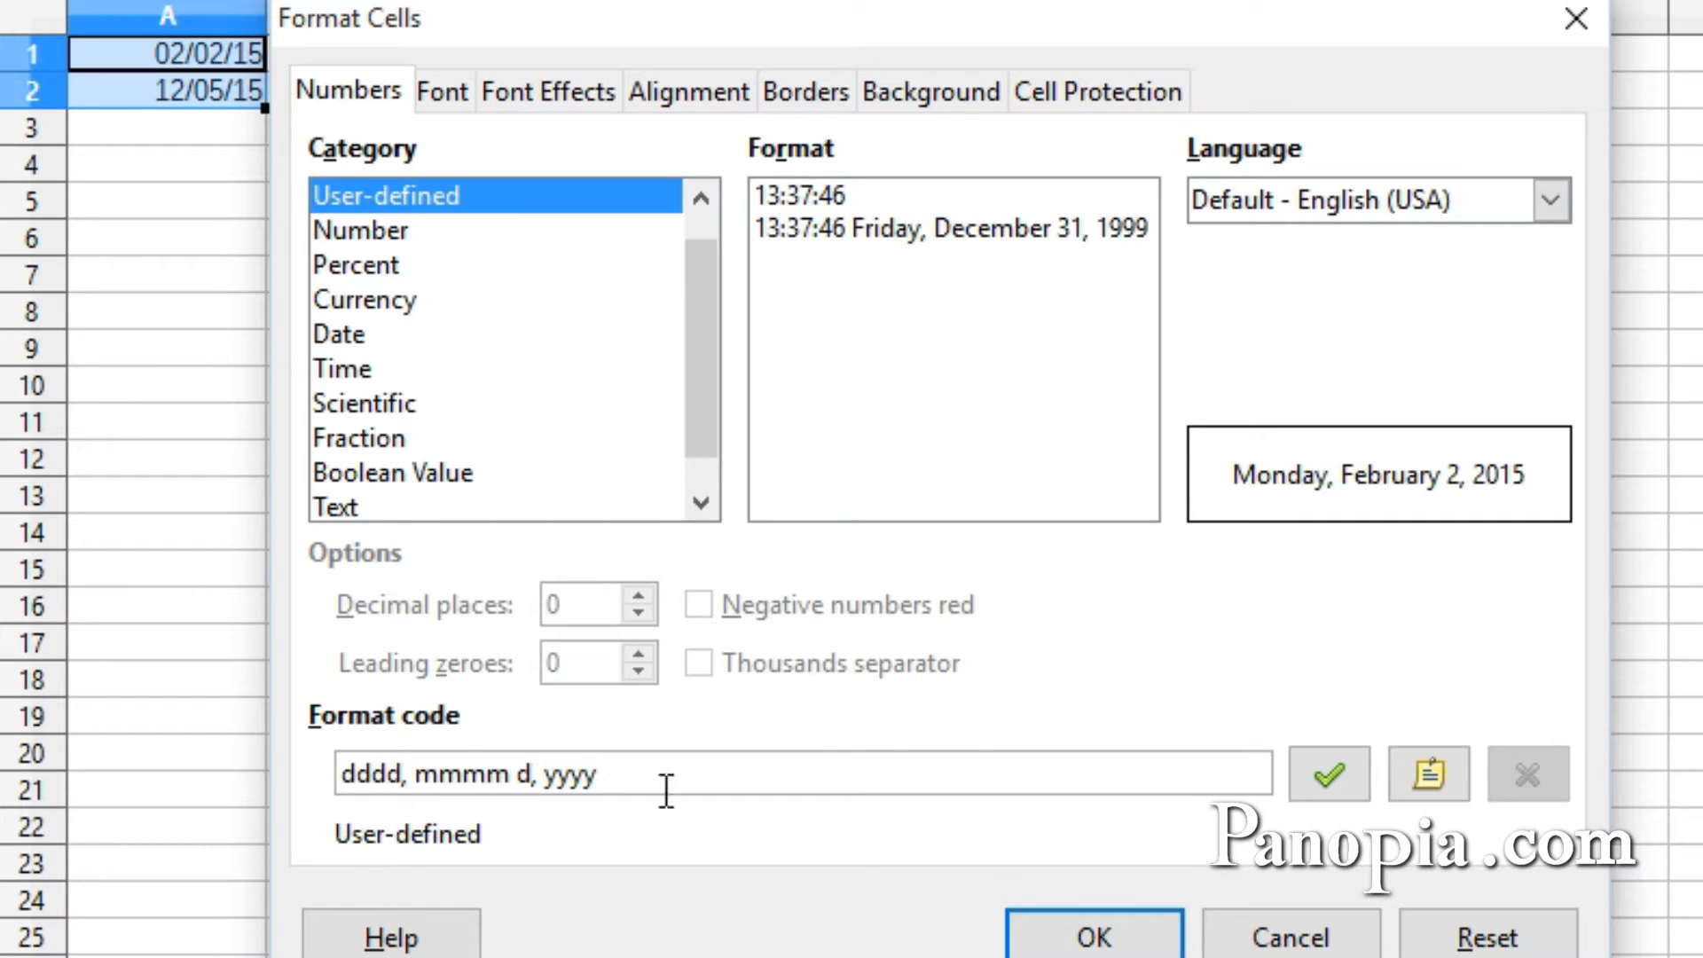
Replace the long-date code with yyyy-mm-dd and apply it, giving 2015-02-02 and 2015-12-05.
drag(692, 775, 293, 774)
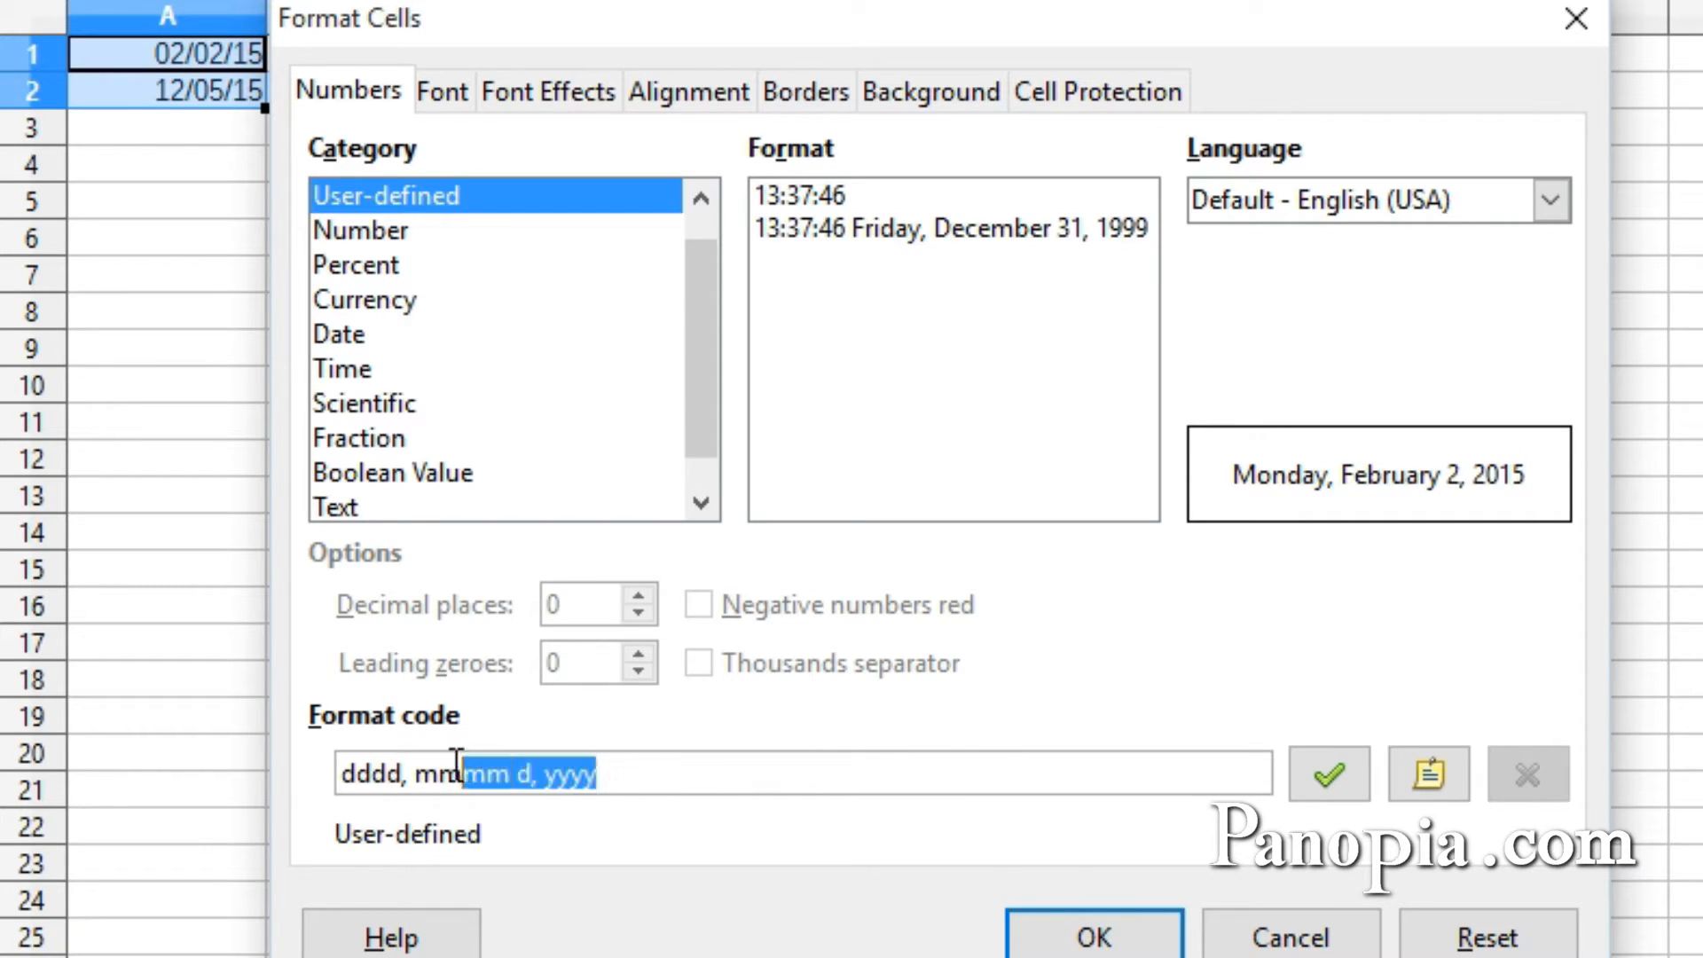
key(Delete)
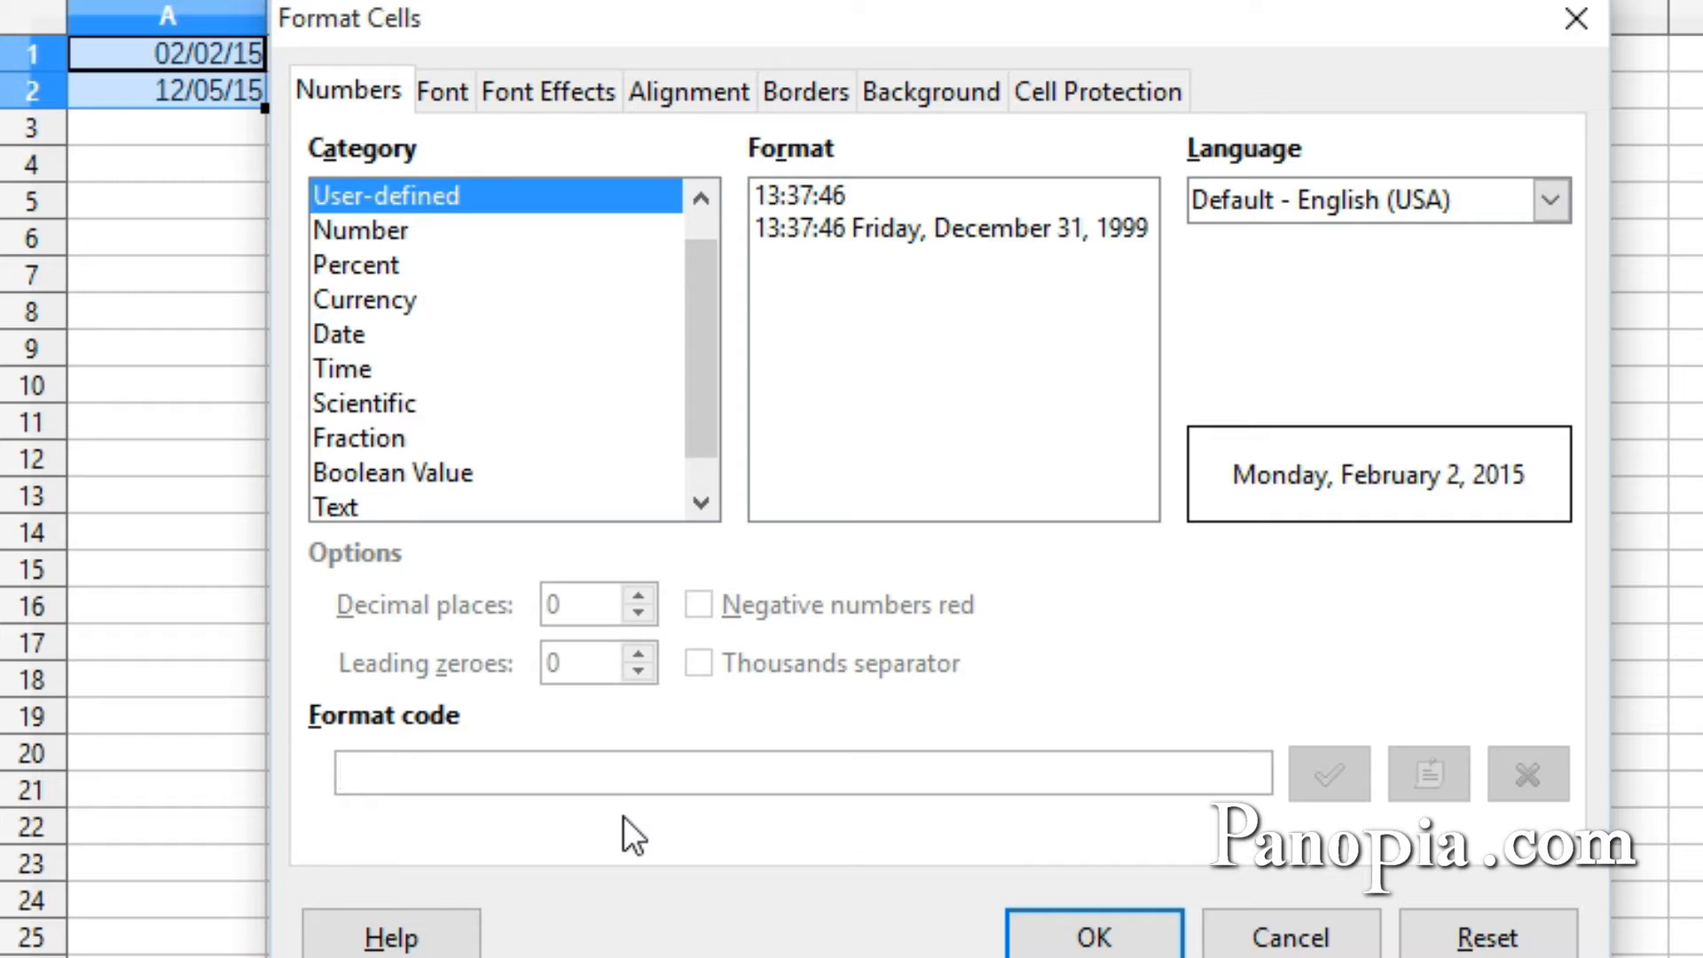
text(yyyy)
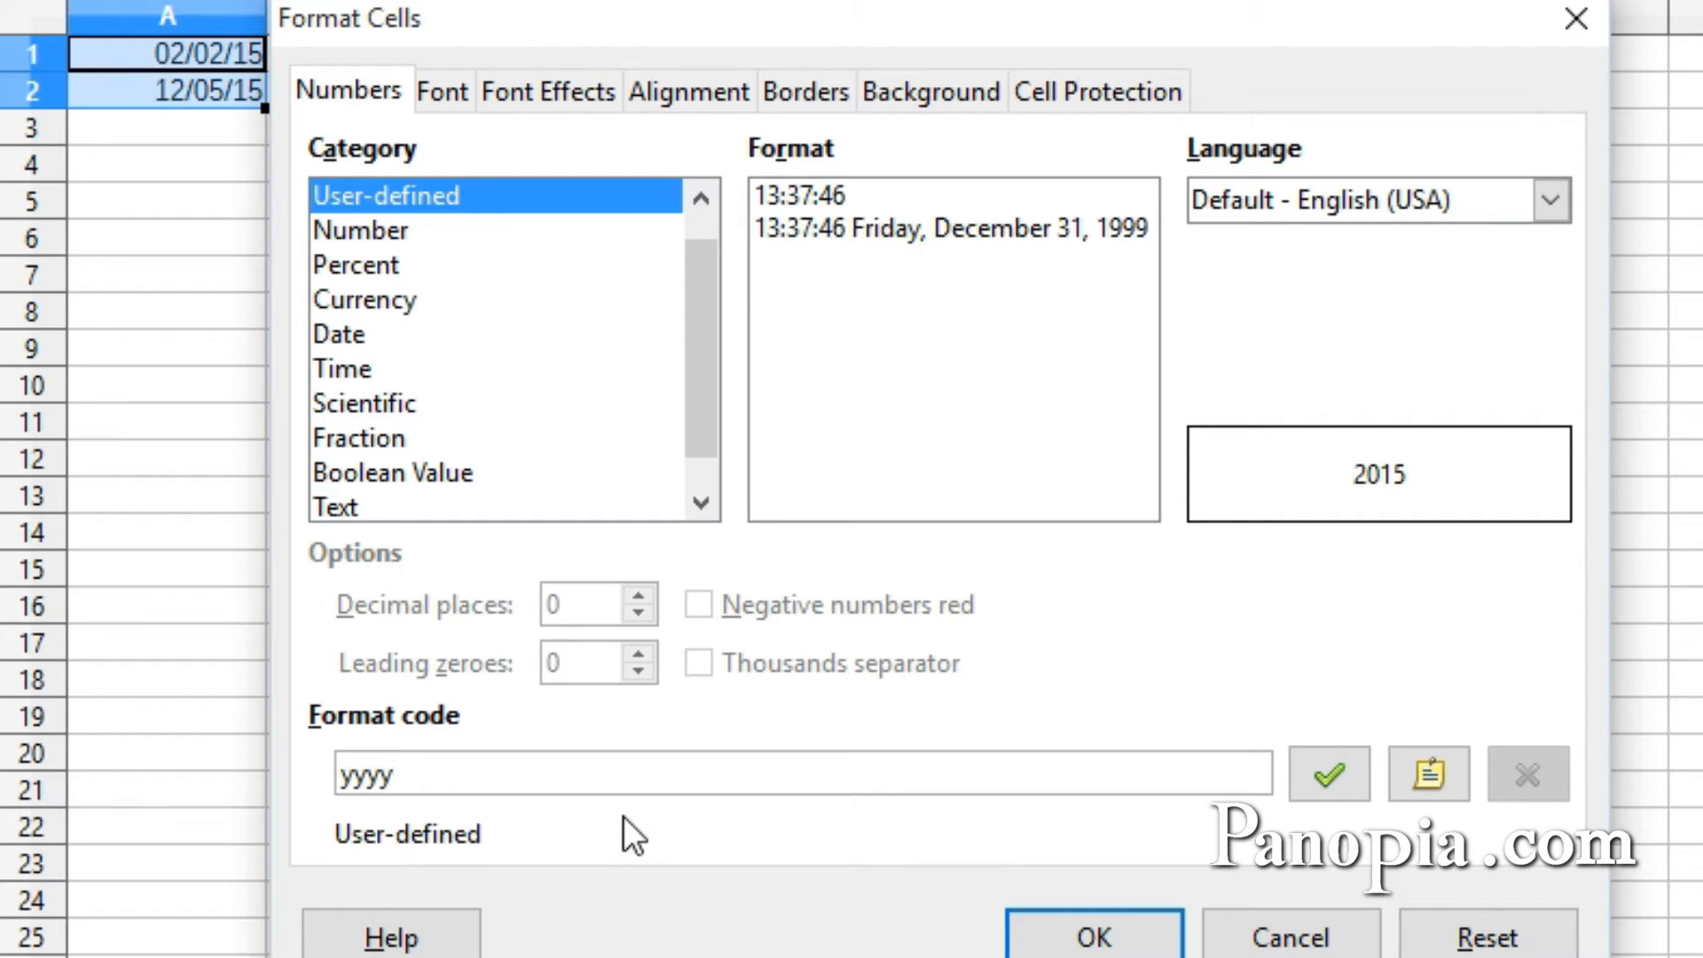
text(-mm-dd)
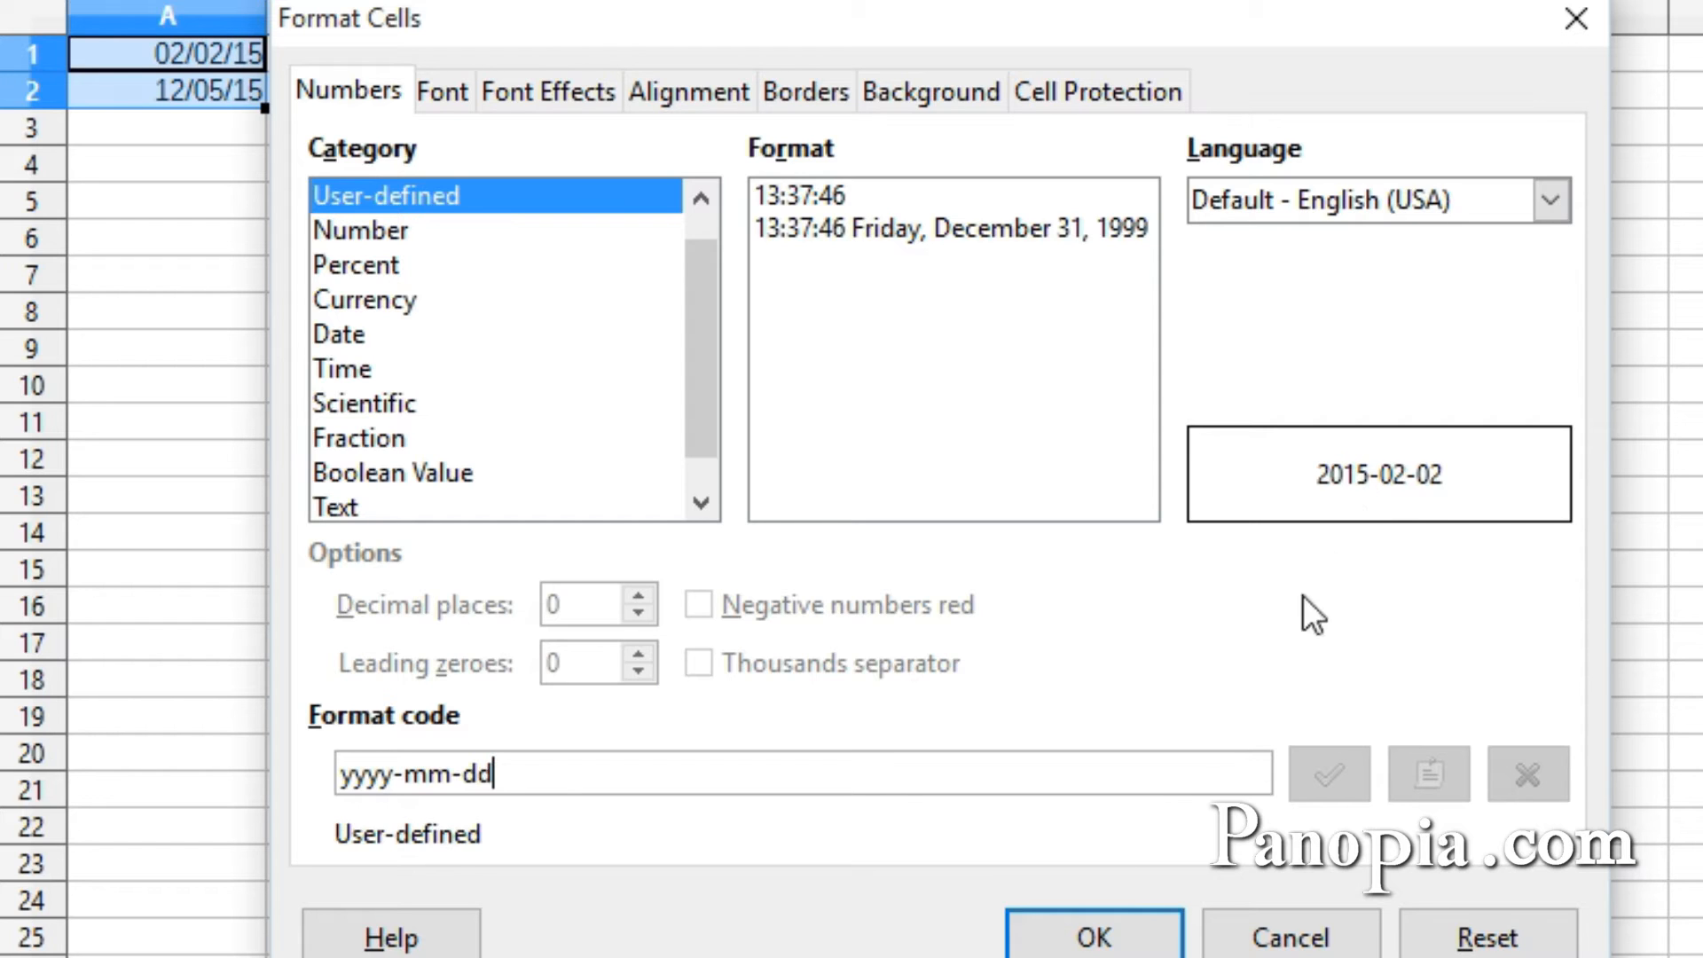
click(1094, 937)
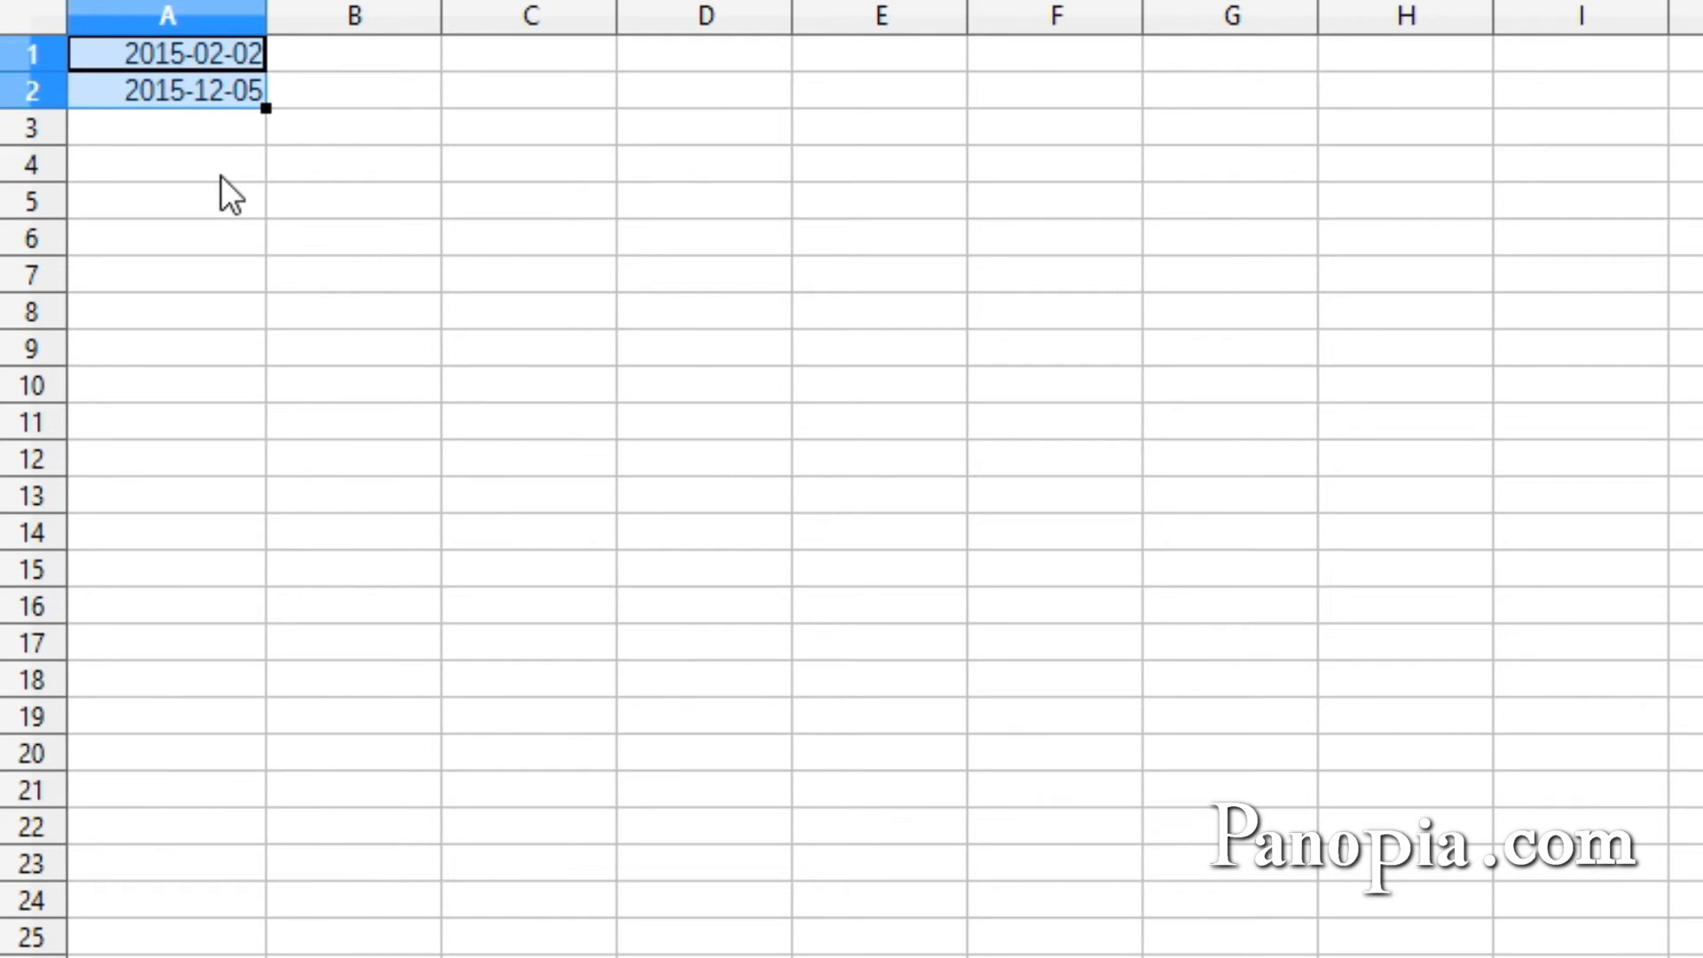
Deselect the dates to view them as 2015-02-02 and 2015-12-05.
click(221, 171)
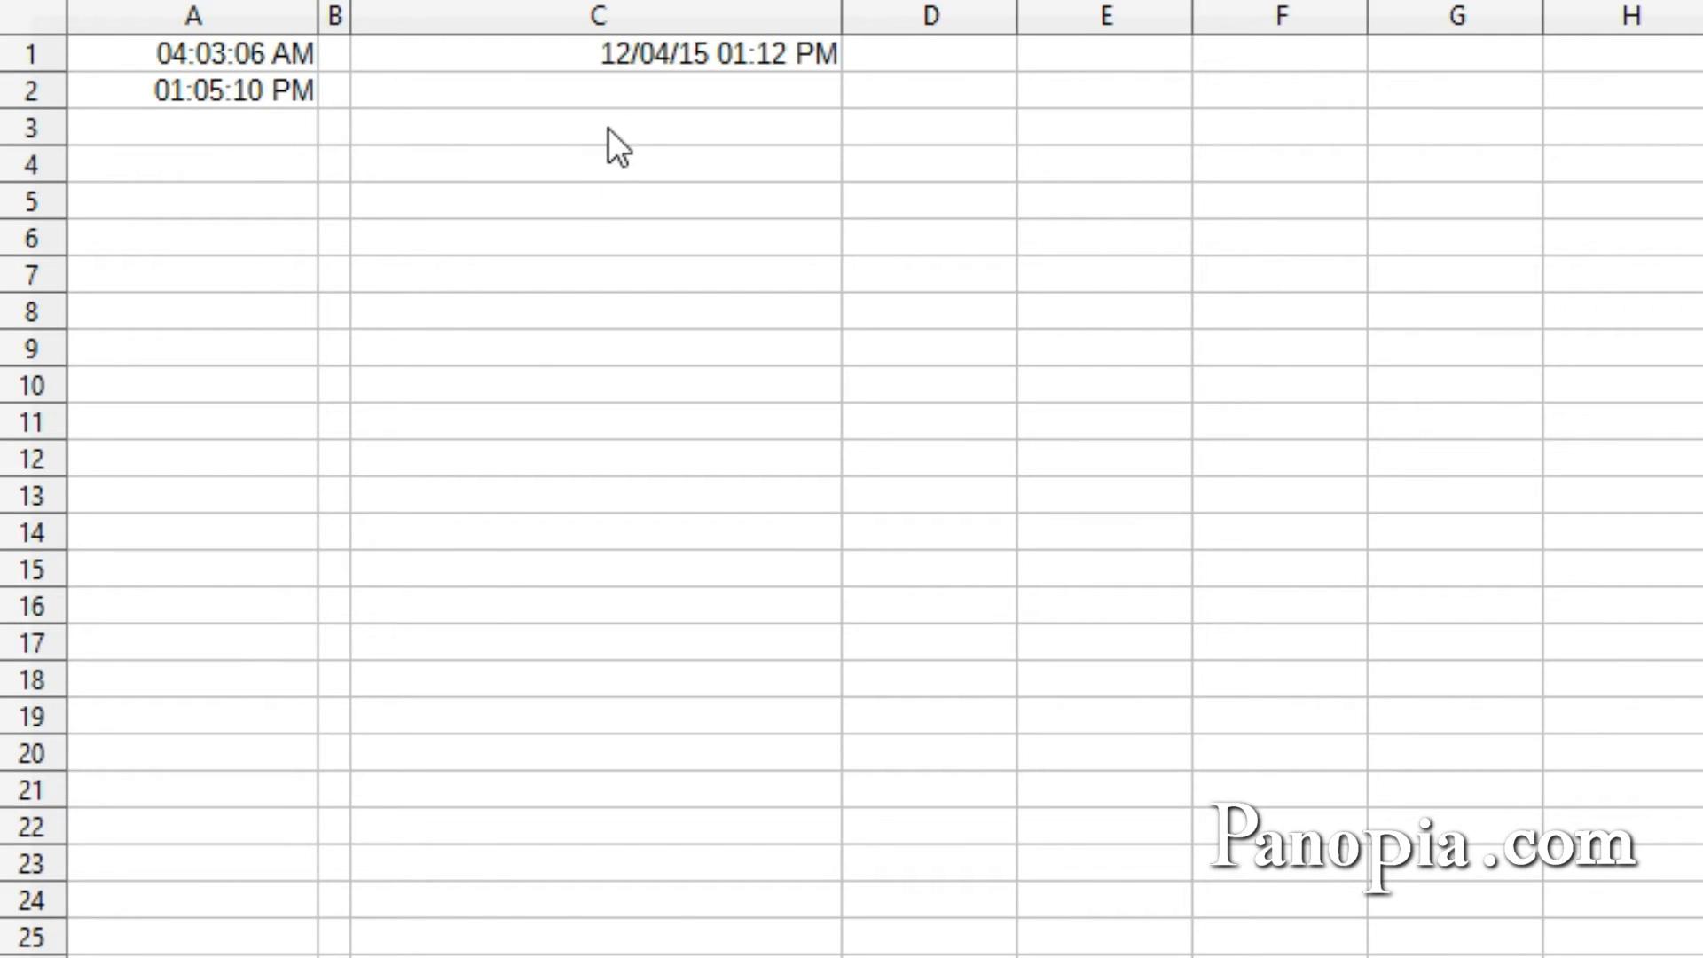
Try an h:m:s format code on A1's time, then cancel so it still reads 04:03:06 AM.
right_click(230, 53)
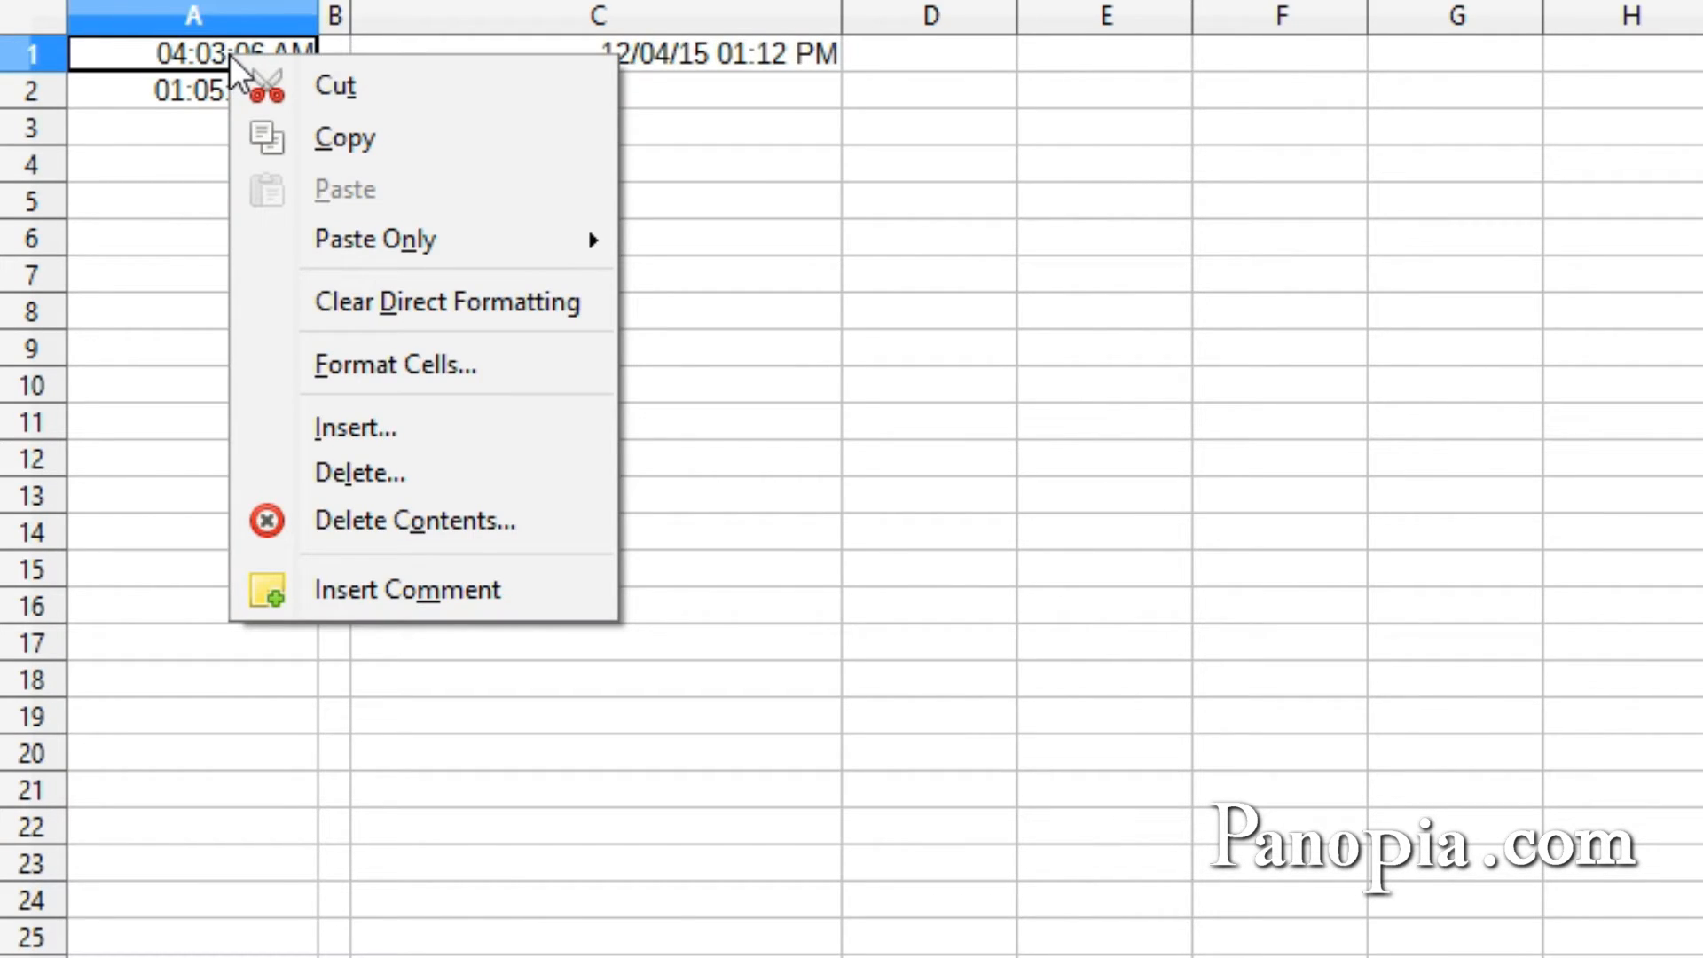
click(395, 364)
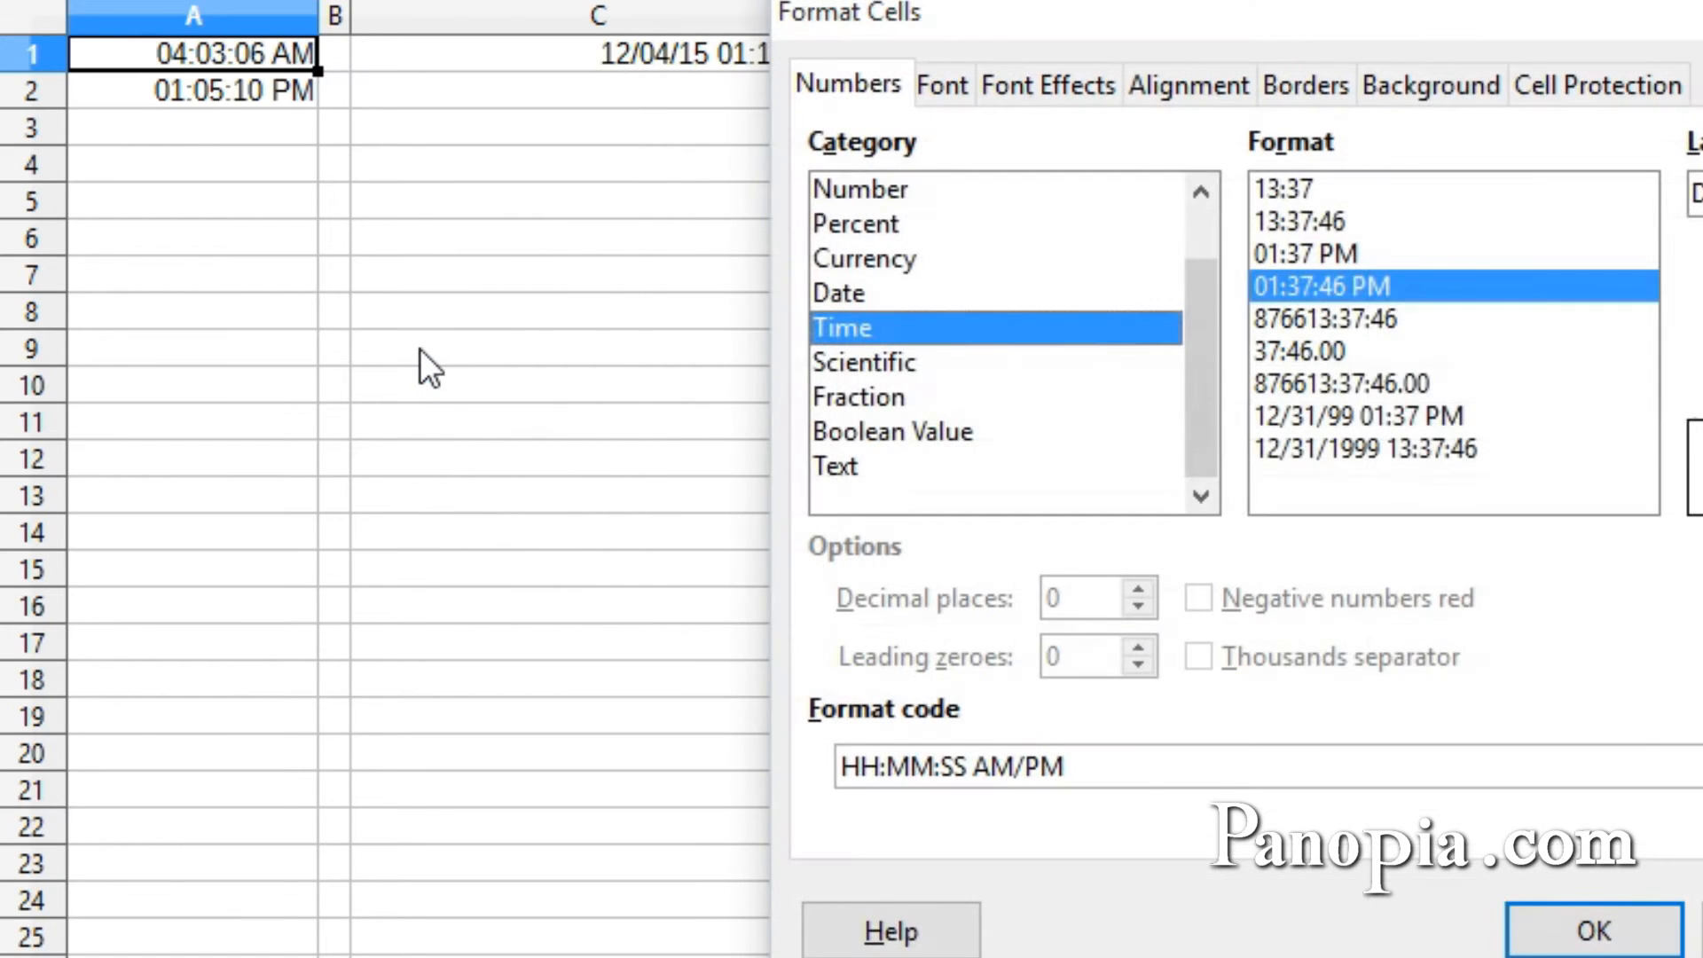
drag(983, 9, 557, 5)
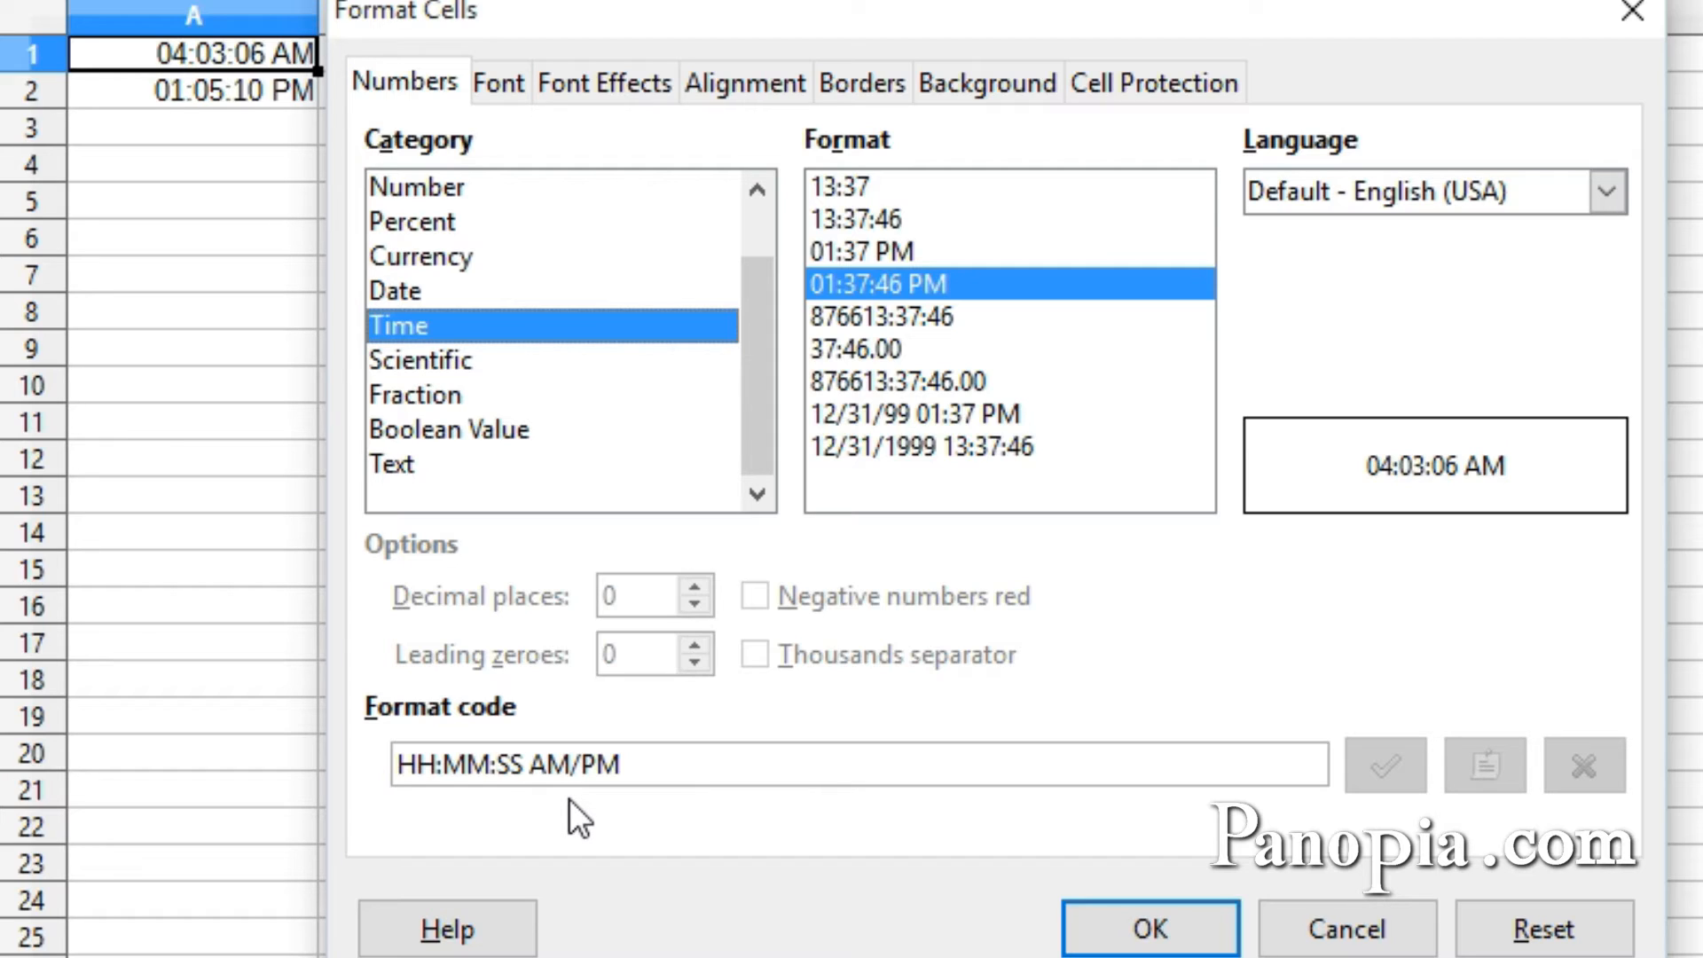
drag(623, 764, 362, 755)
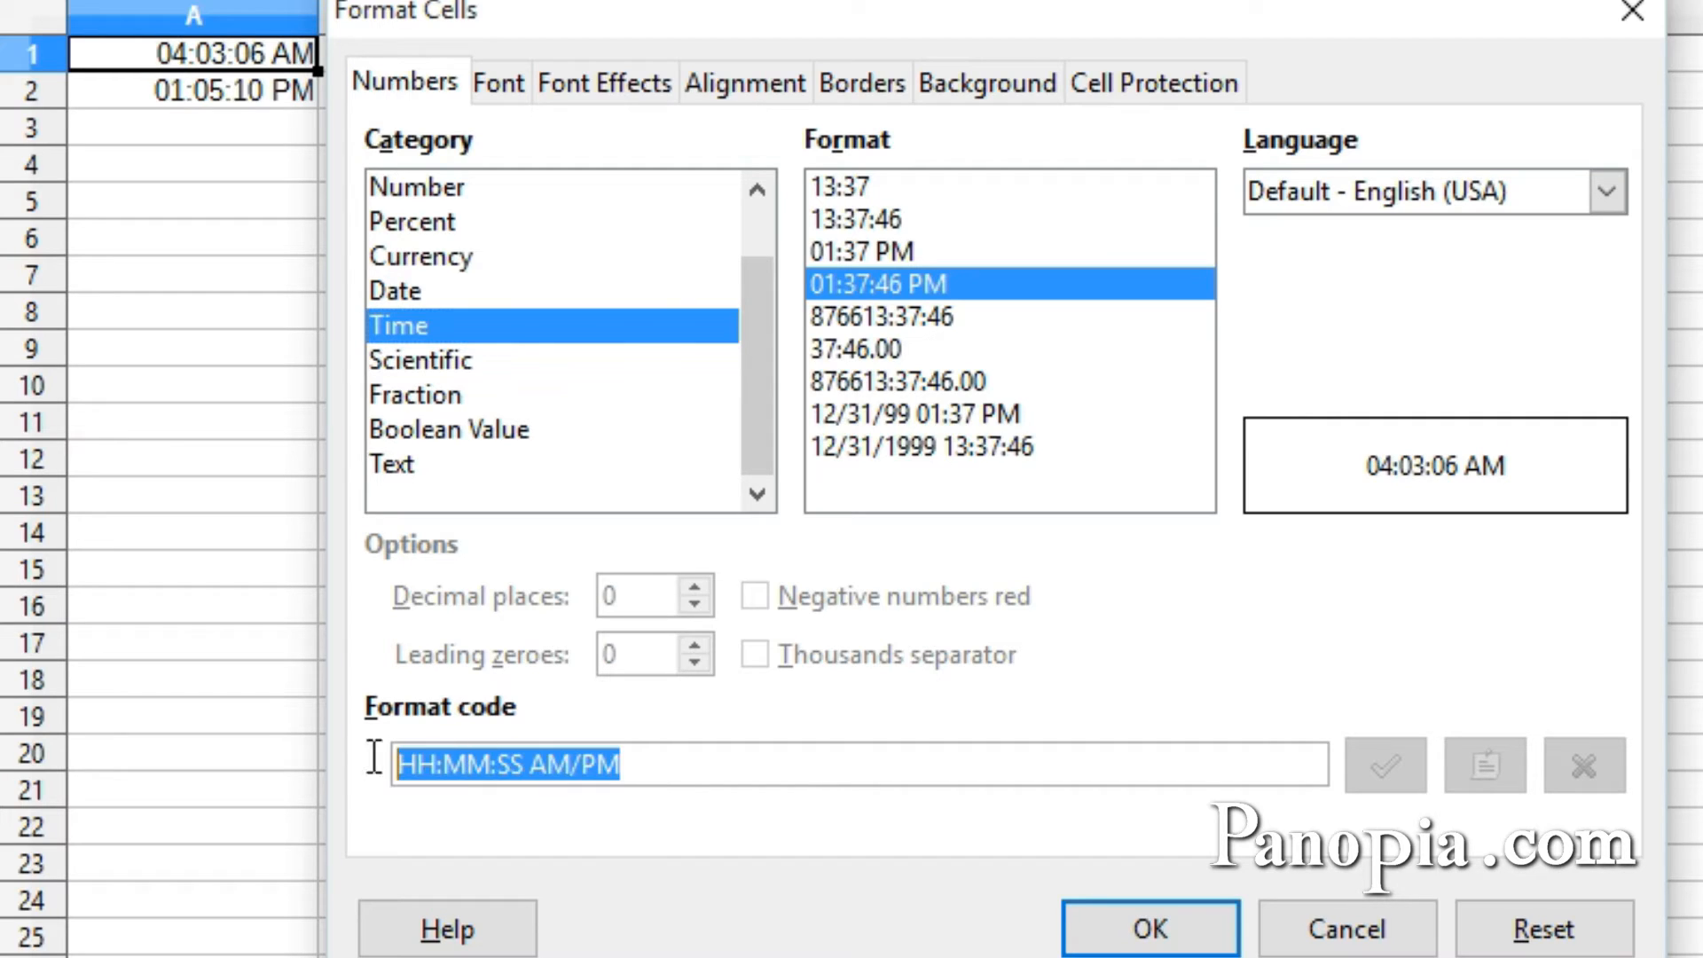
key(Delete)
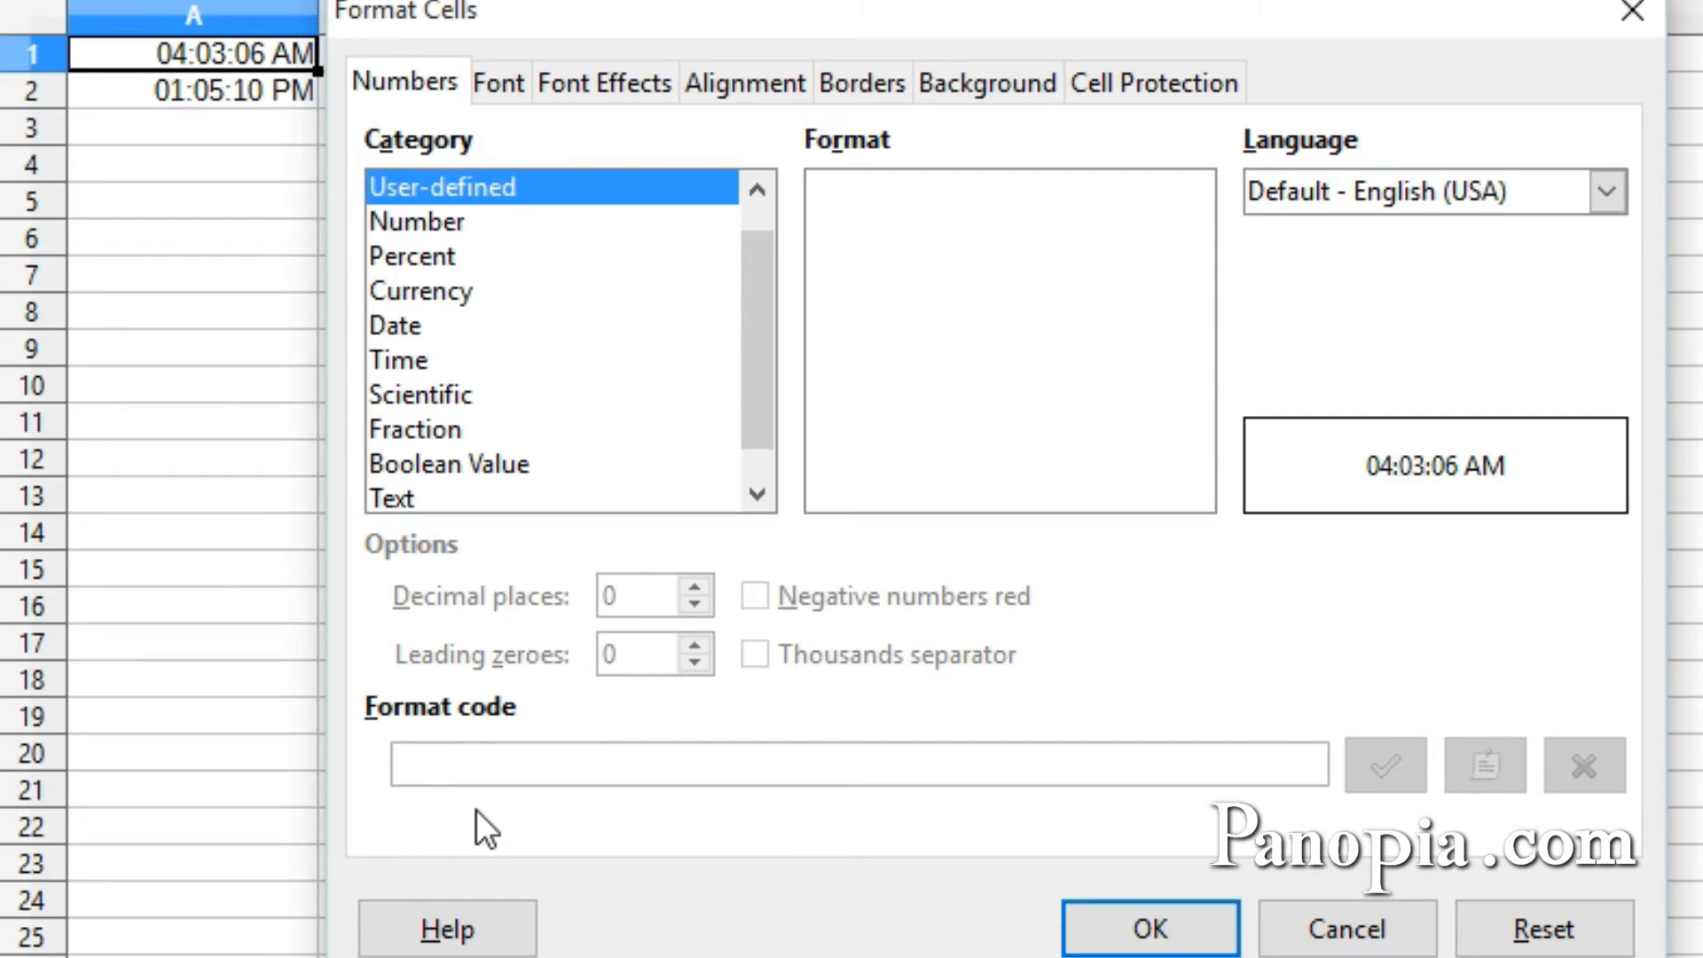
text(h)
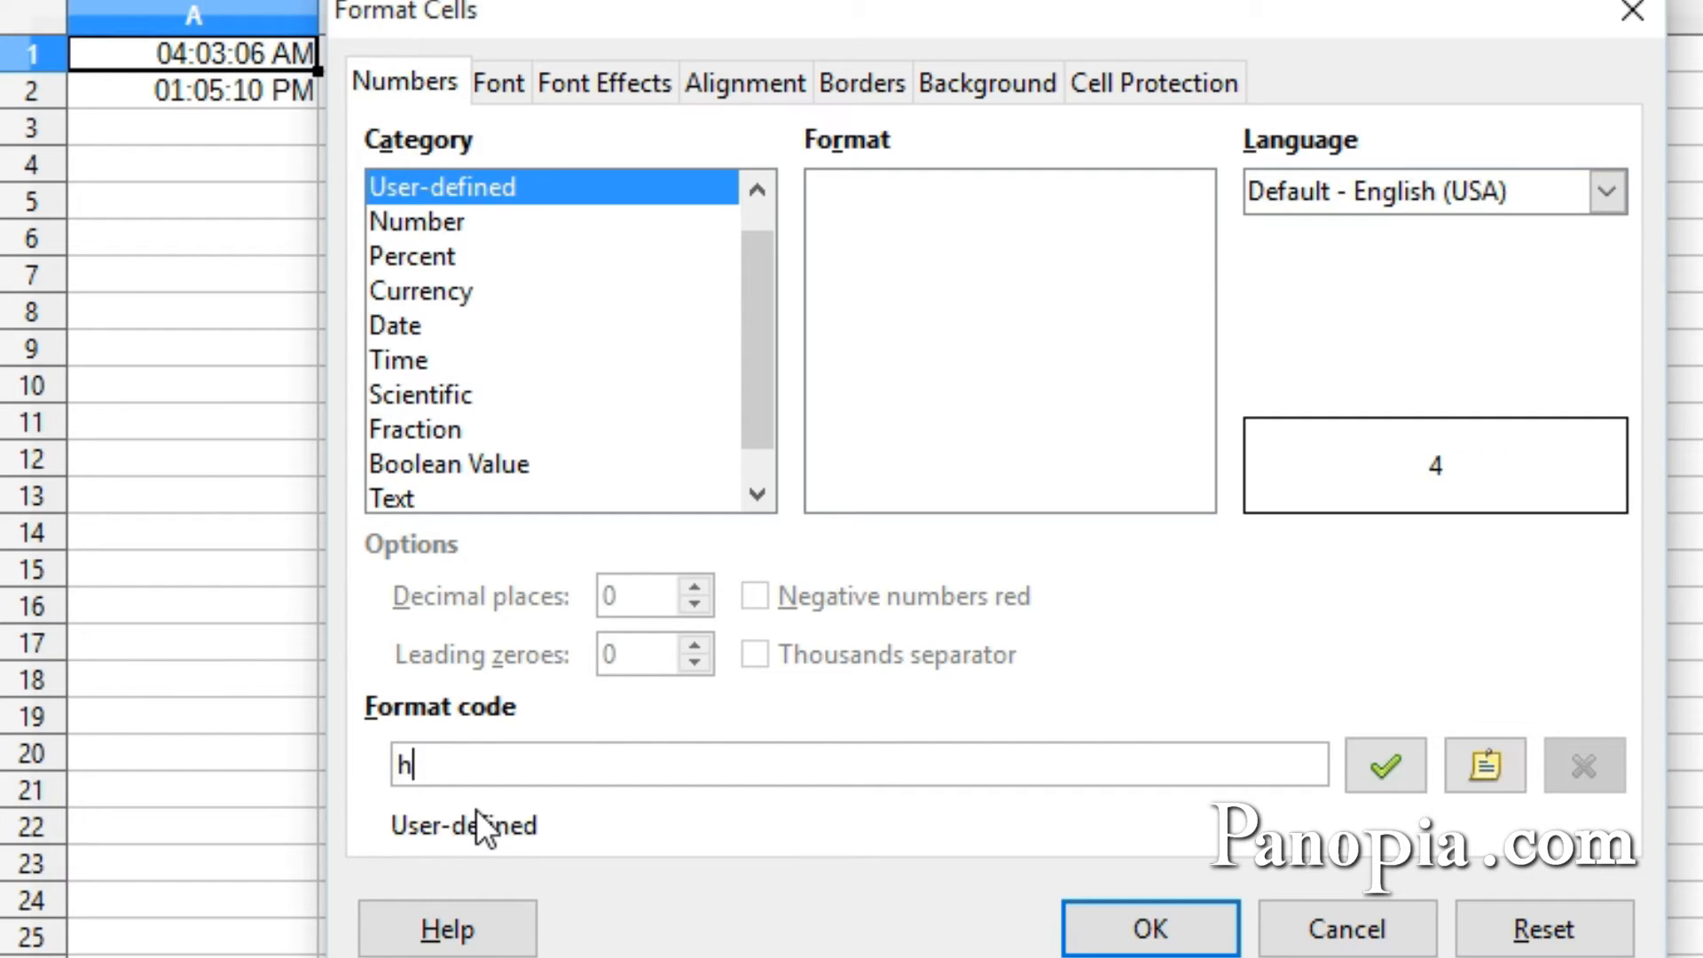
text(;)
key(BackSpace)
text(:m:s)
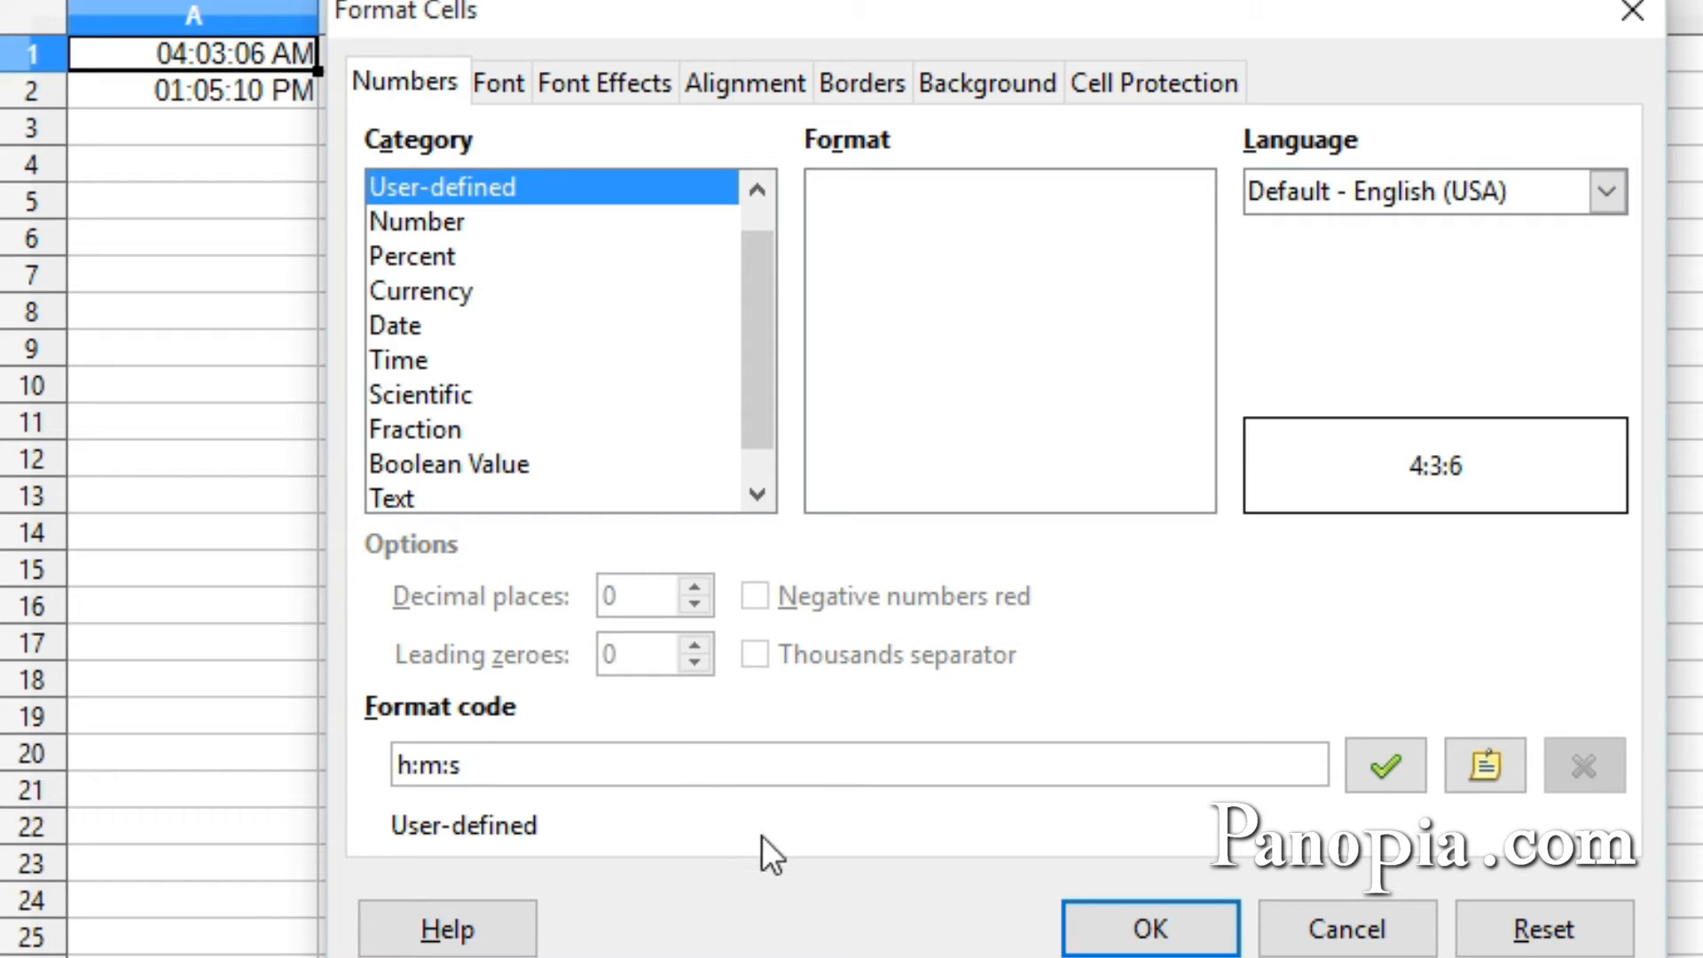
click(1347, 928)
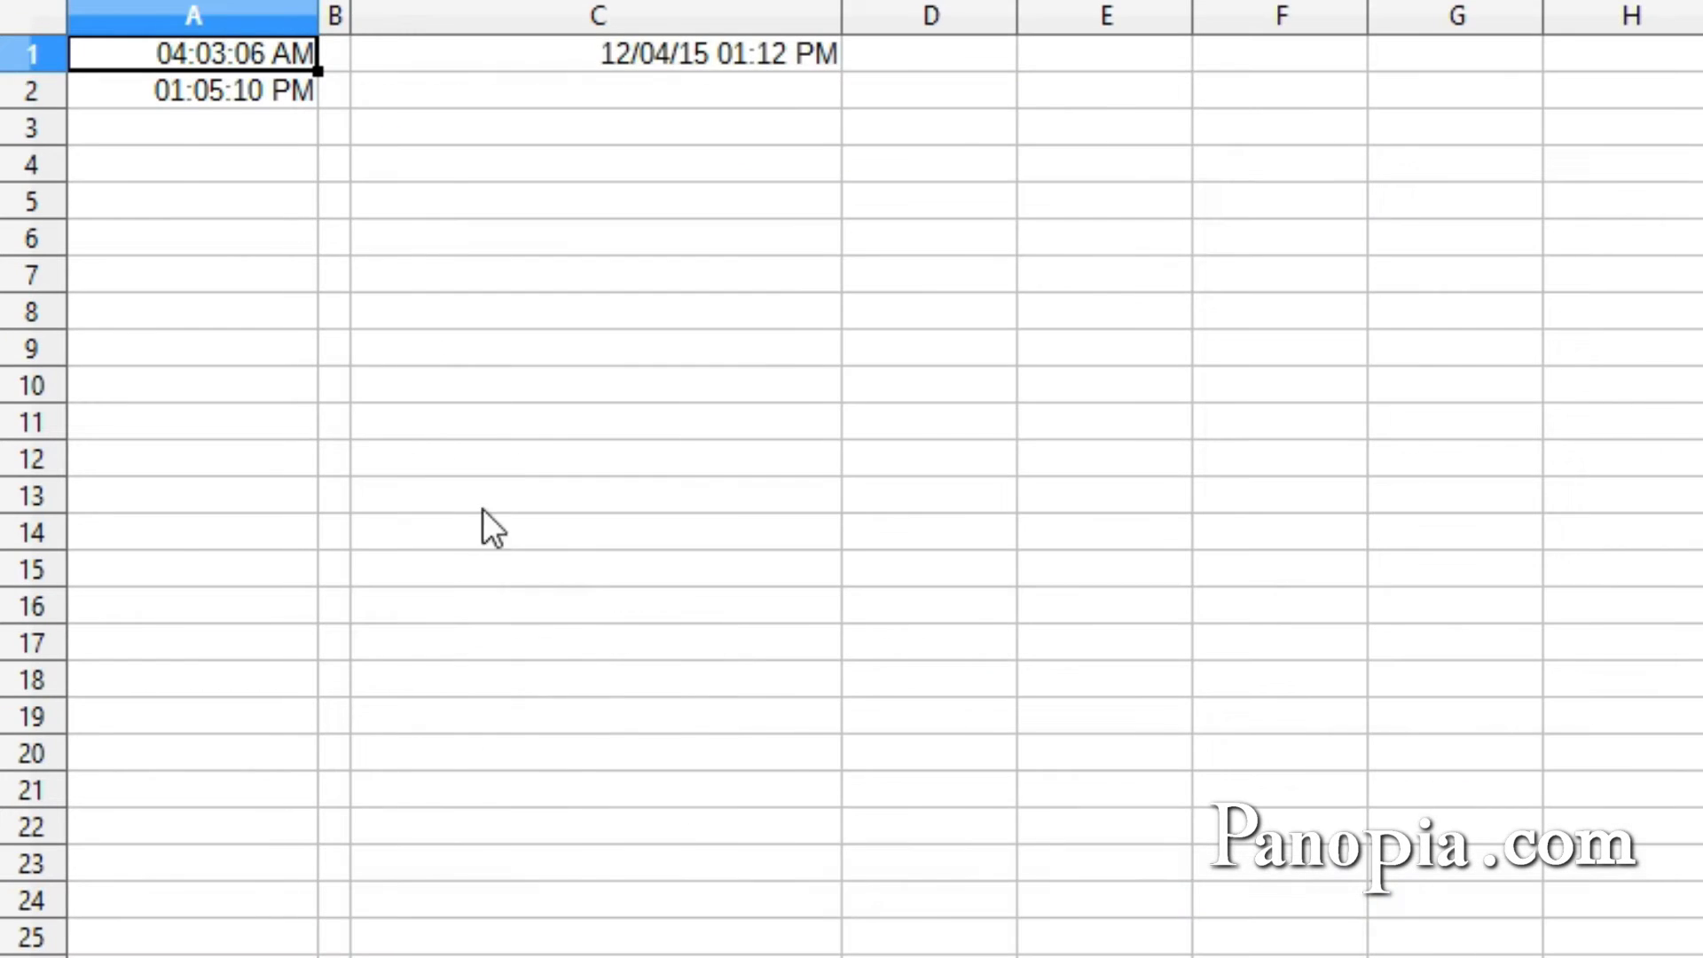
Format A2's time with code hh:mm:ss so it displays as 13:05:10.
right_click(231, 89)
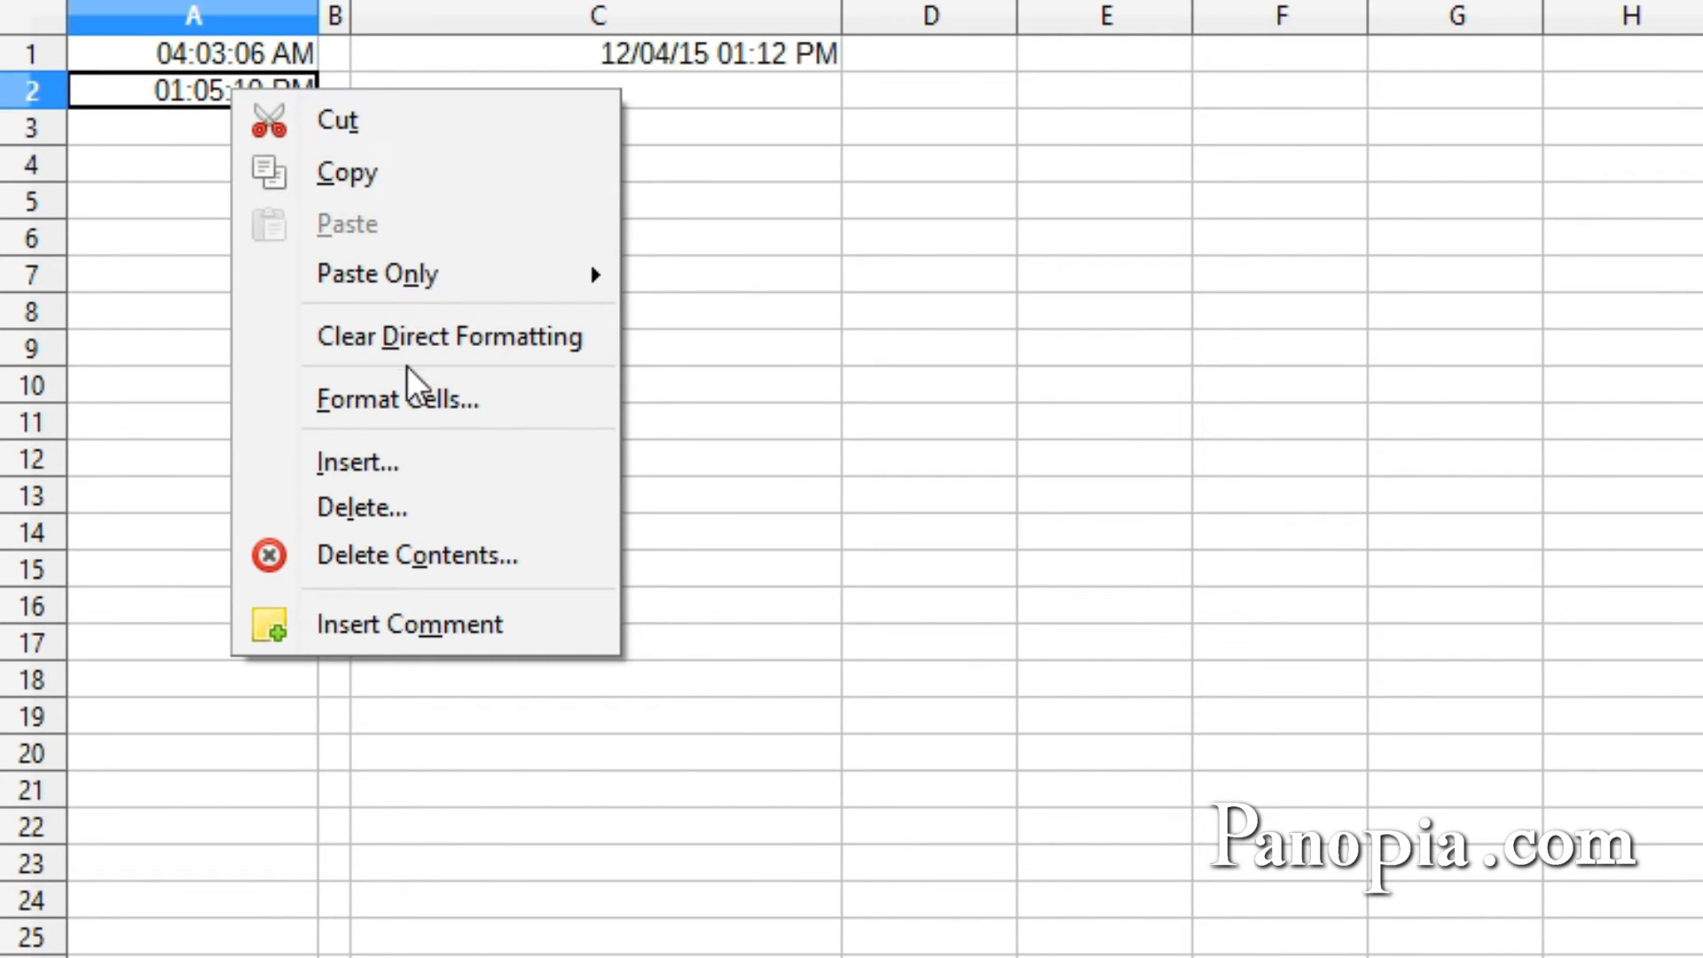
click(404, 394)
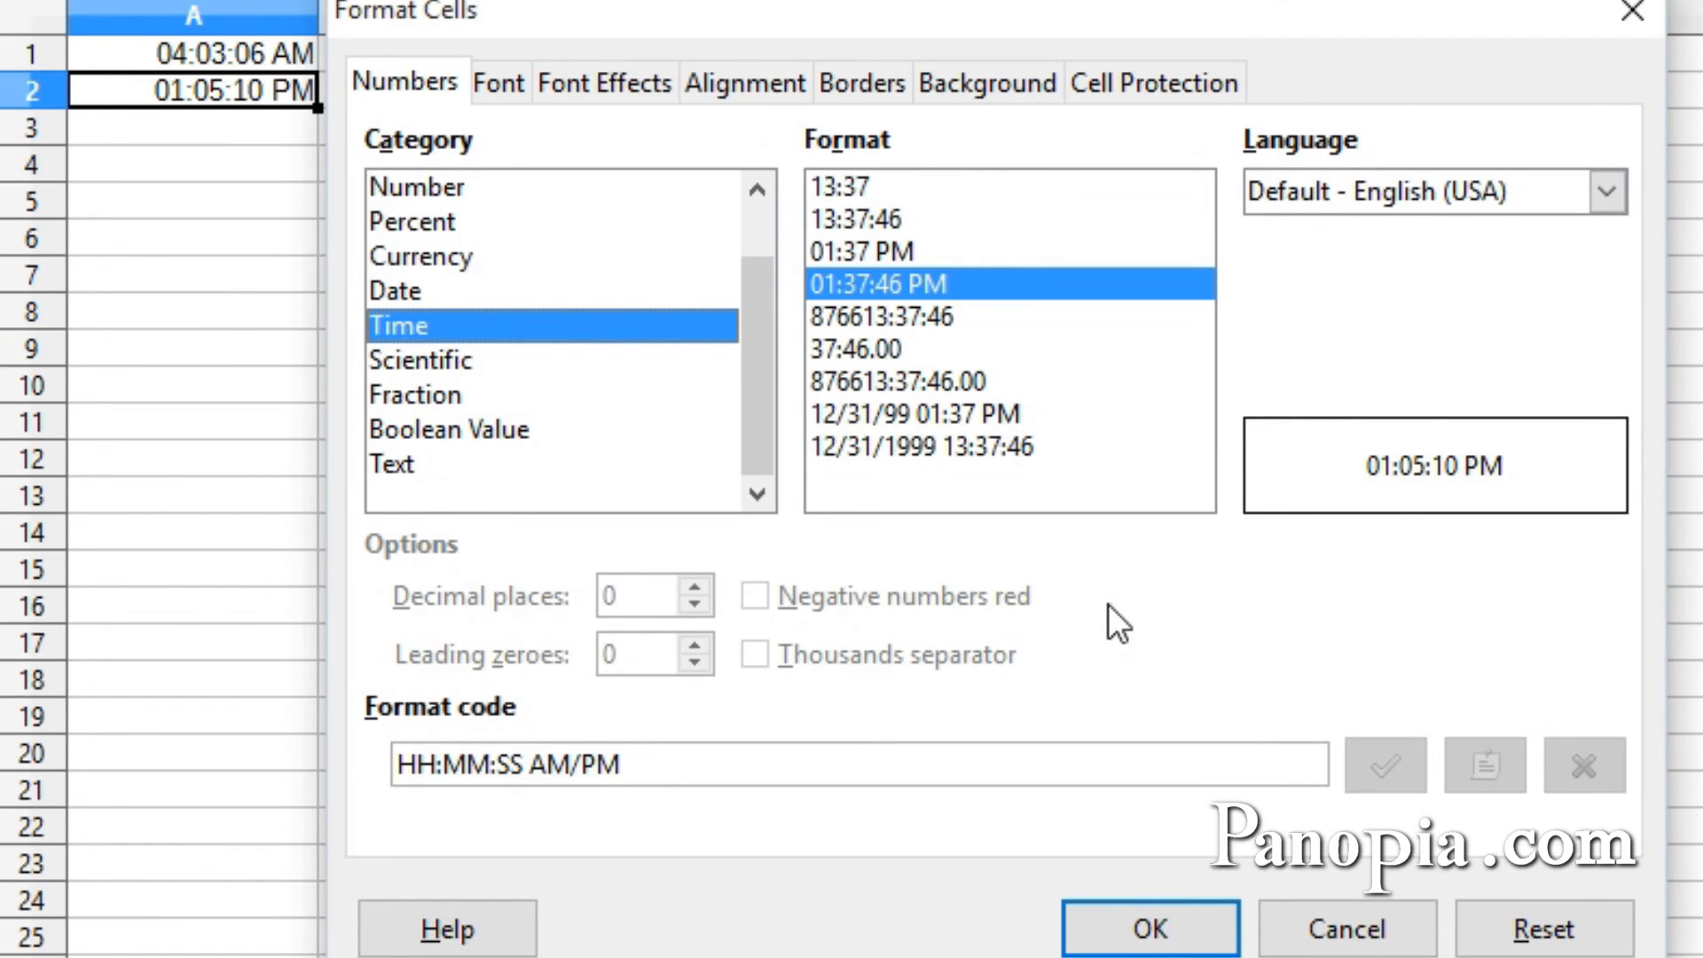
drag(626, 767, 314, 753)
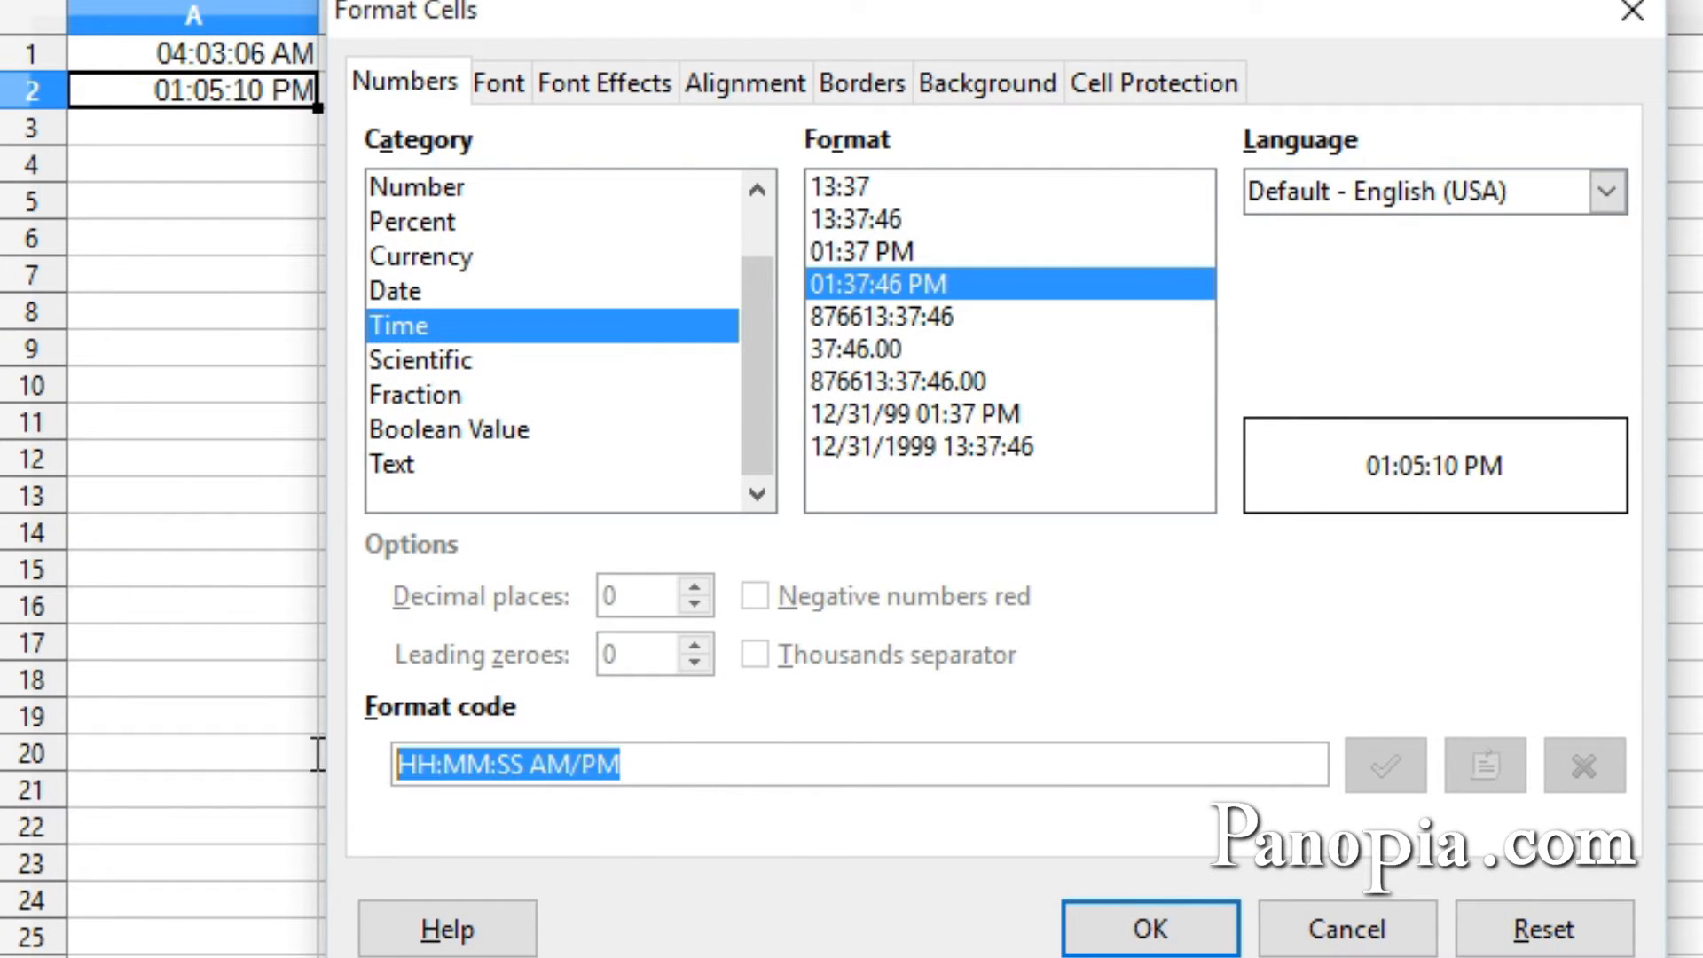
key(BackSpace)
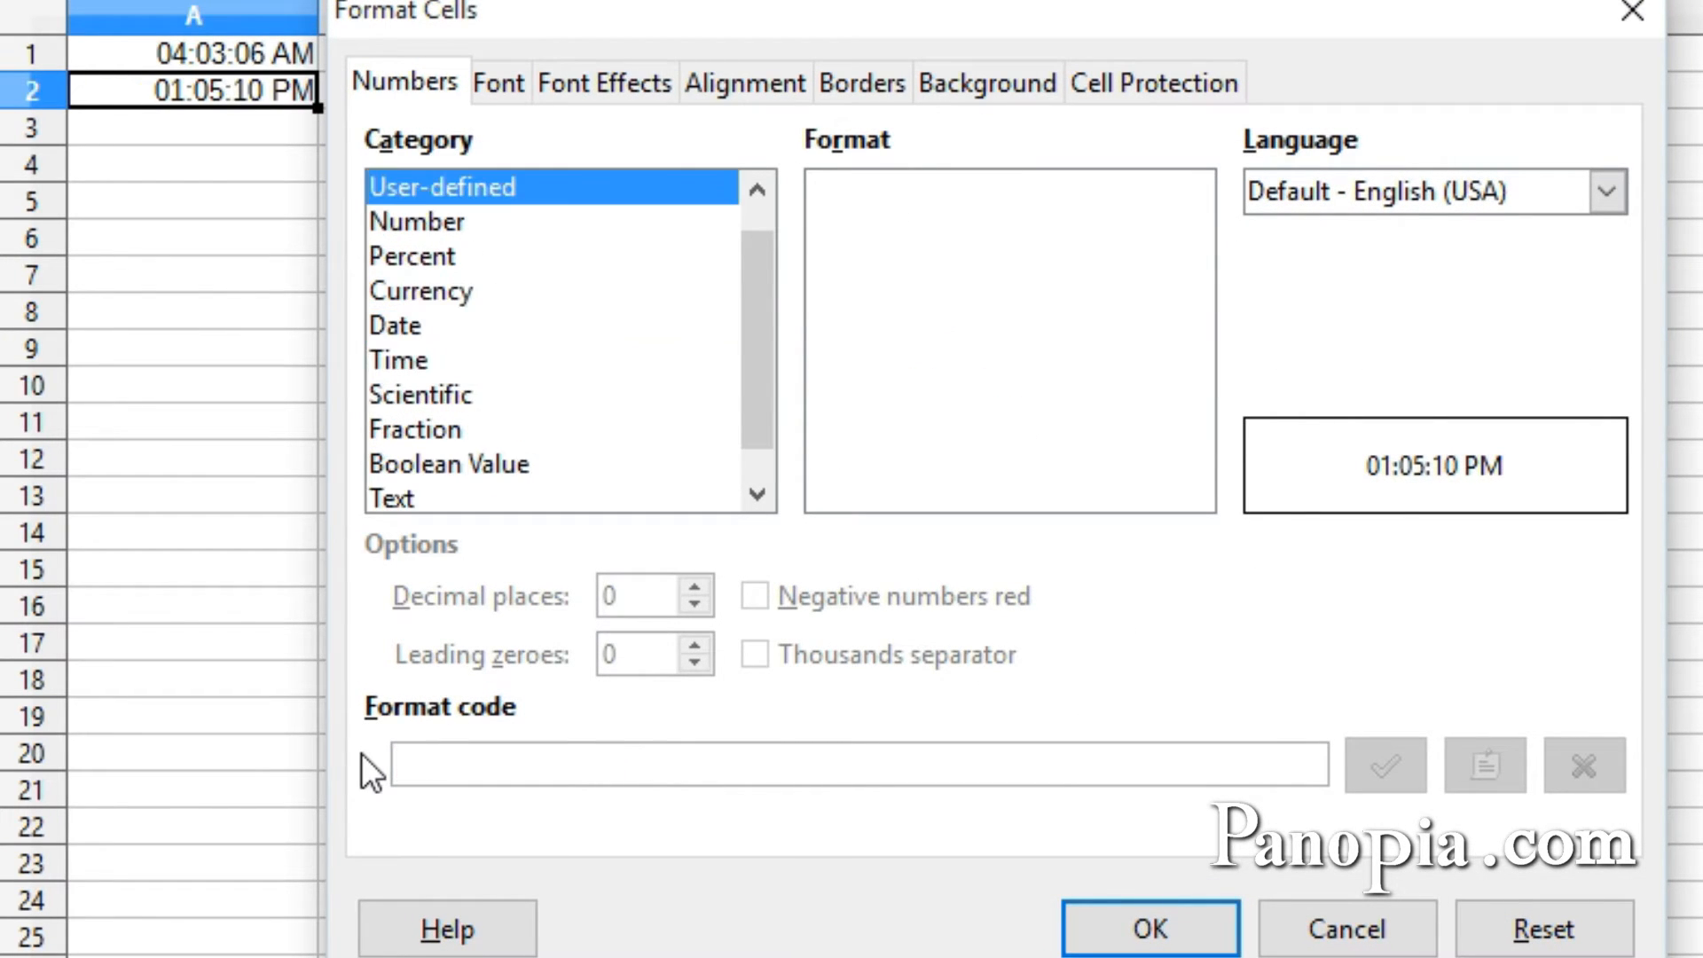
text(h)
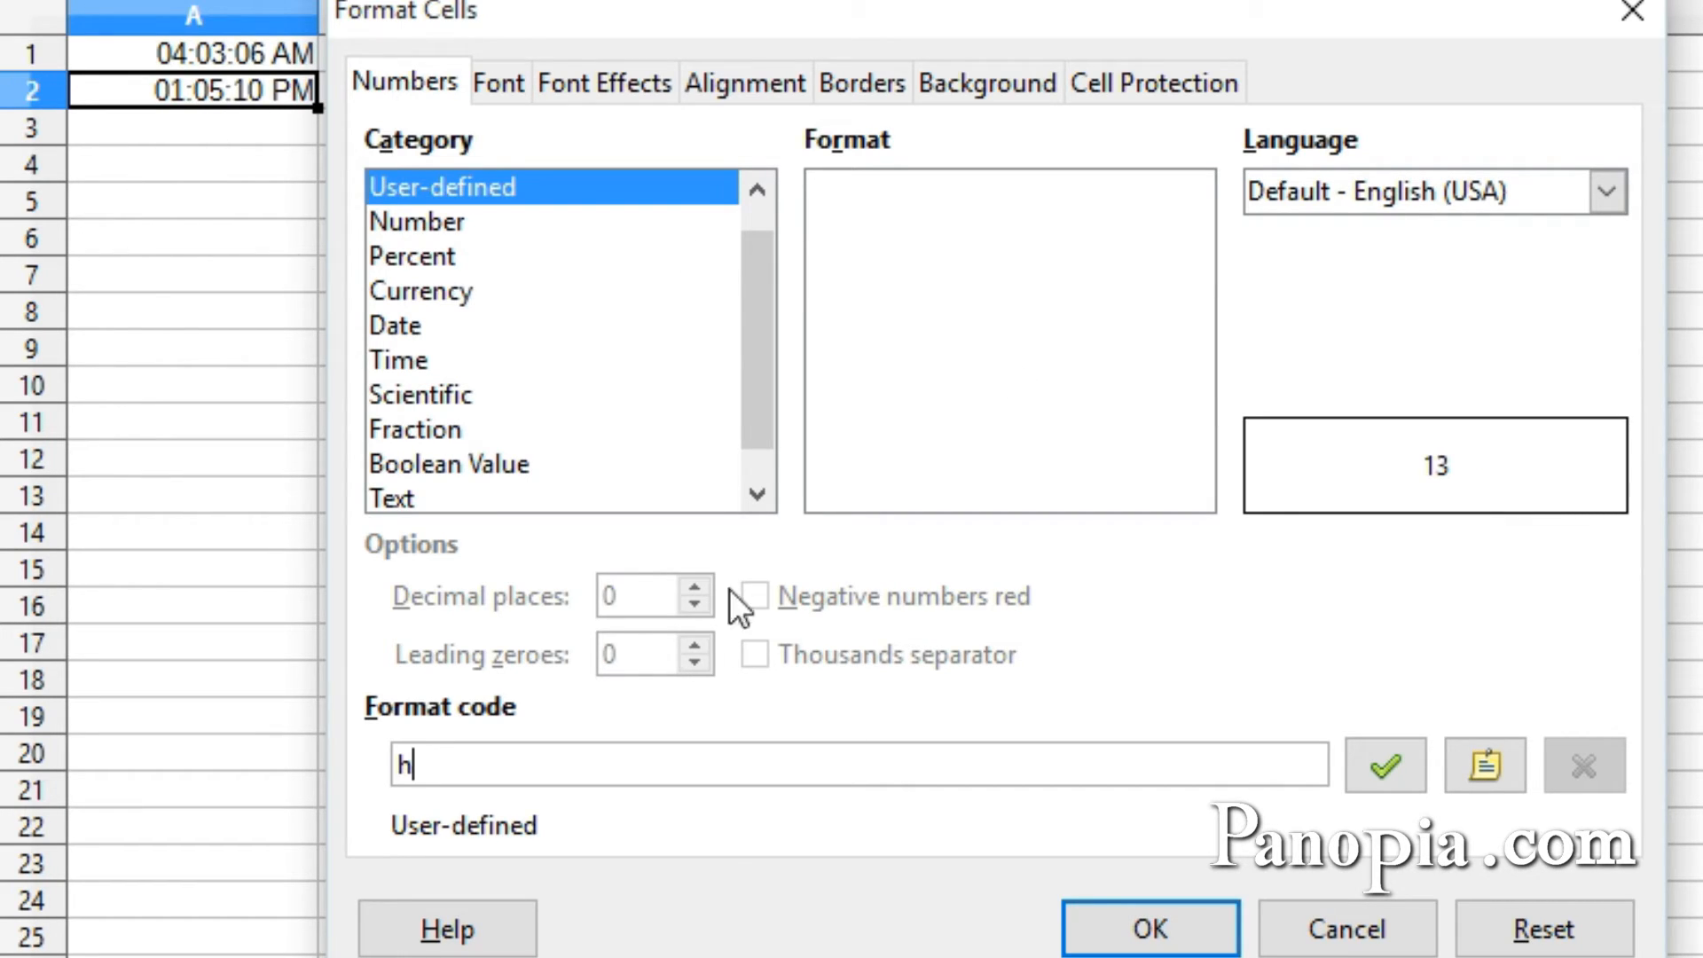
text(h)
text(:mm:)
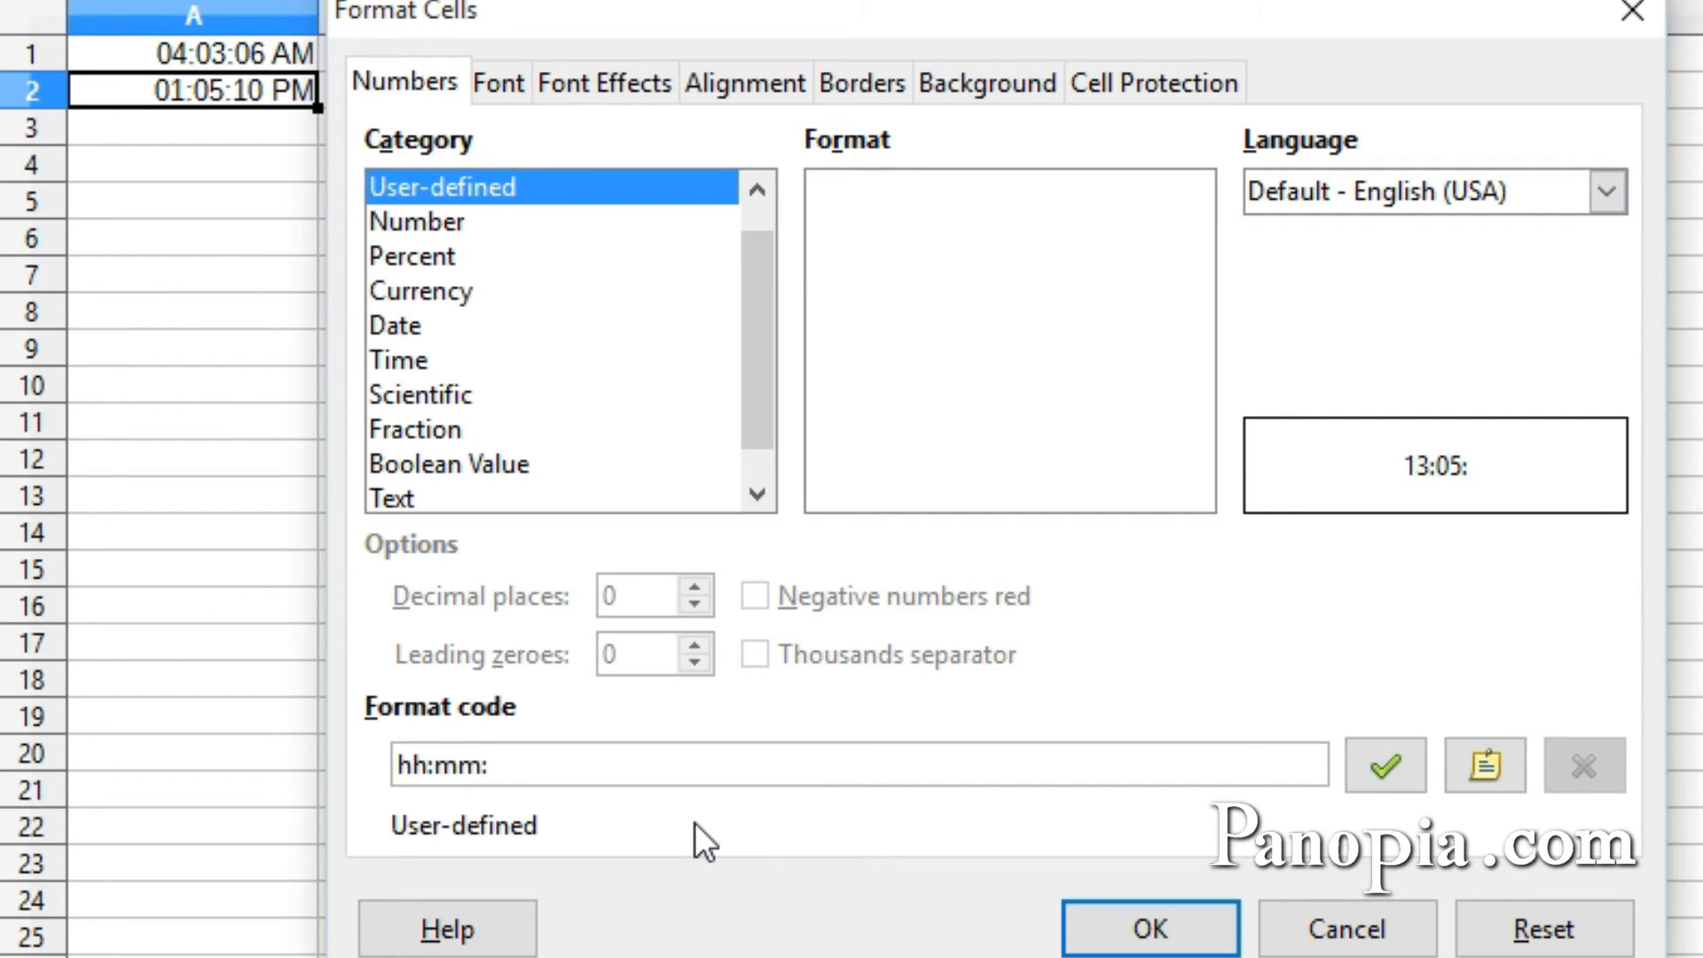
text(ss)
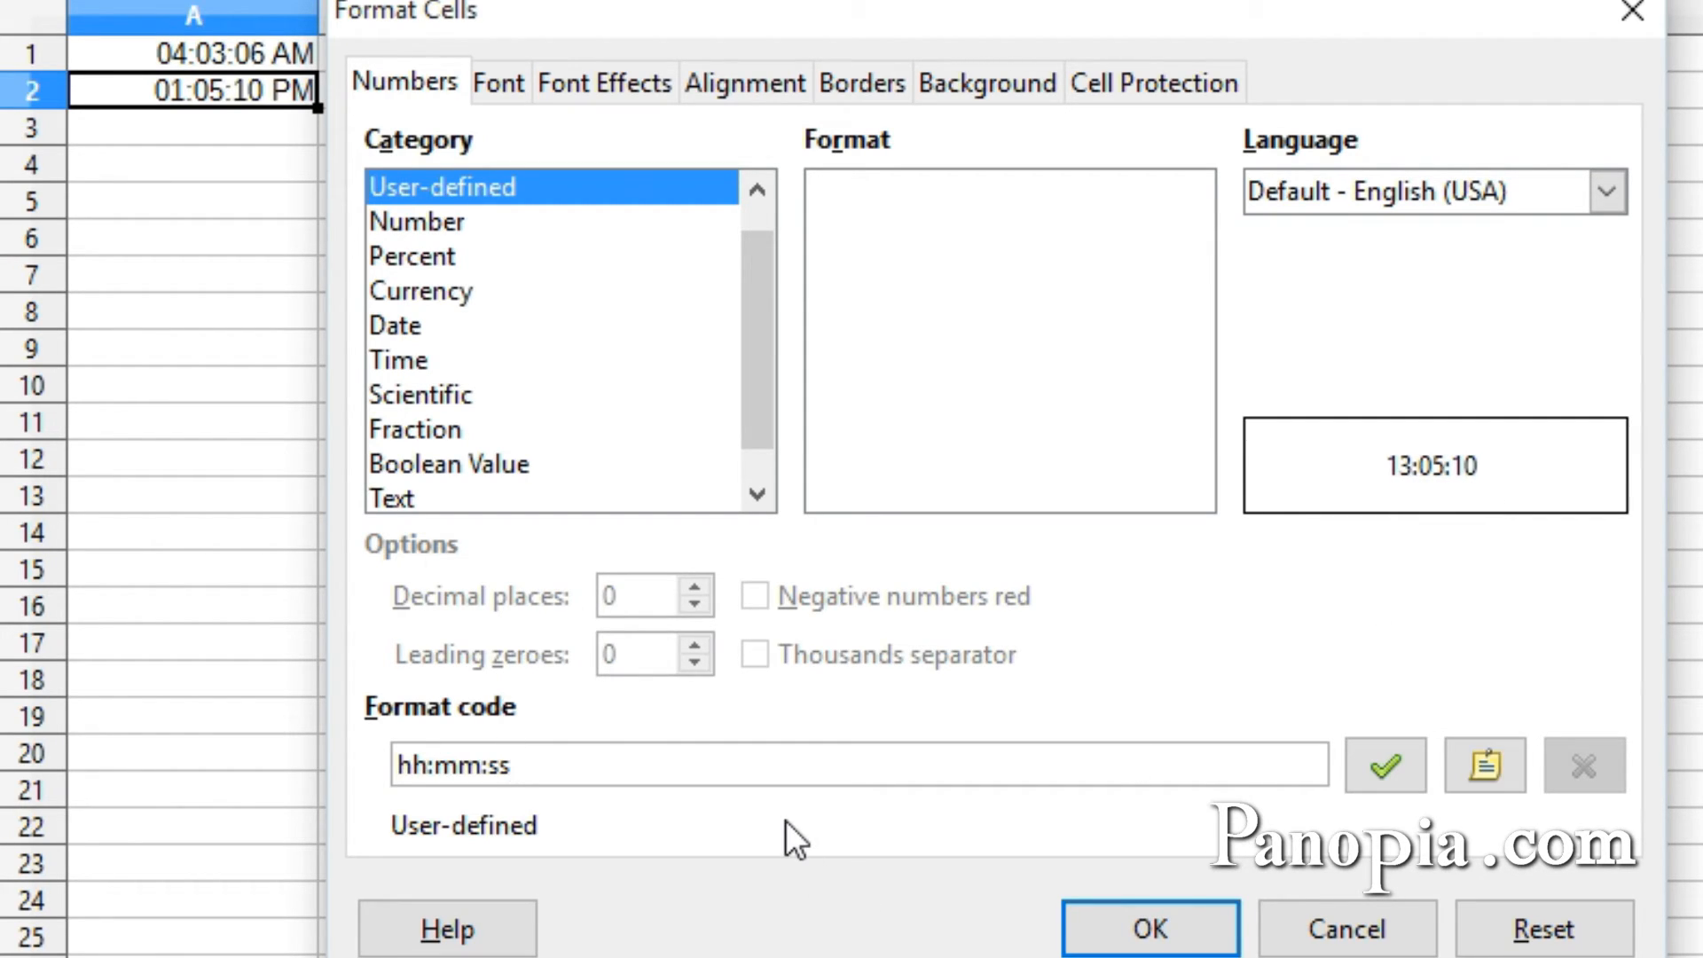
text(am/pm)
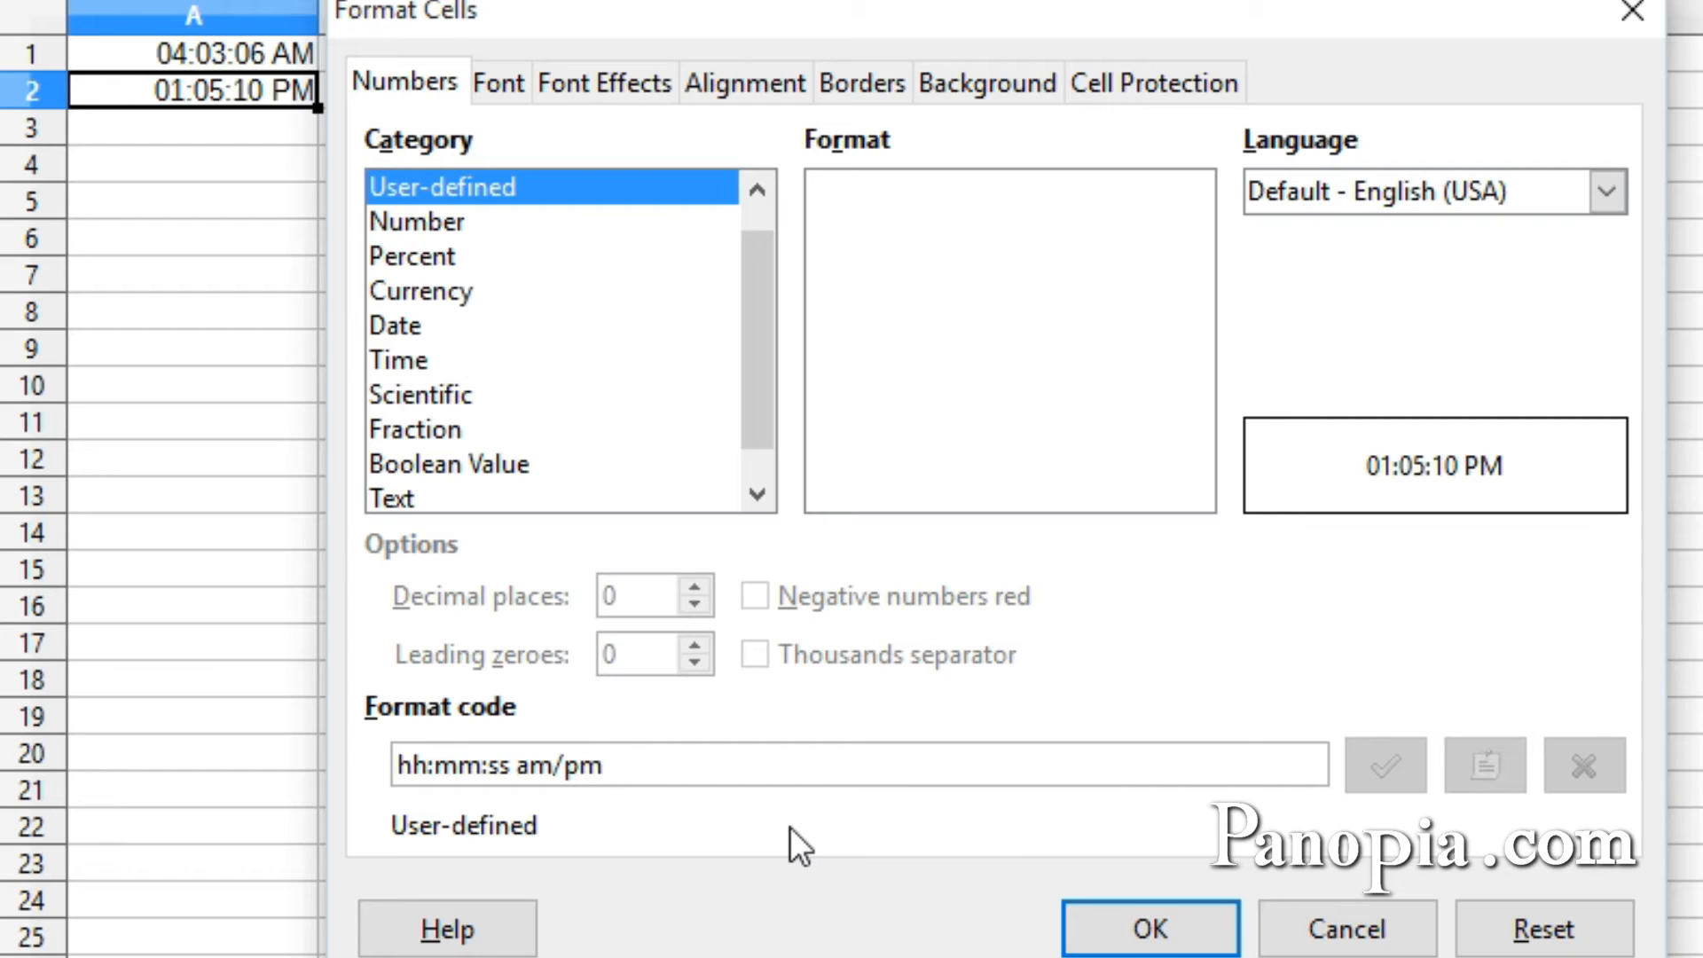
key(BackSpace)
key(BackSpace)
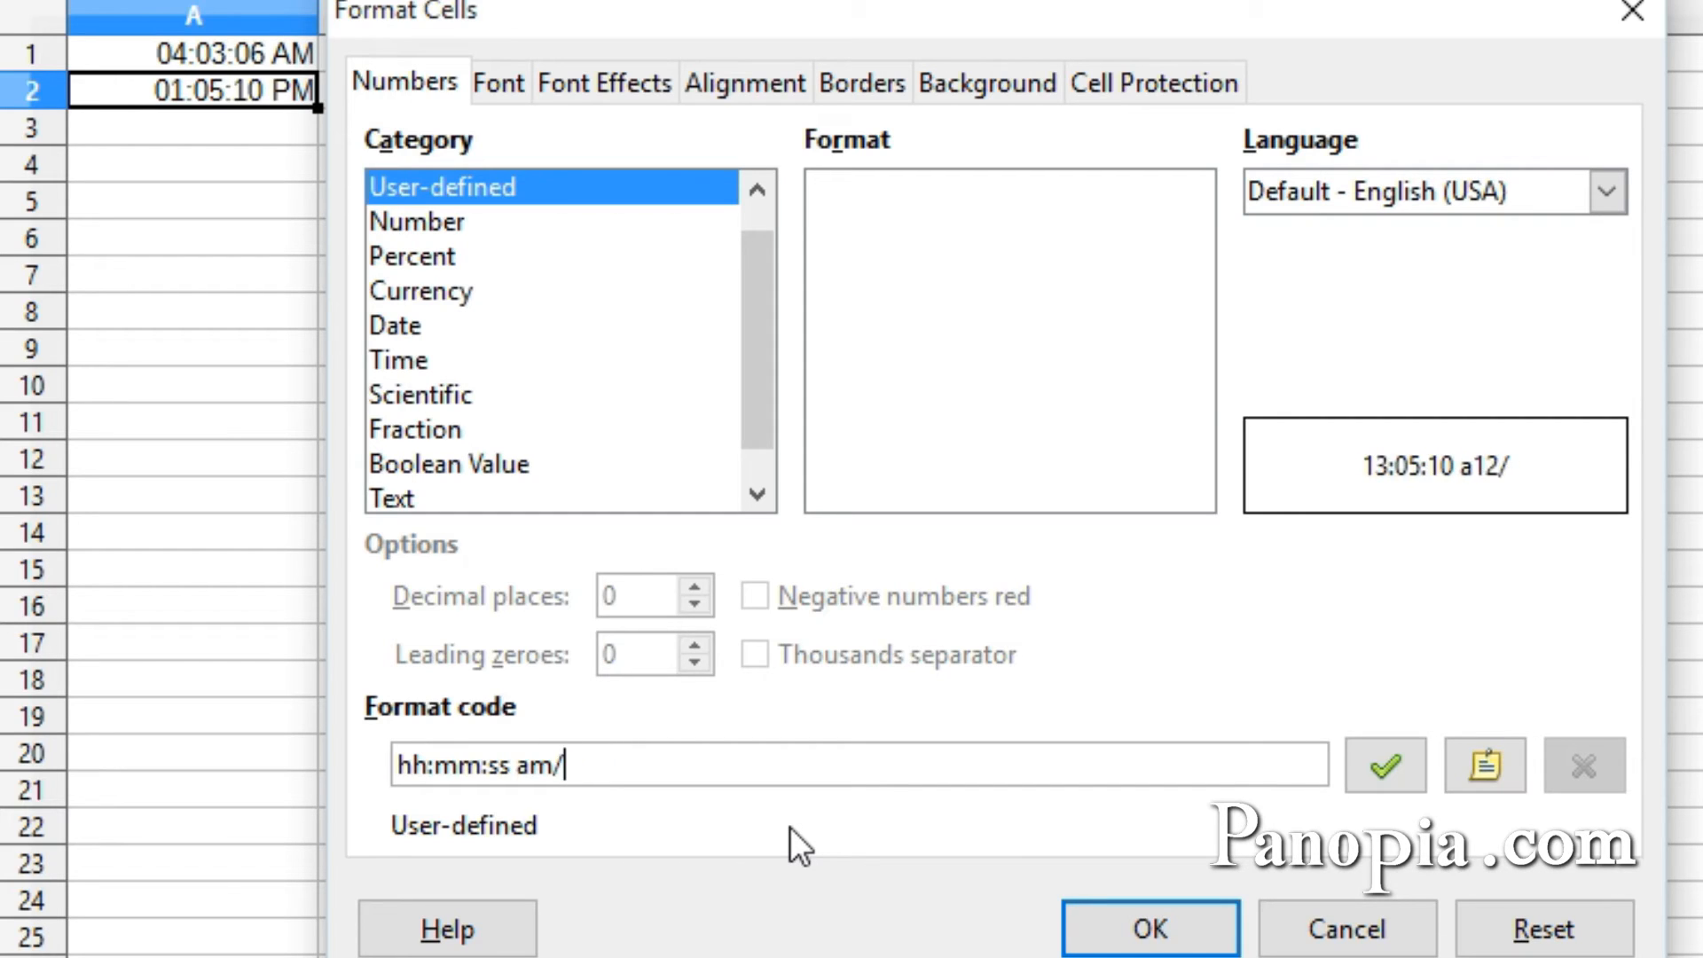
key(BackSpace)
key(BackSpace)
key(BackSpace)
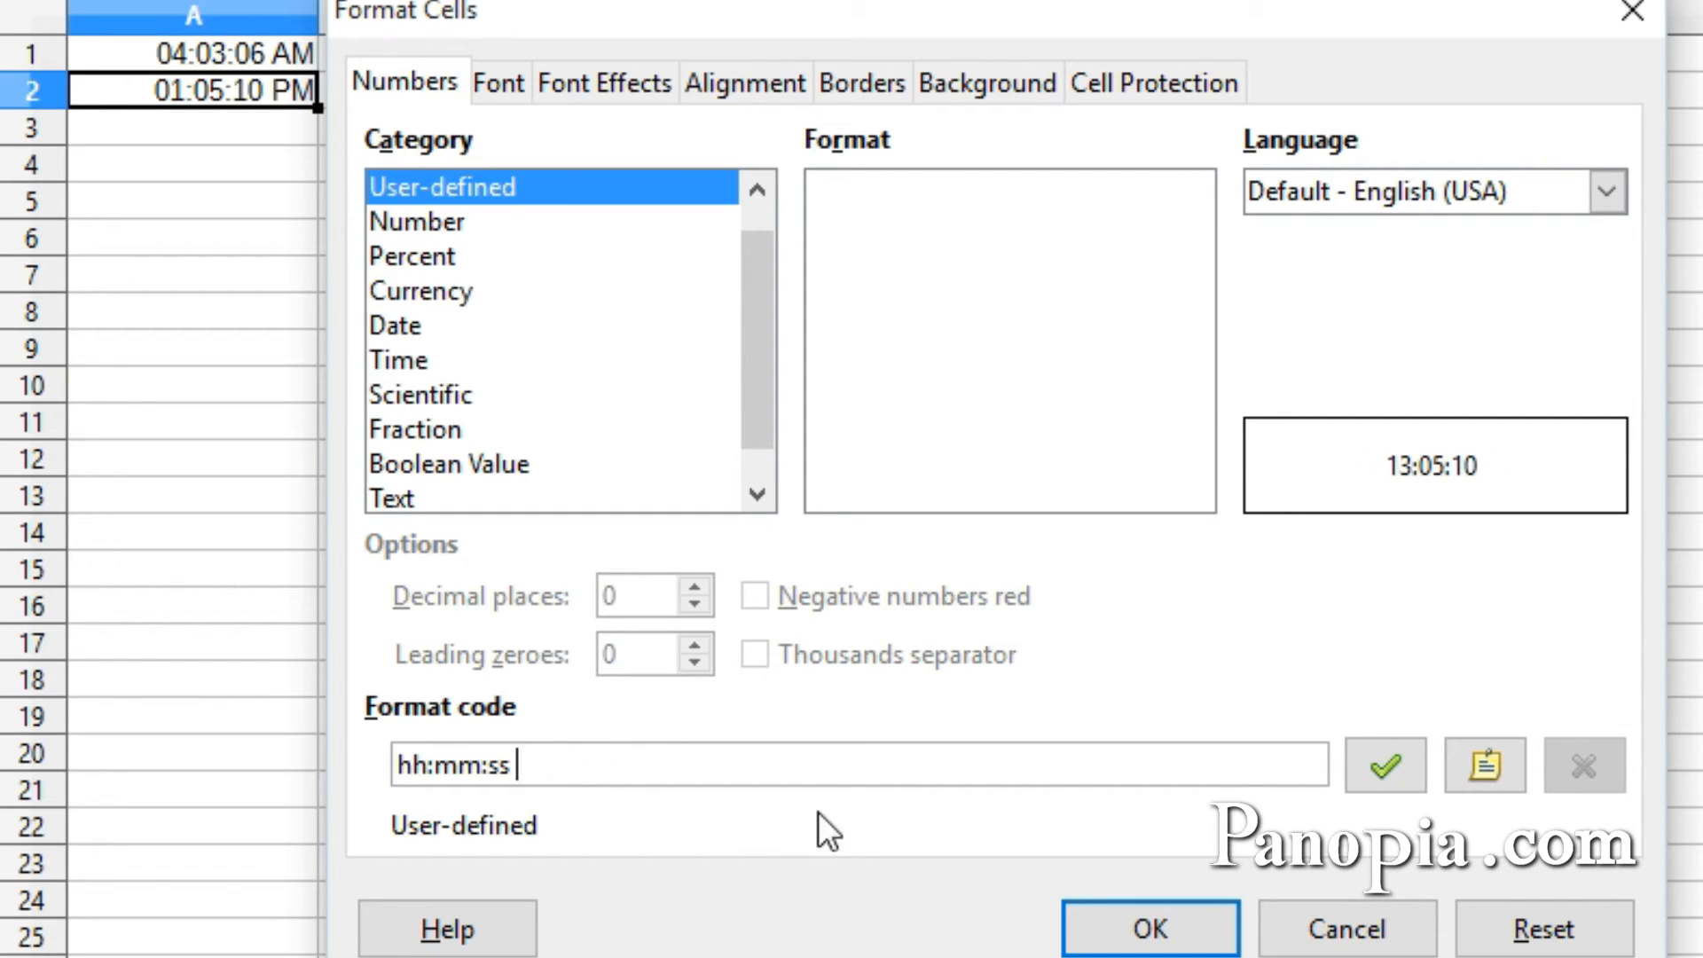
click(1135, 928)
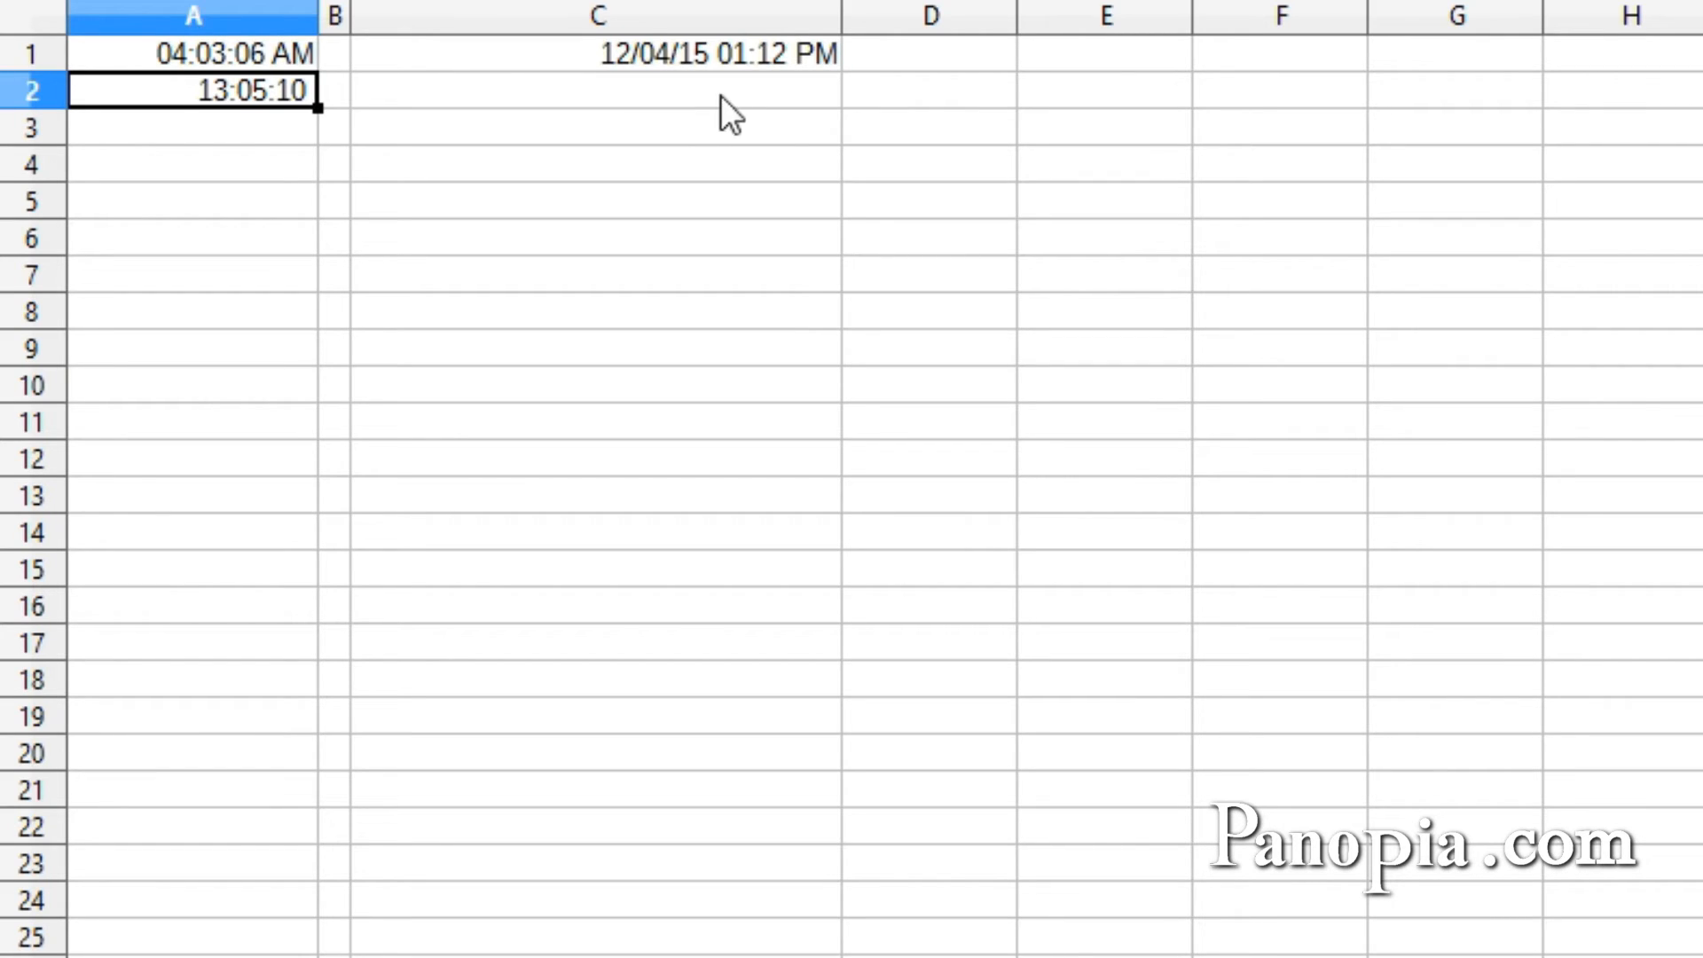
Clear C1's date-time code to enter hh:mm:ss dddd, mmmm d, yyyy.
right_click(670, 51)
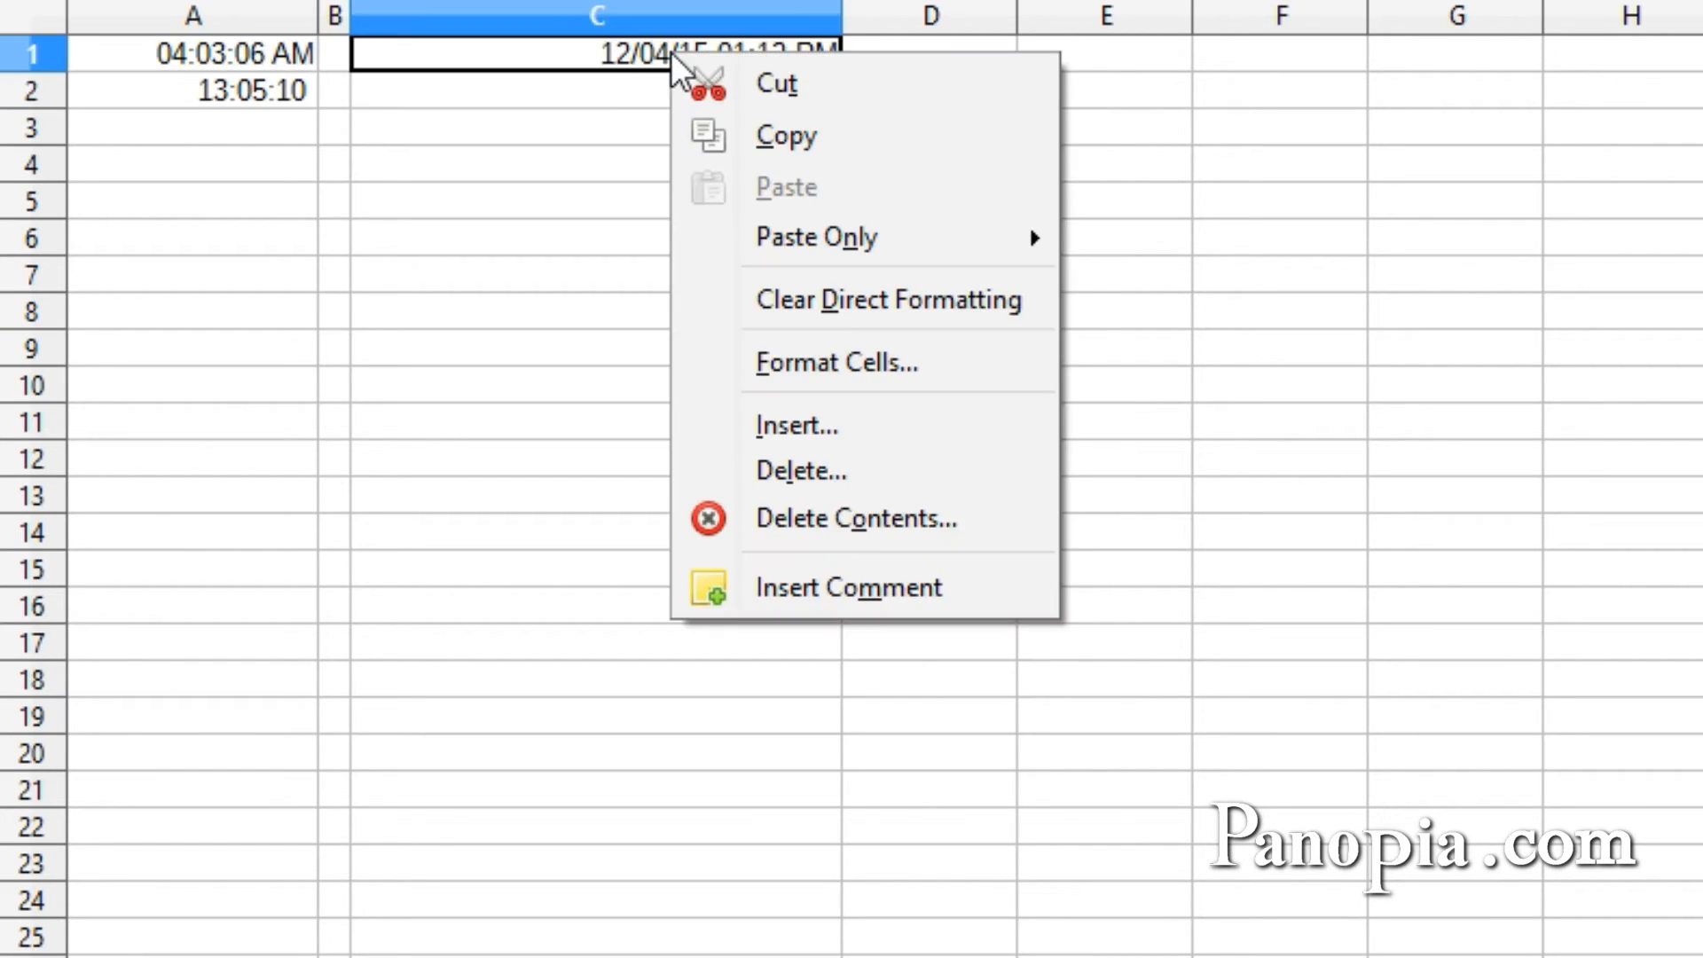
click(843, 363)
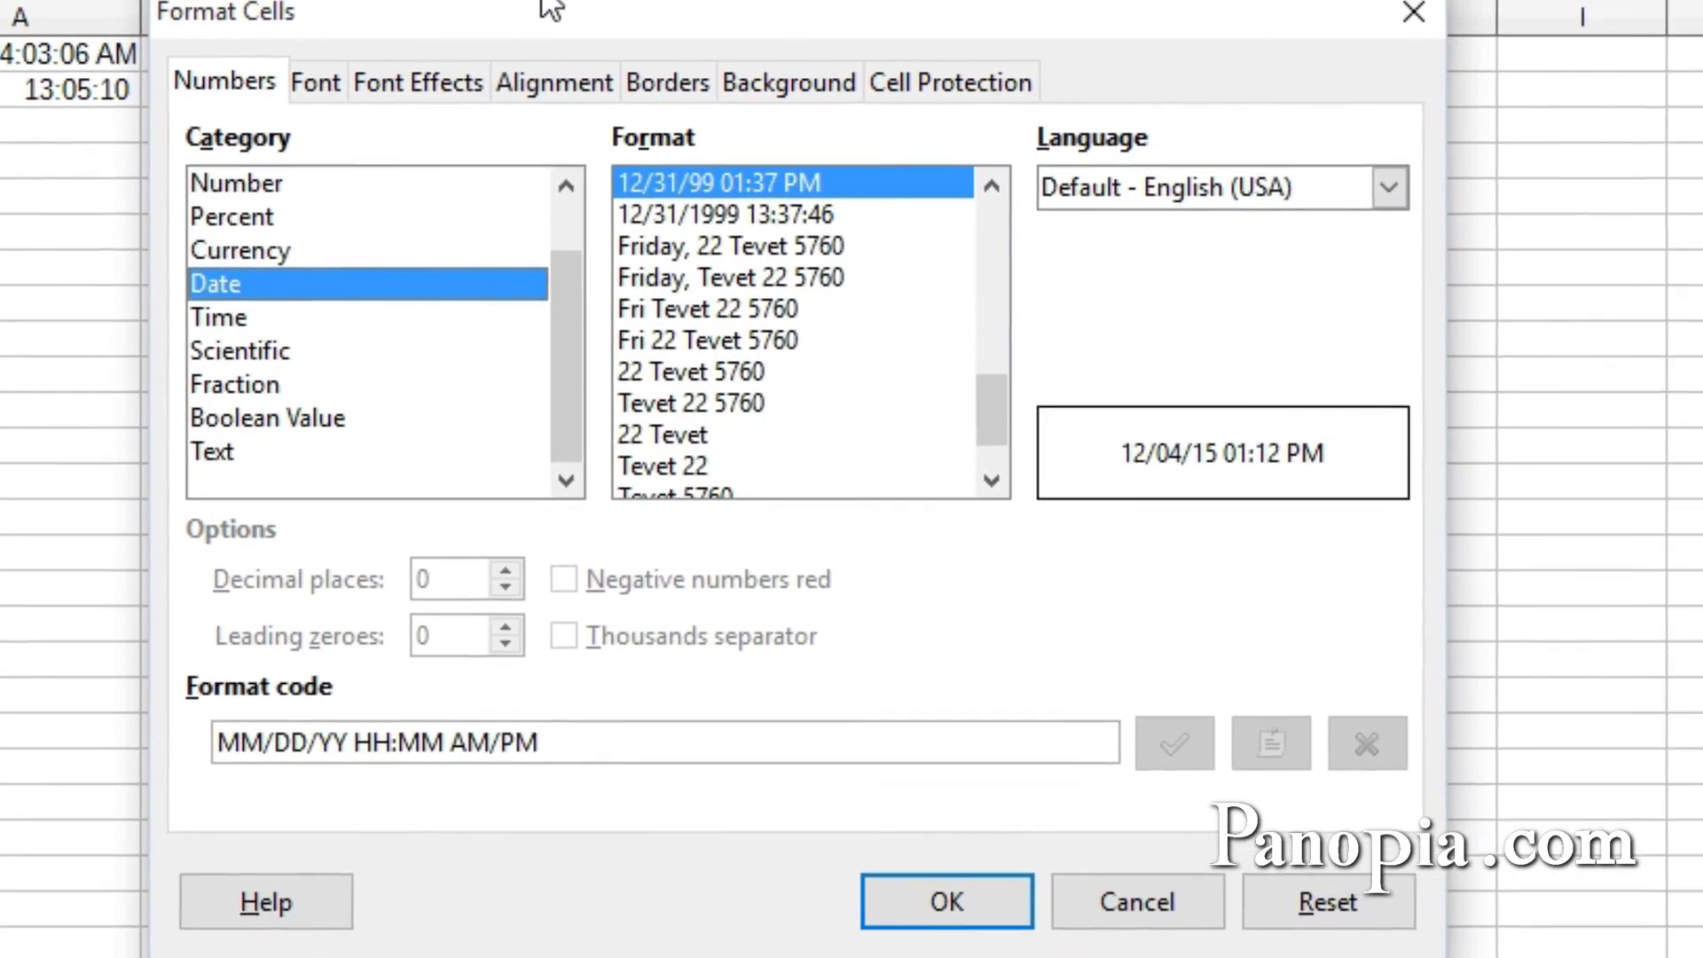
drag(551, 11, 847, 27)
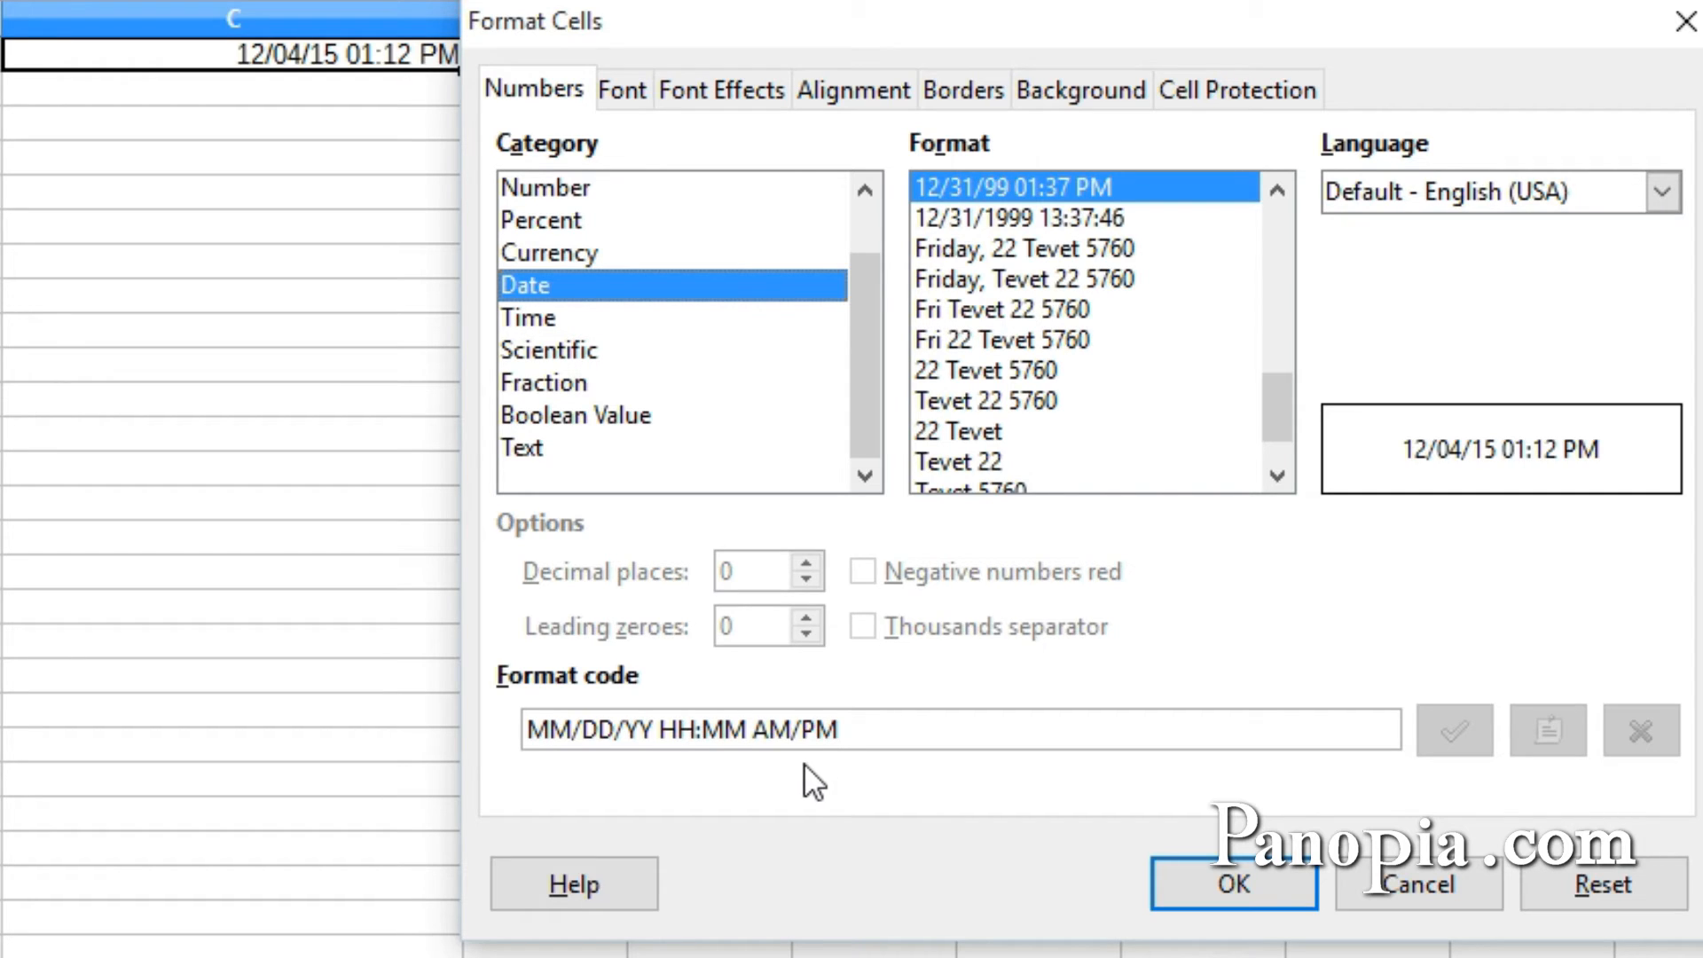
drag(849, 730, 460, 731)
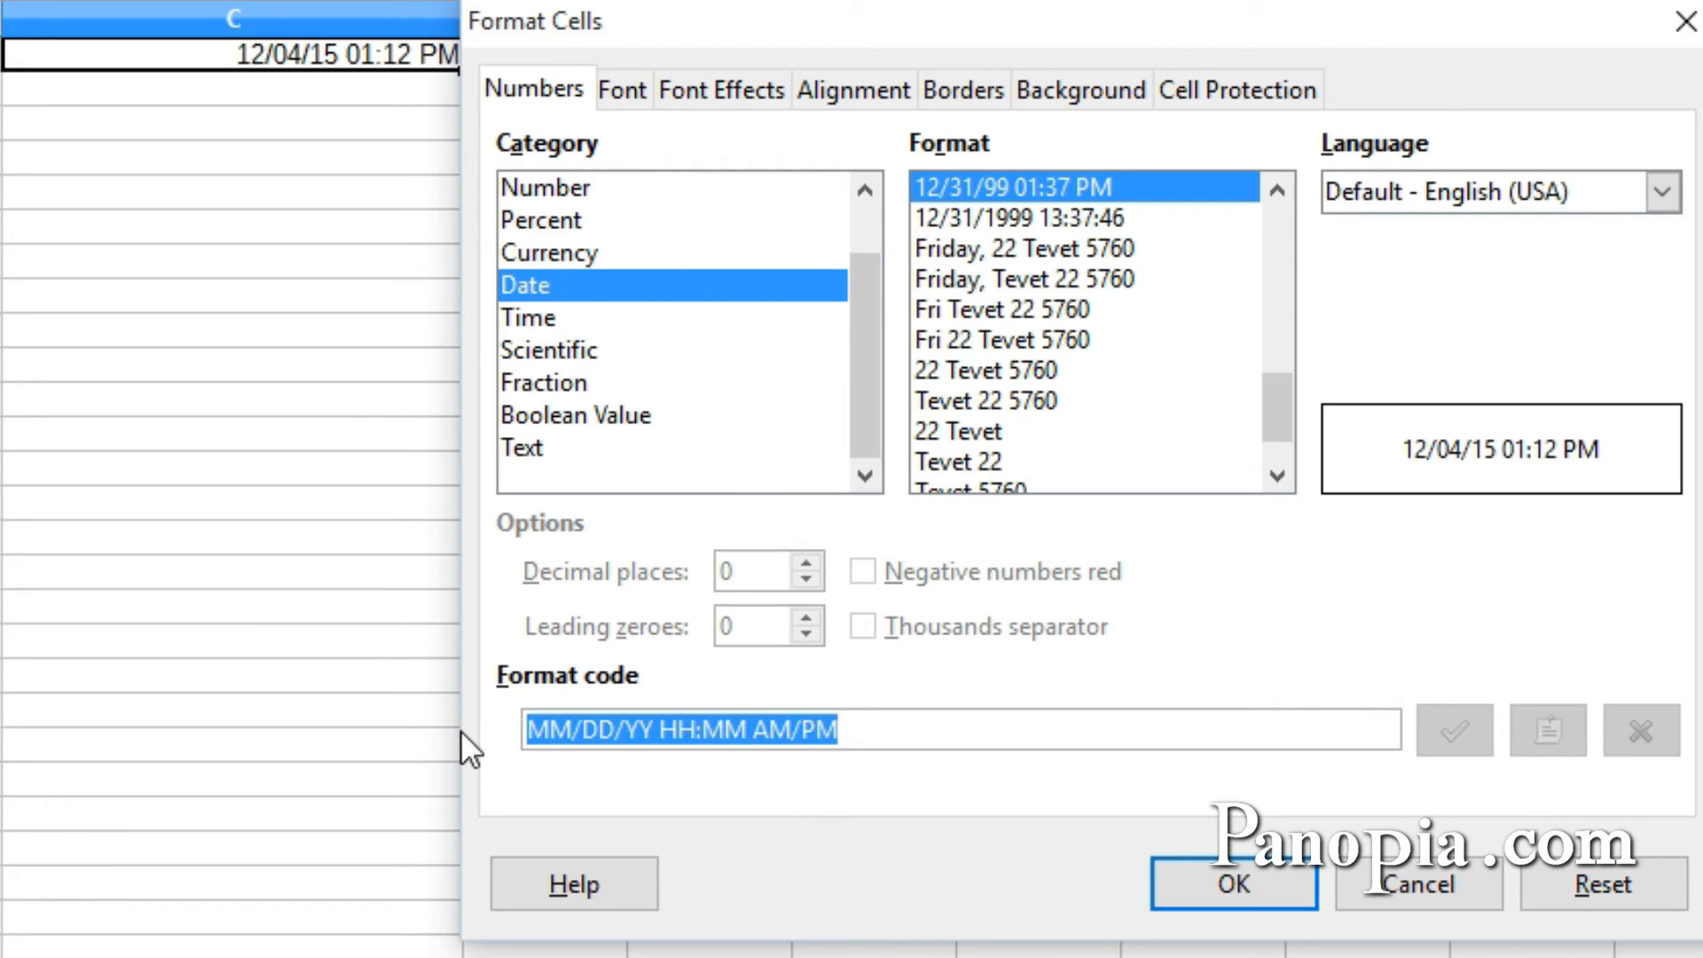
key(Delete)
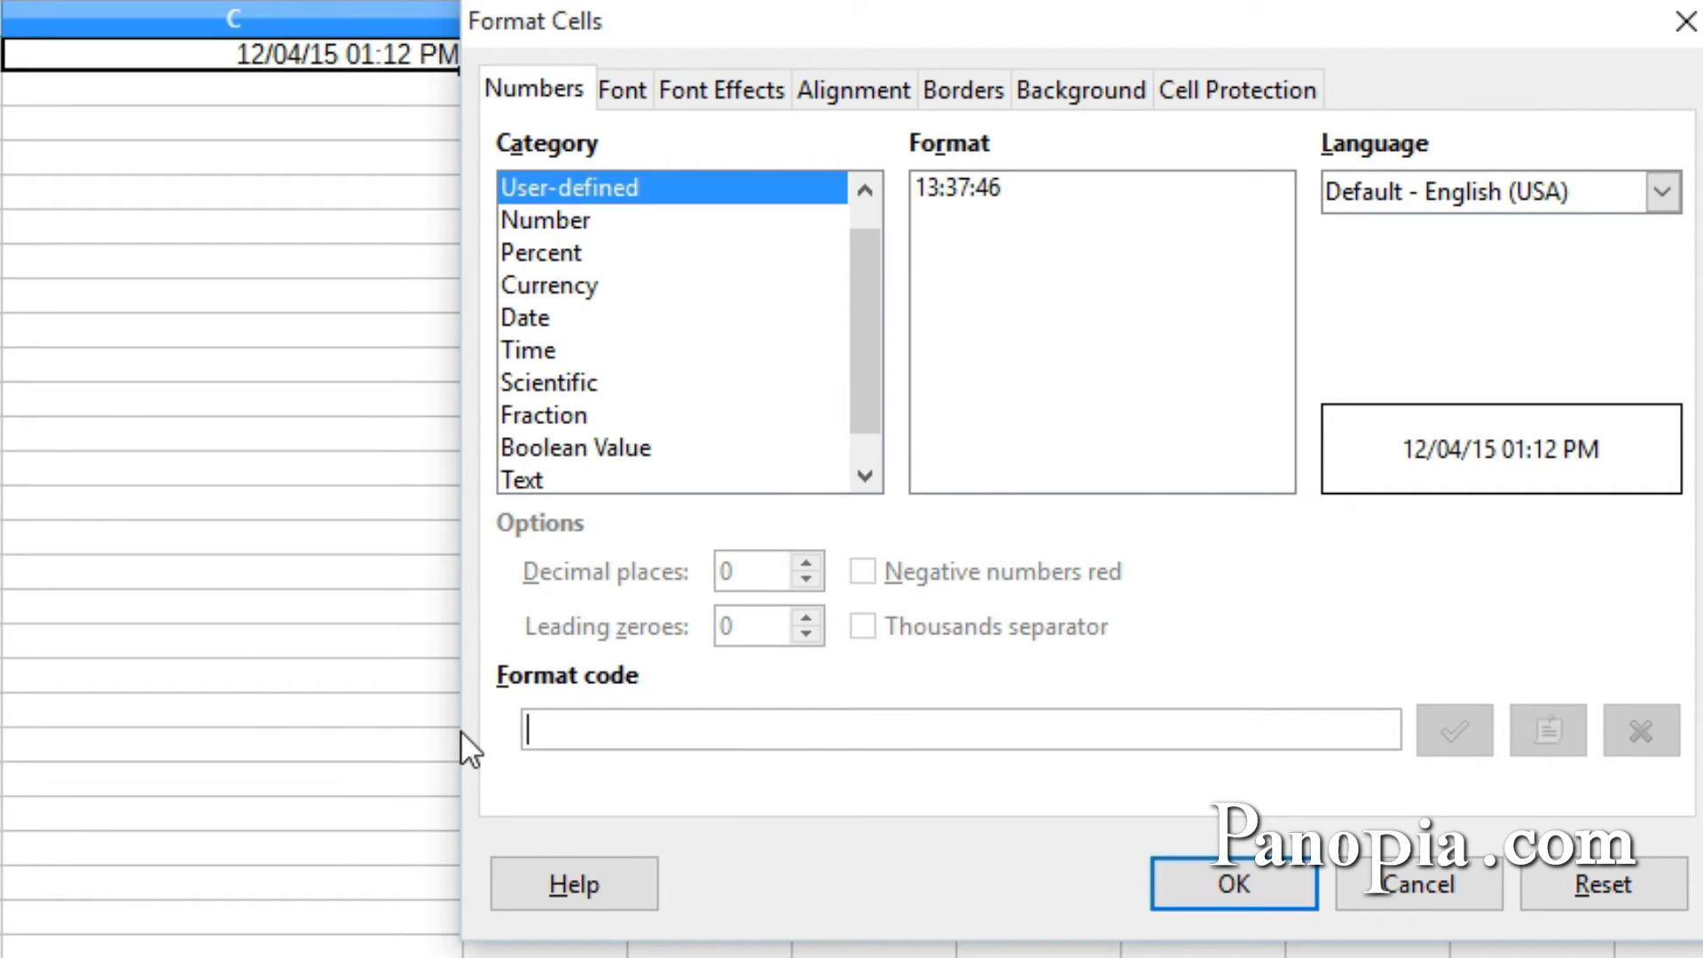
text(hh:mm)
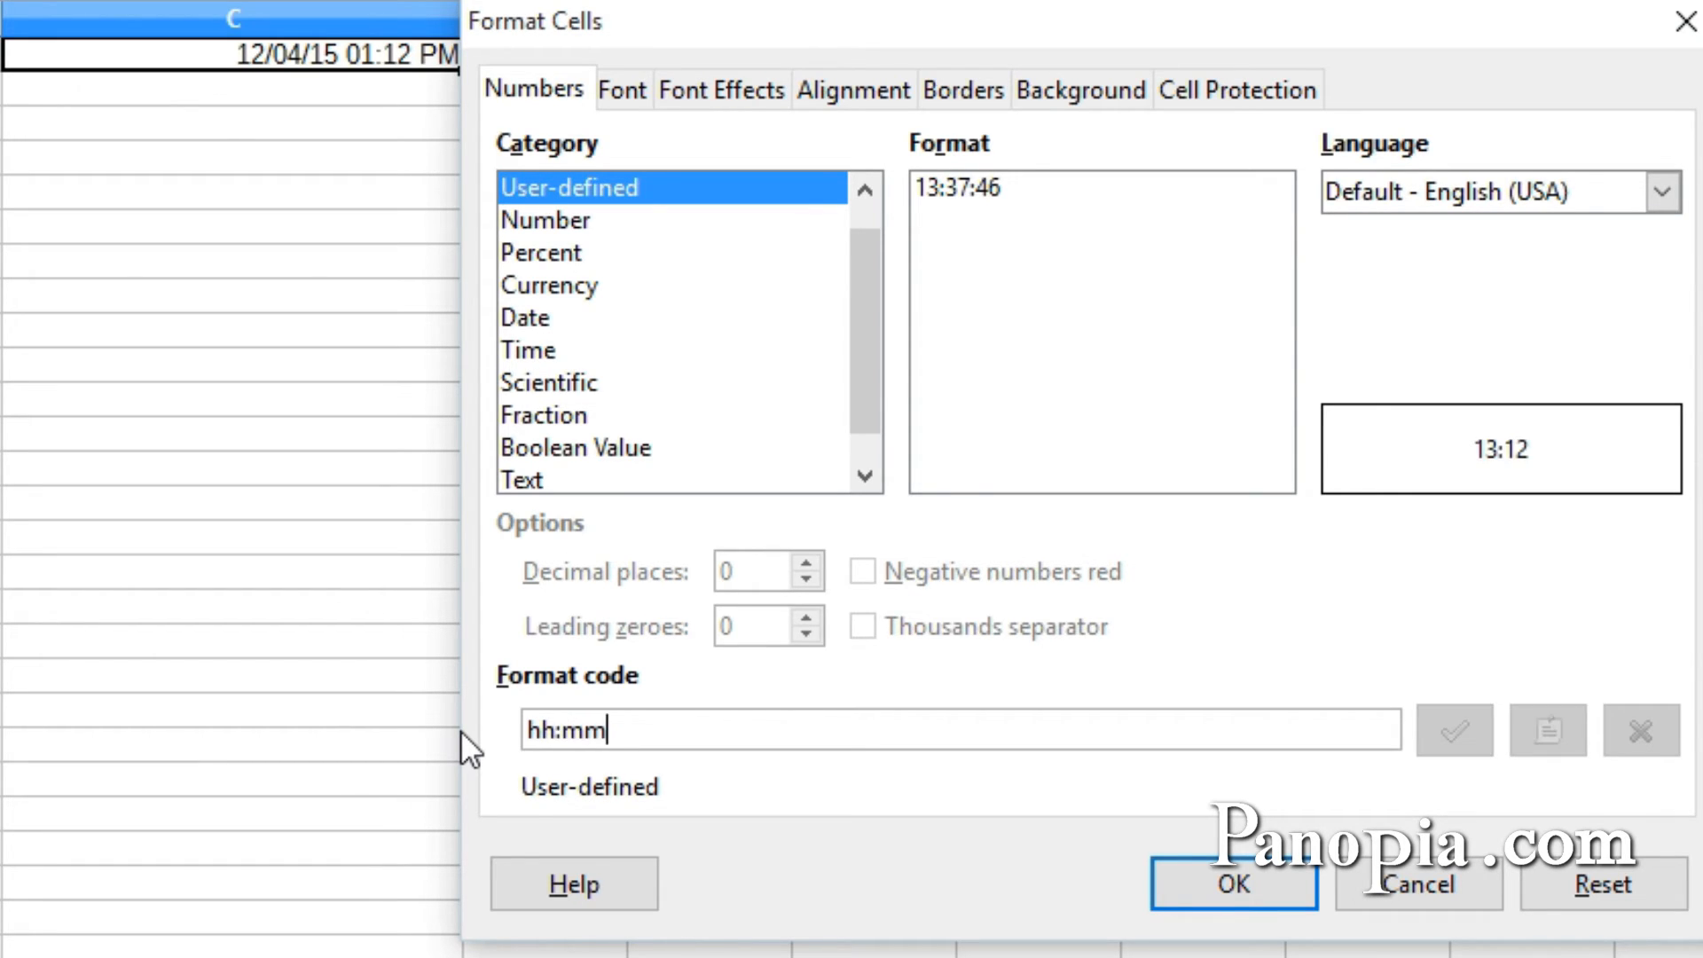
text(:s)
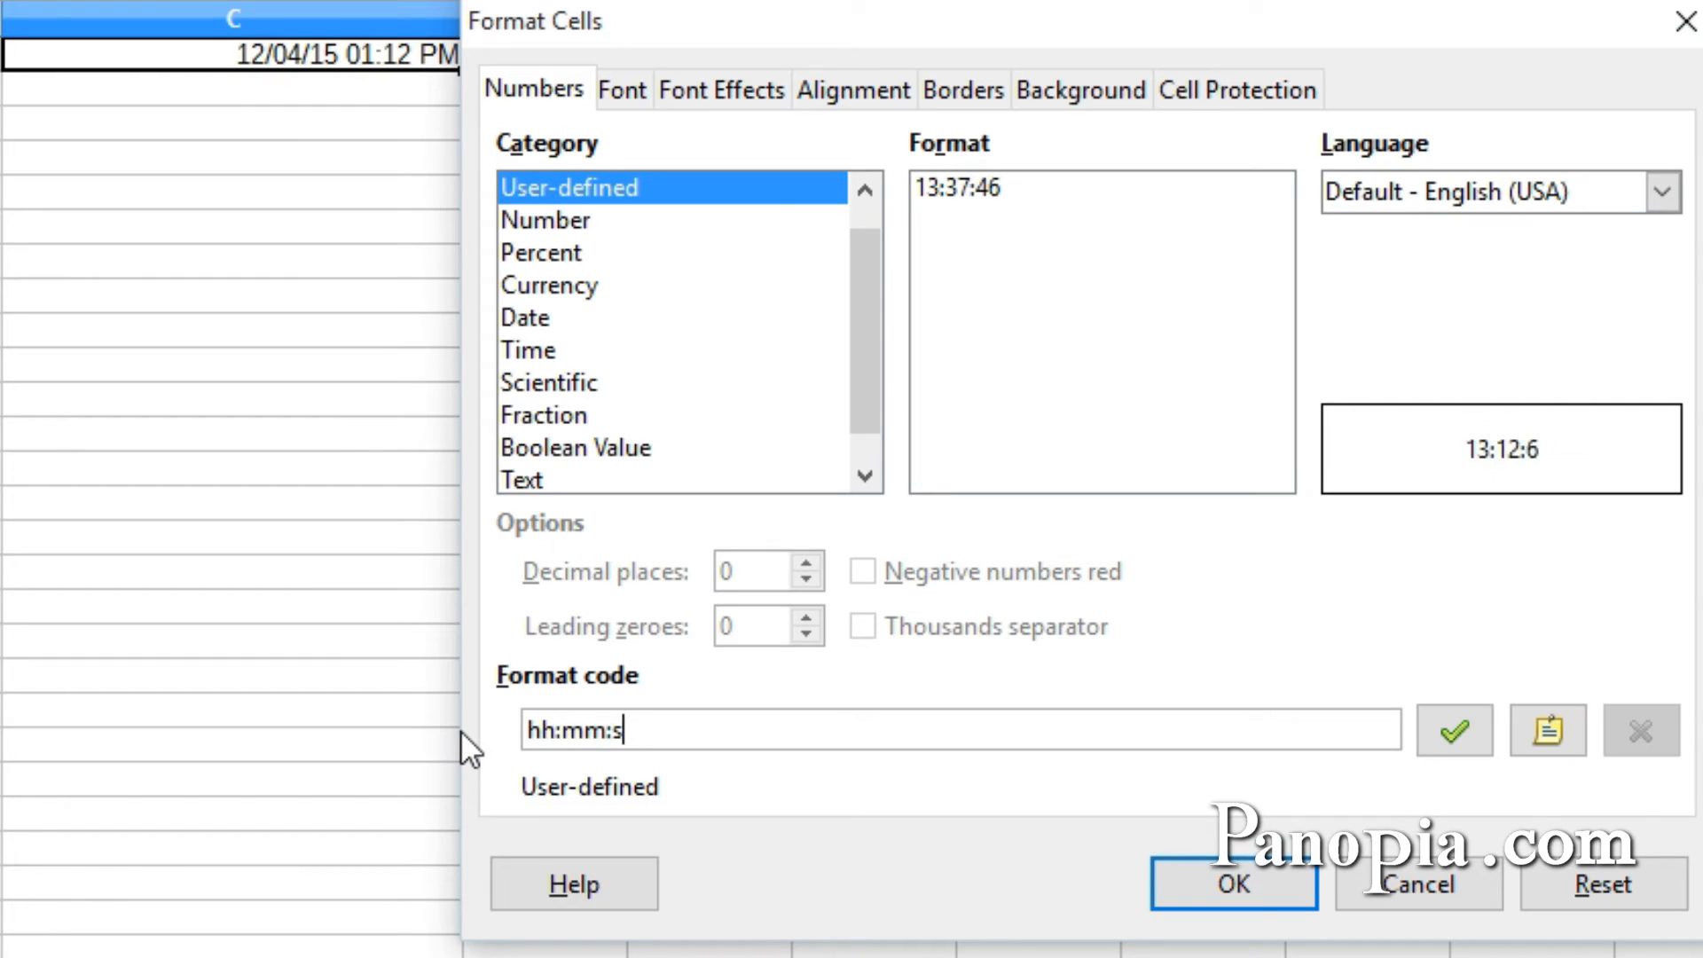
text(s )
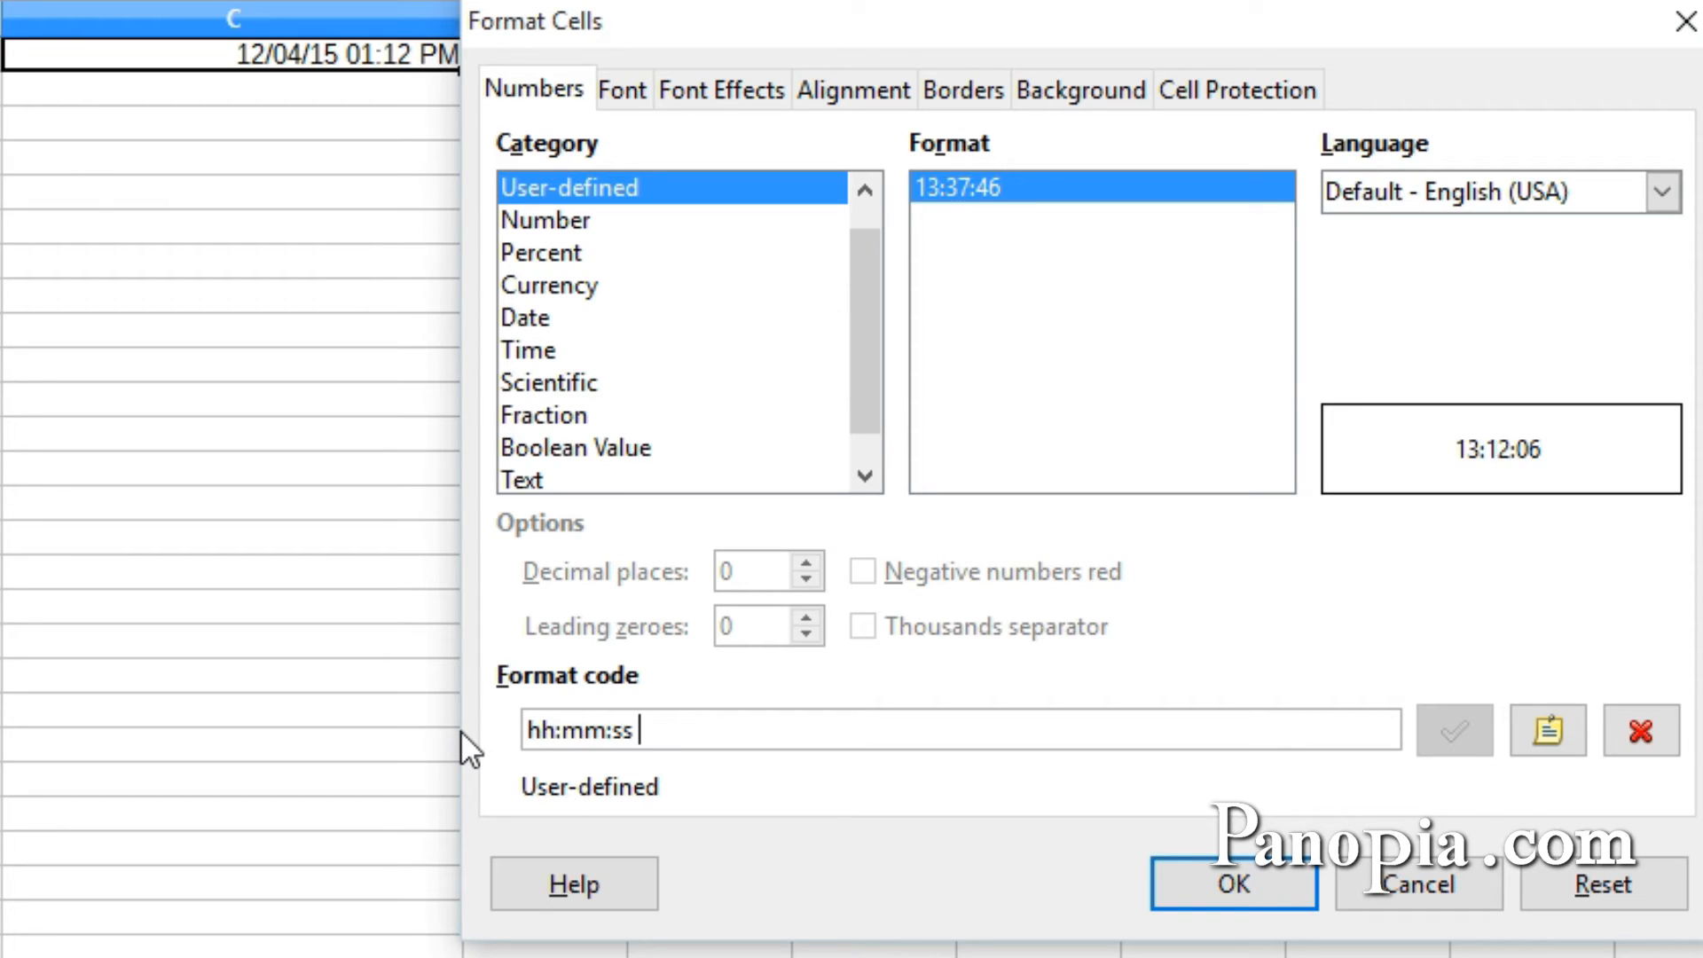
text( dddd)
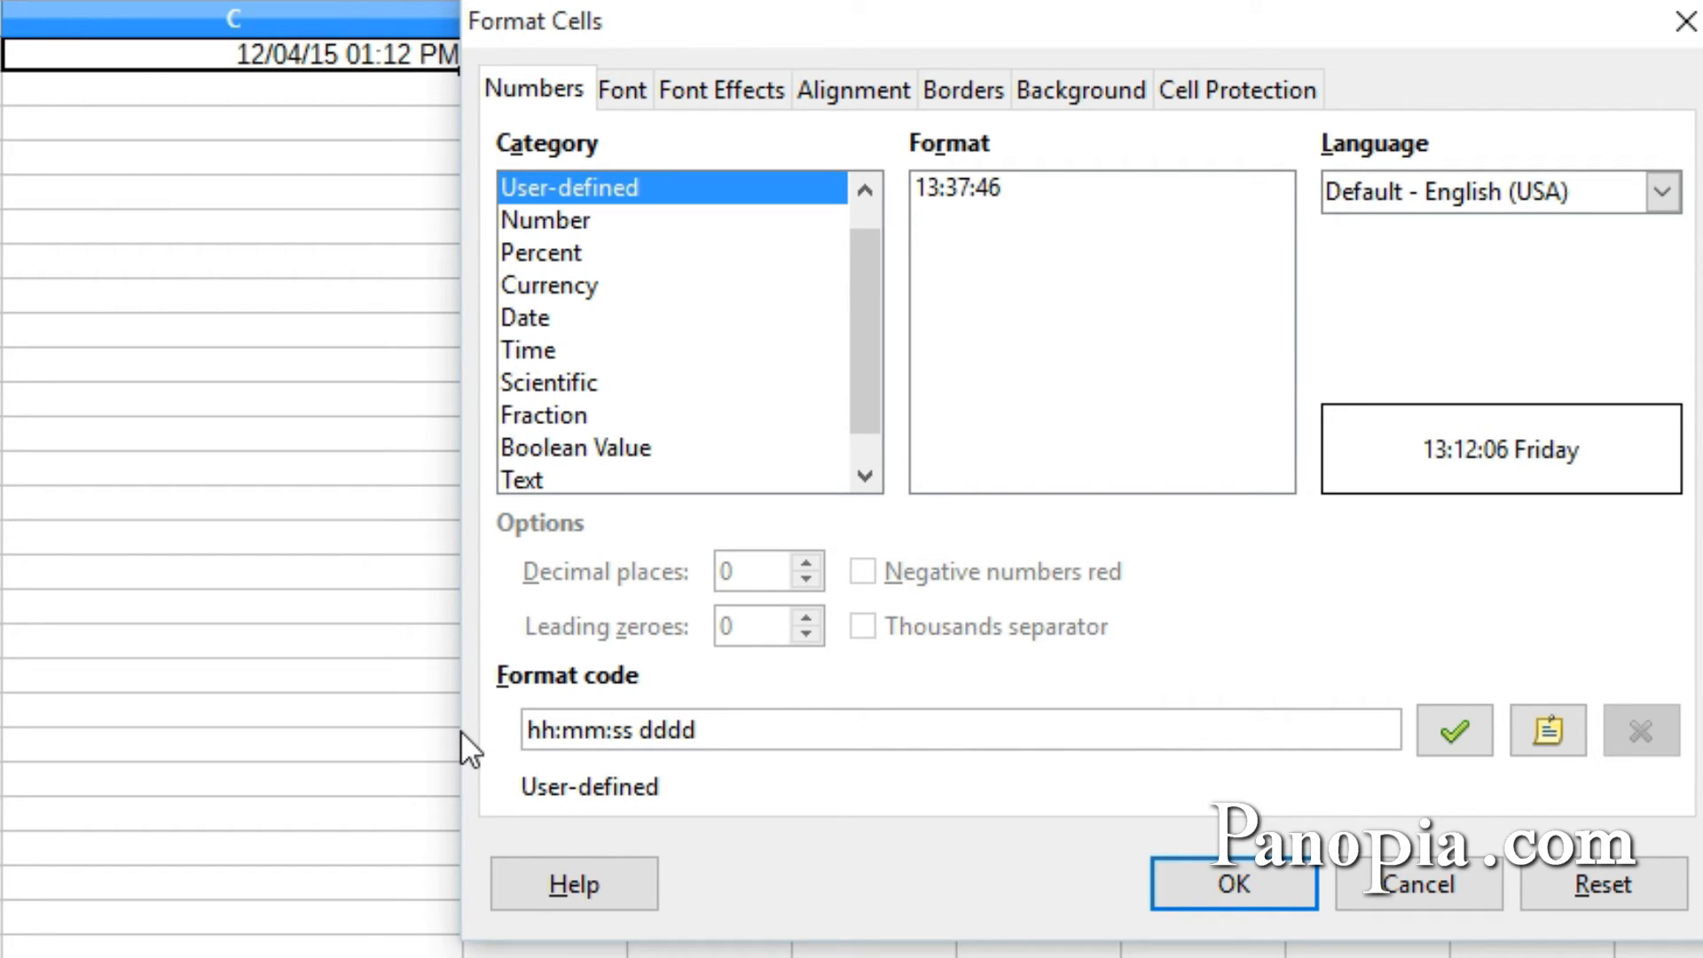
text(,)
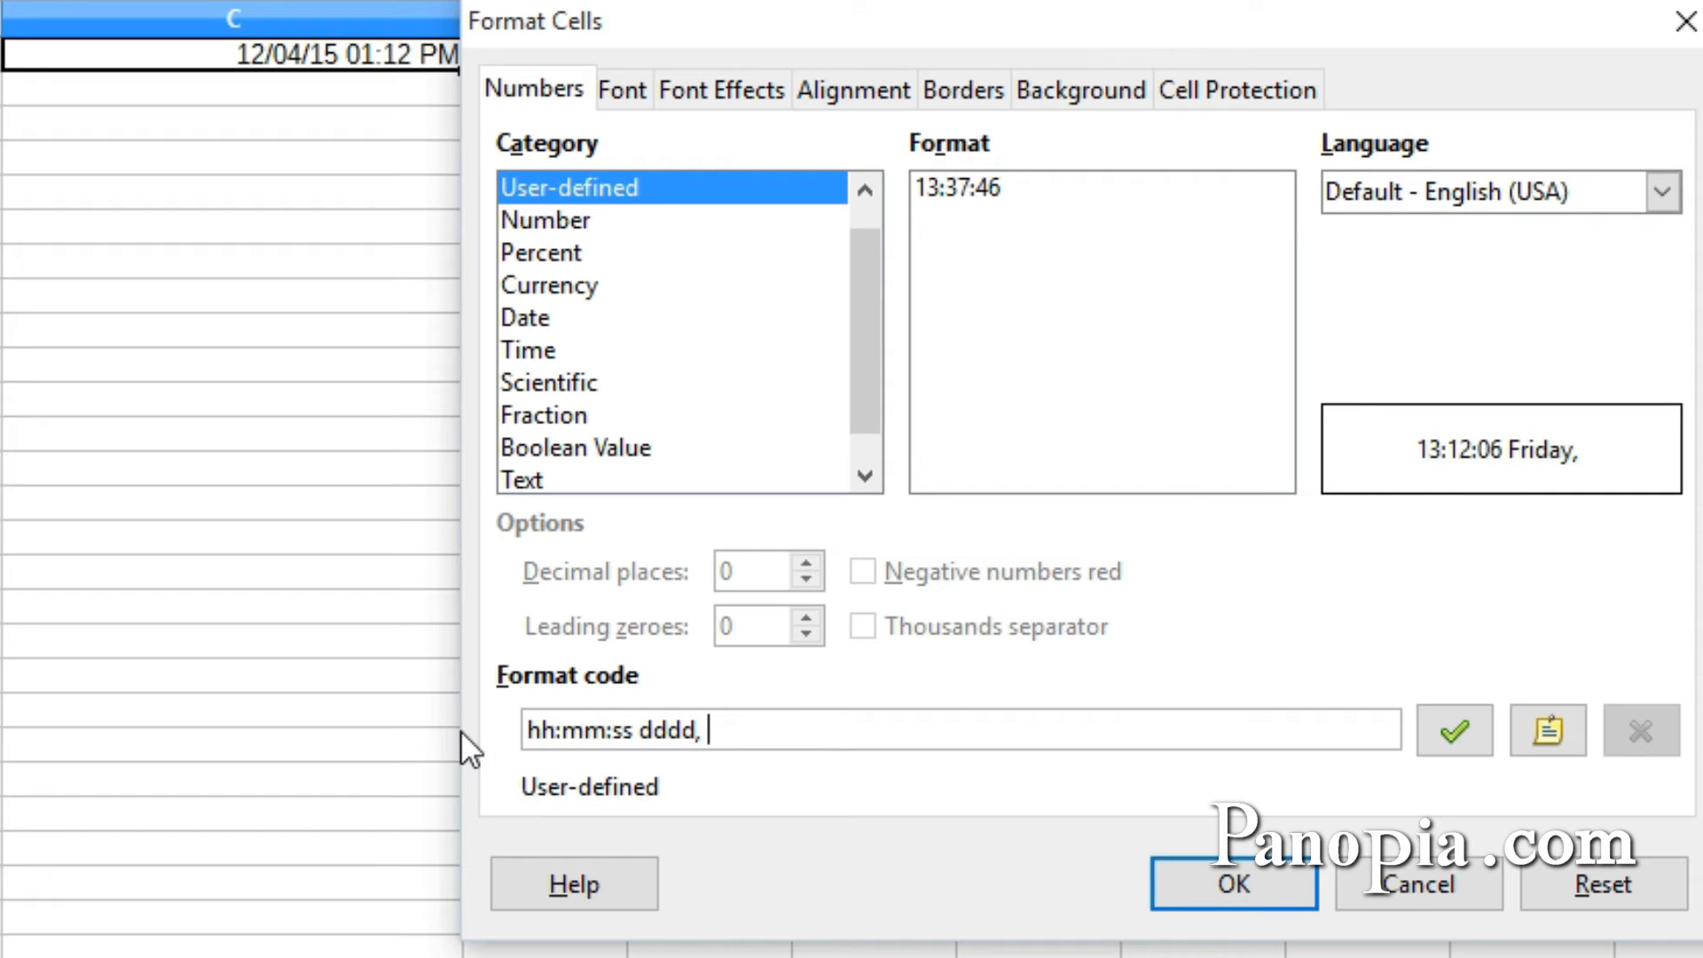
text( mmmm)
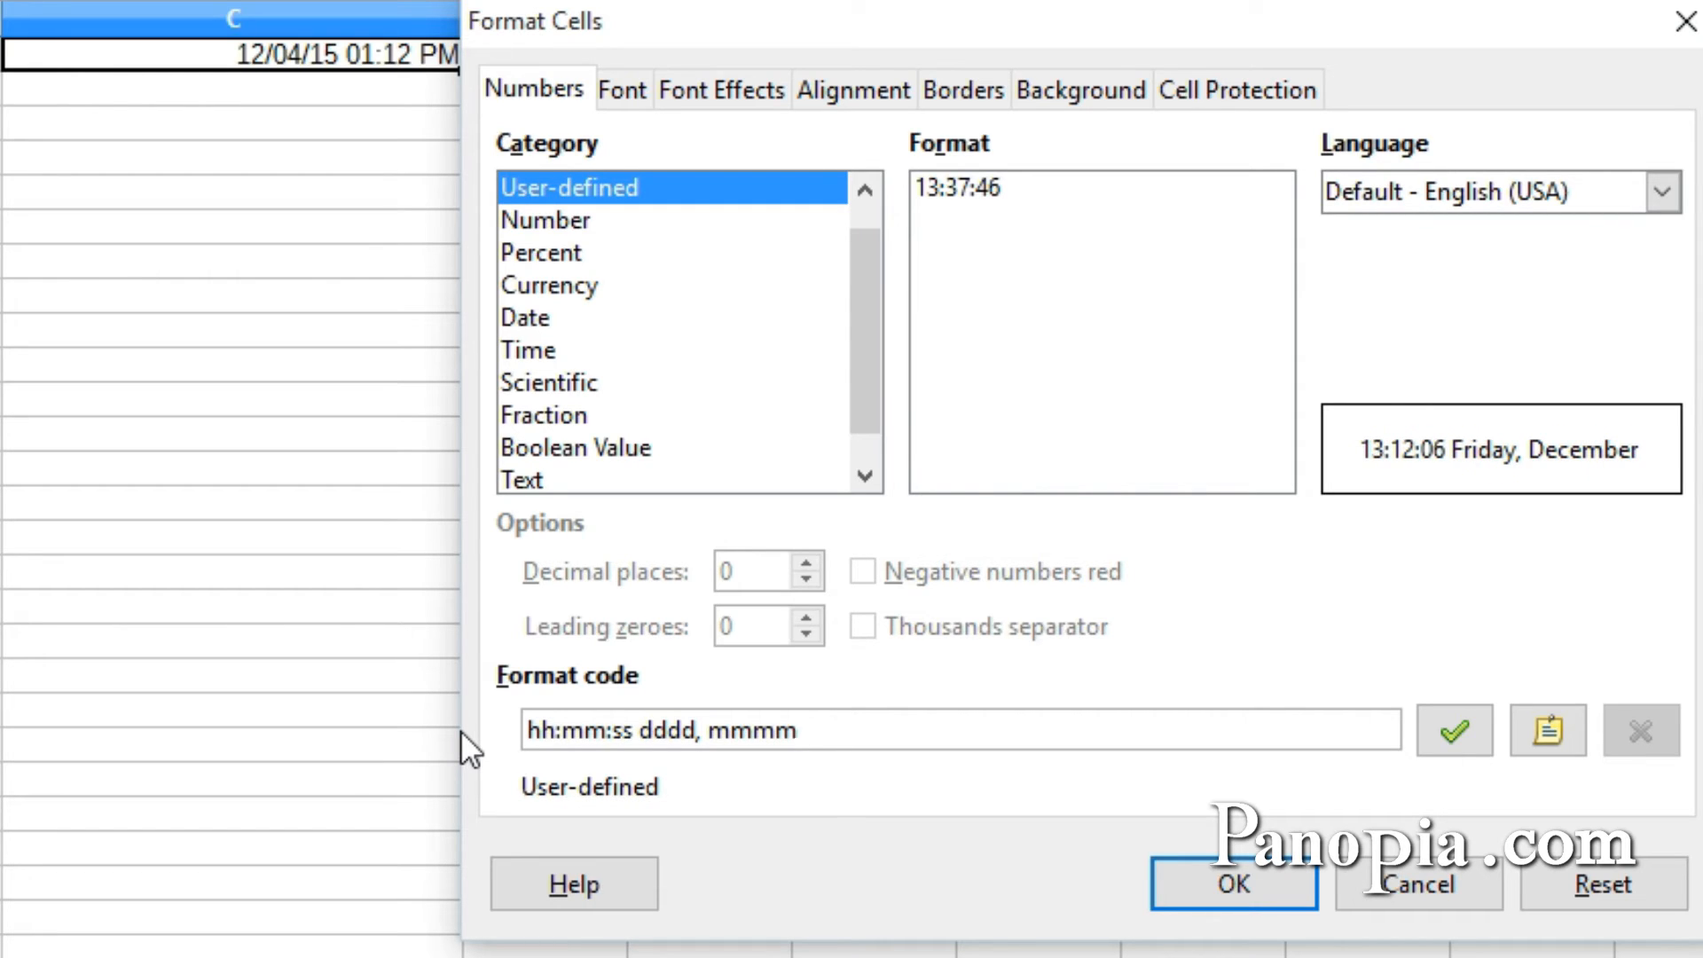
text( d)
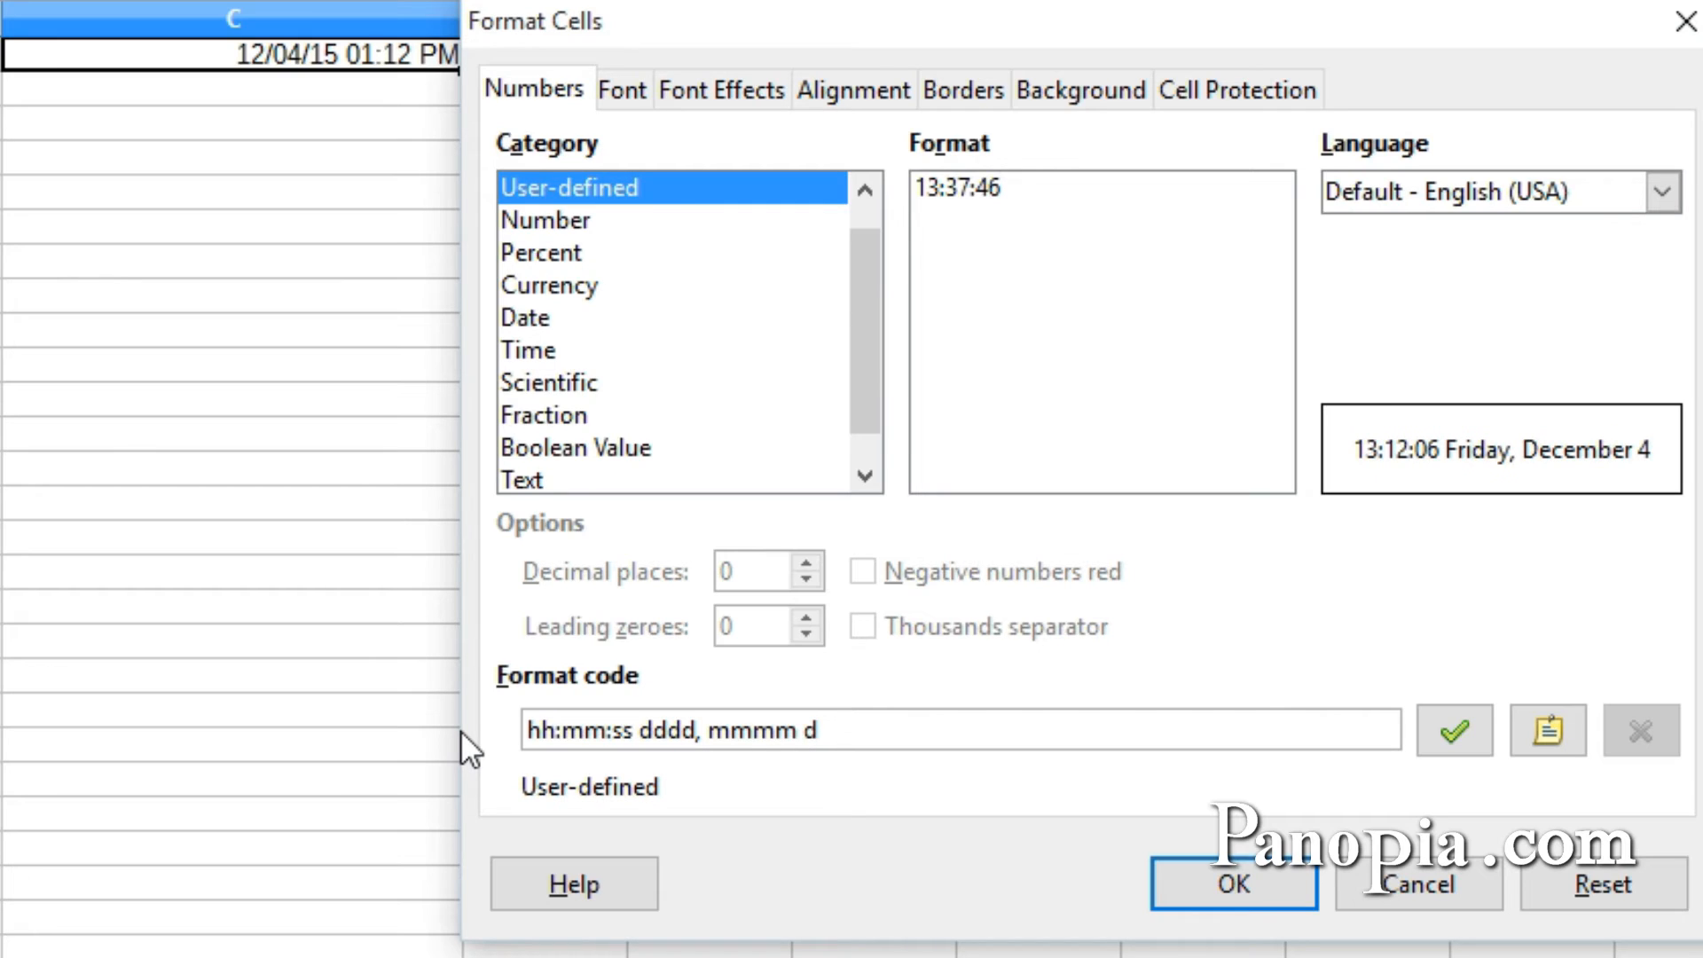
text(,)
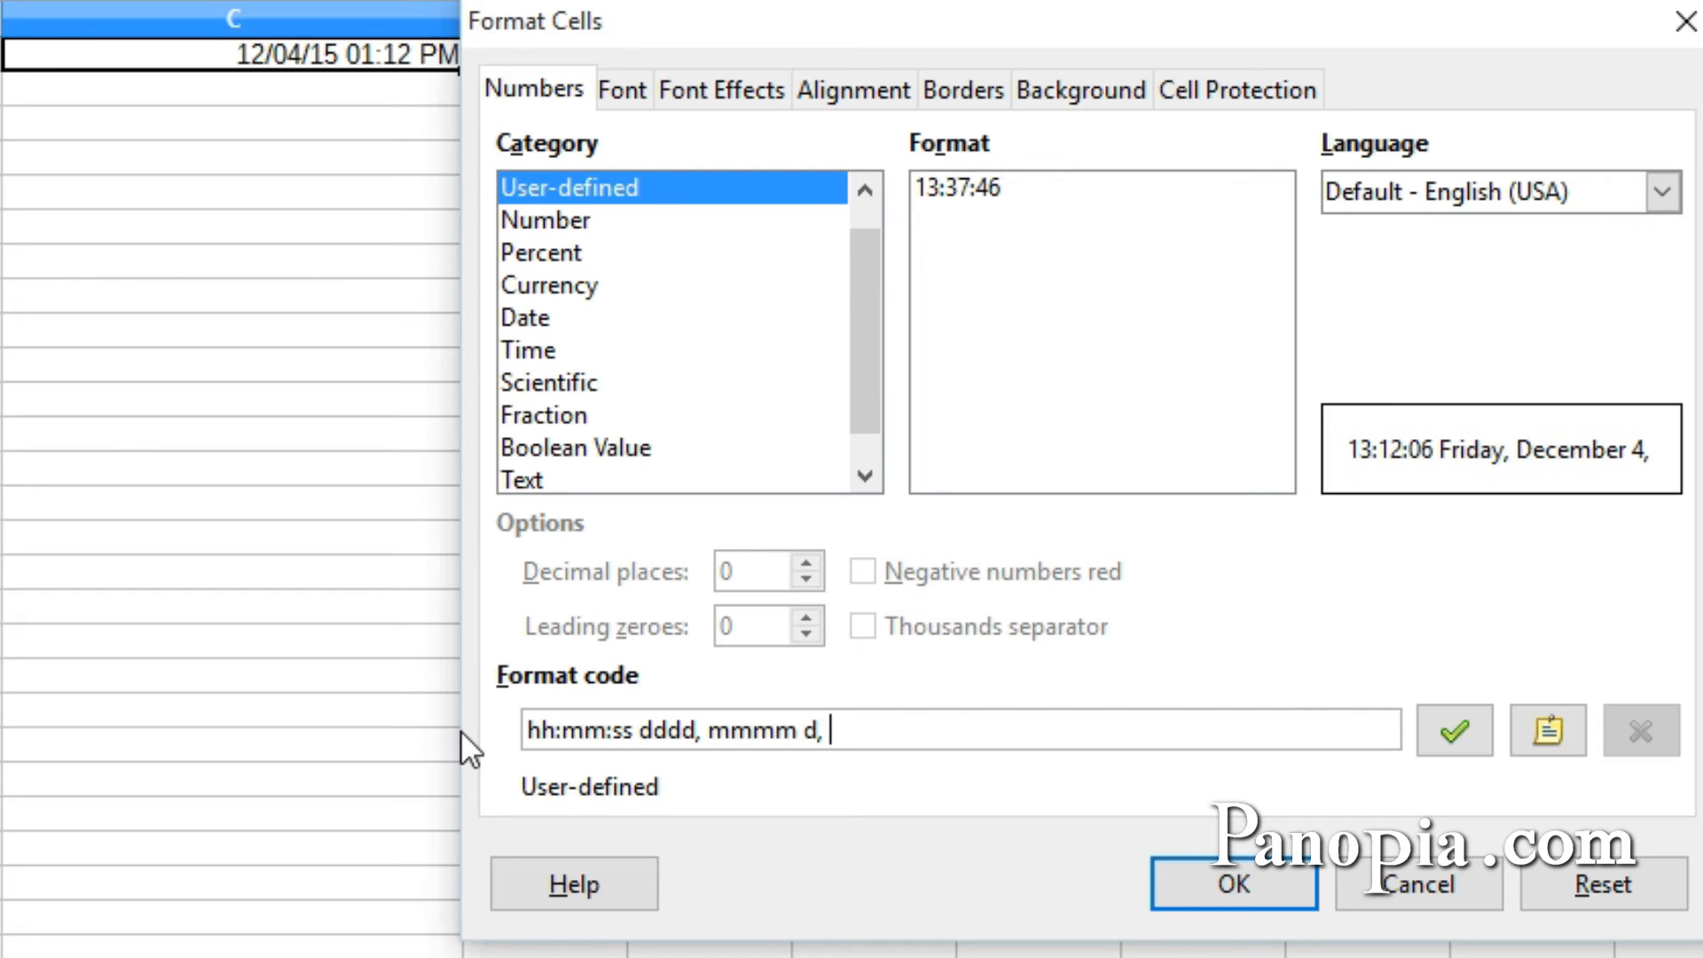
text( yyyy)
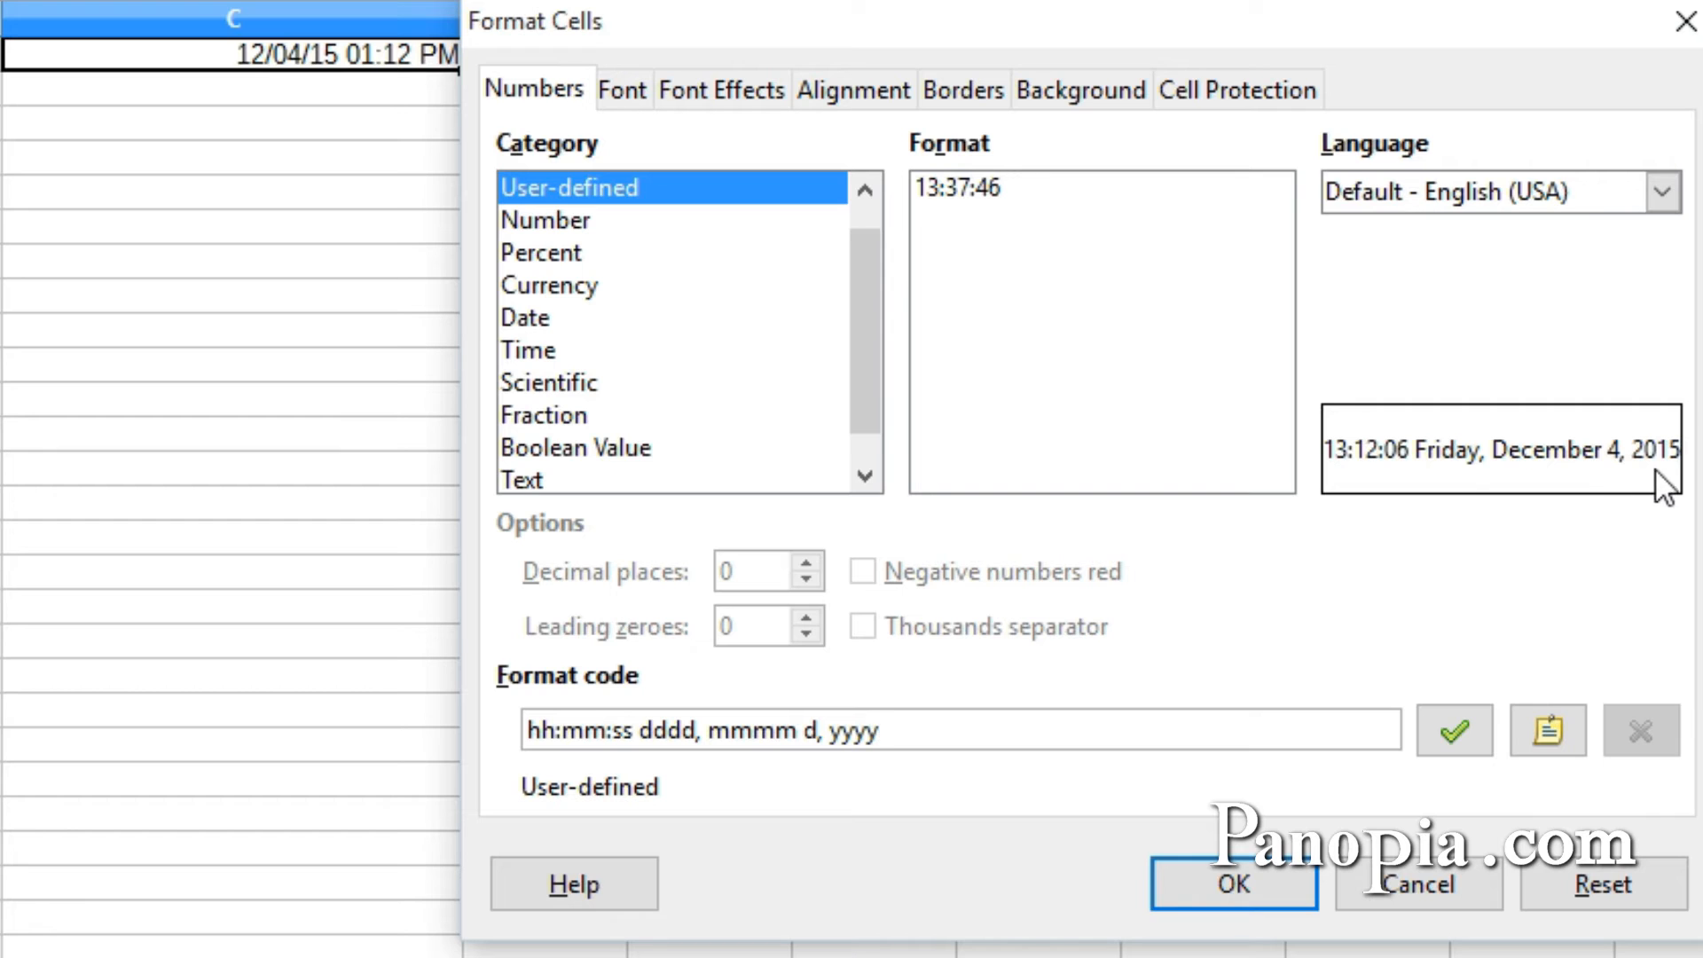
Apply C1's long date-time format, then enter =A1+A2 in A3, giving 84682.
click(1235, 890)
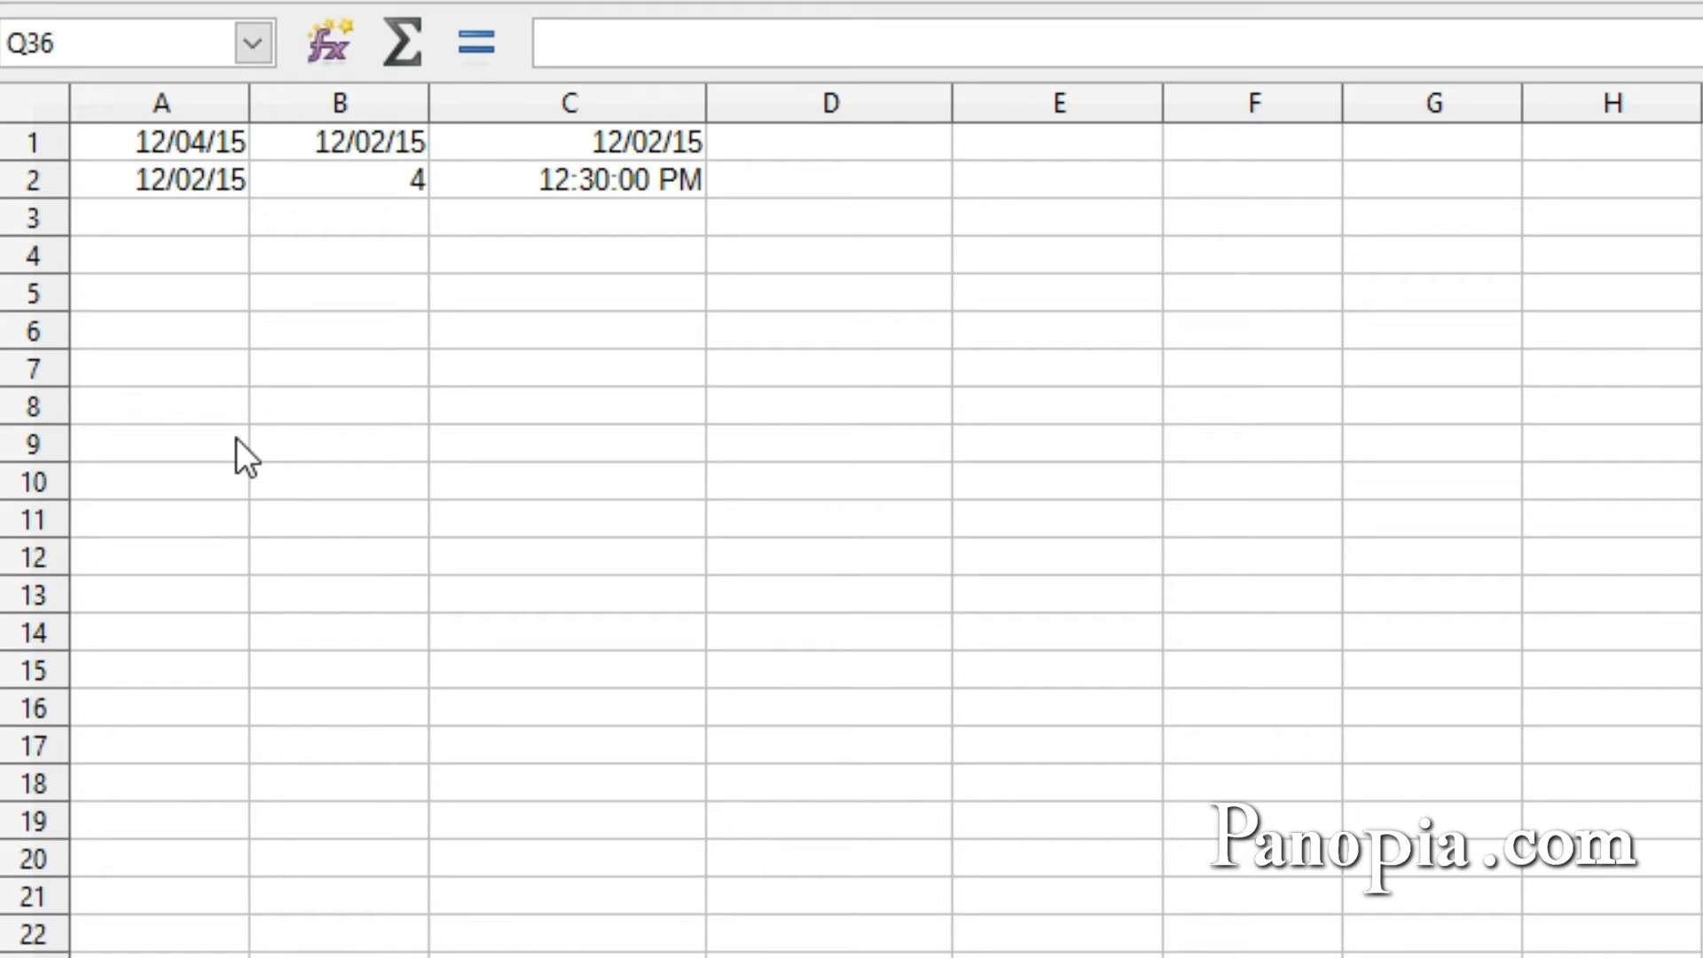
click(216, 215)
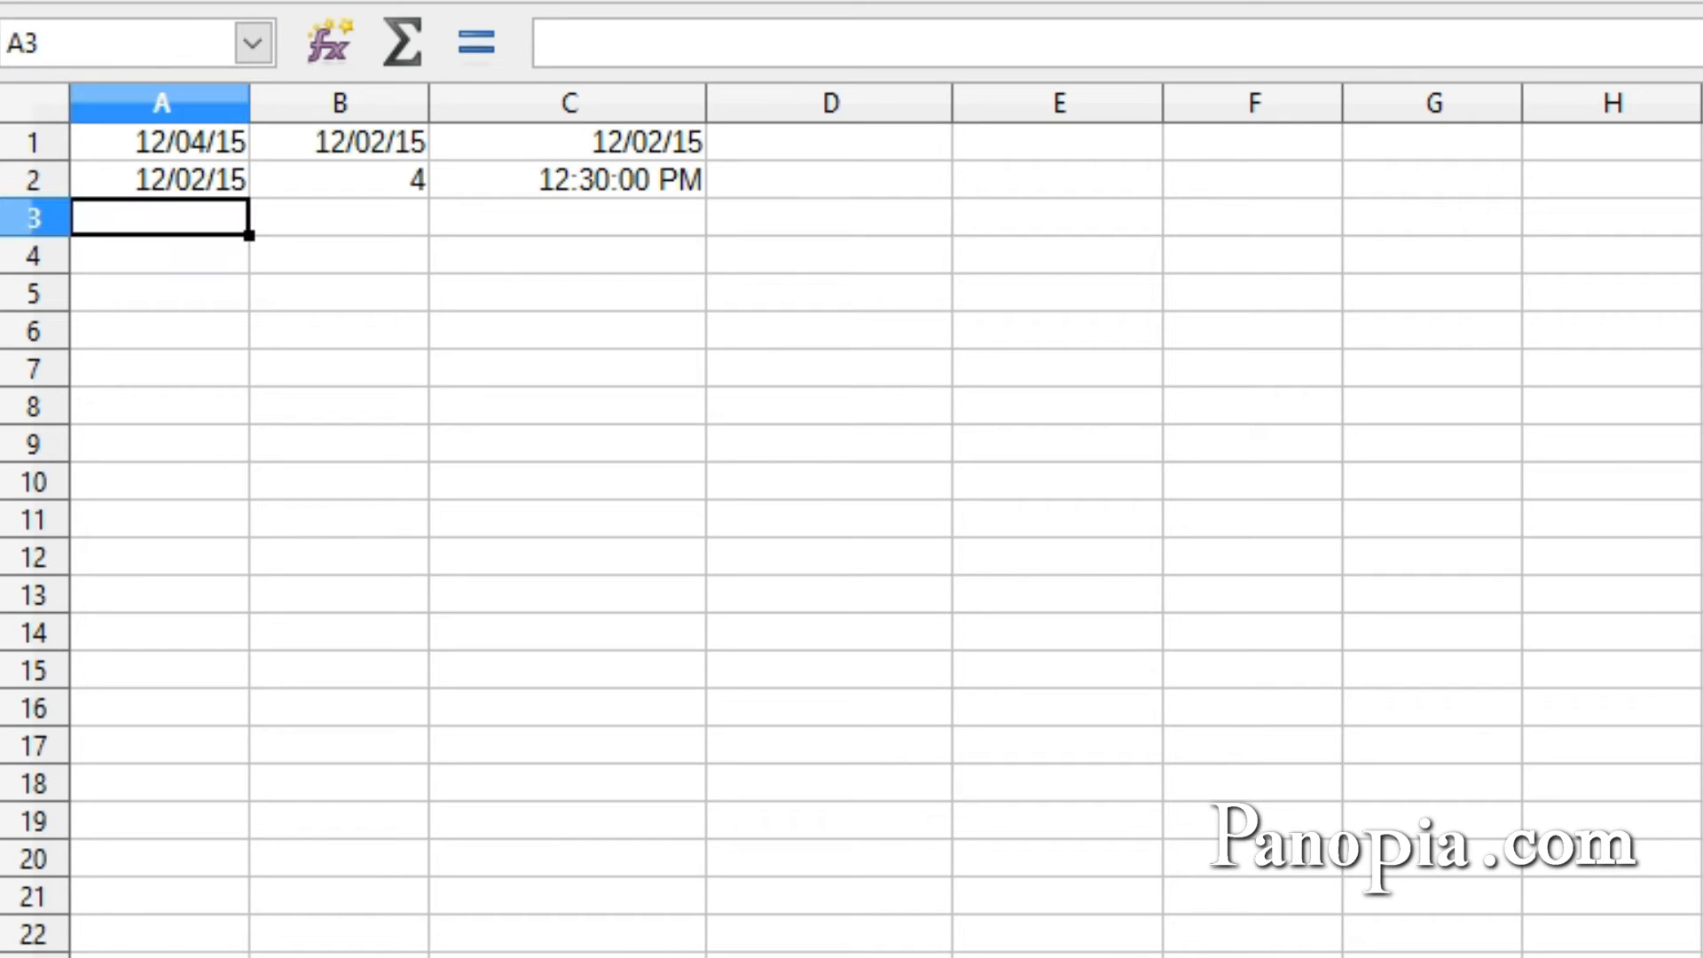
text(=)
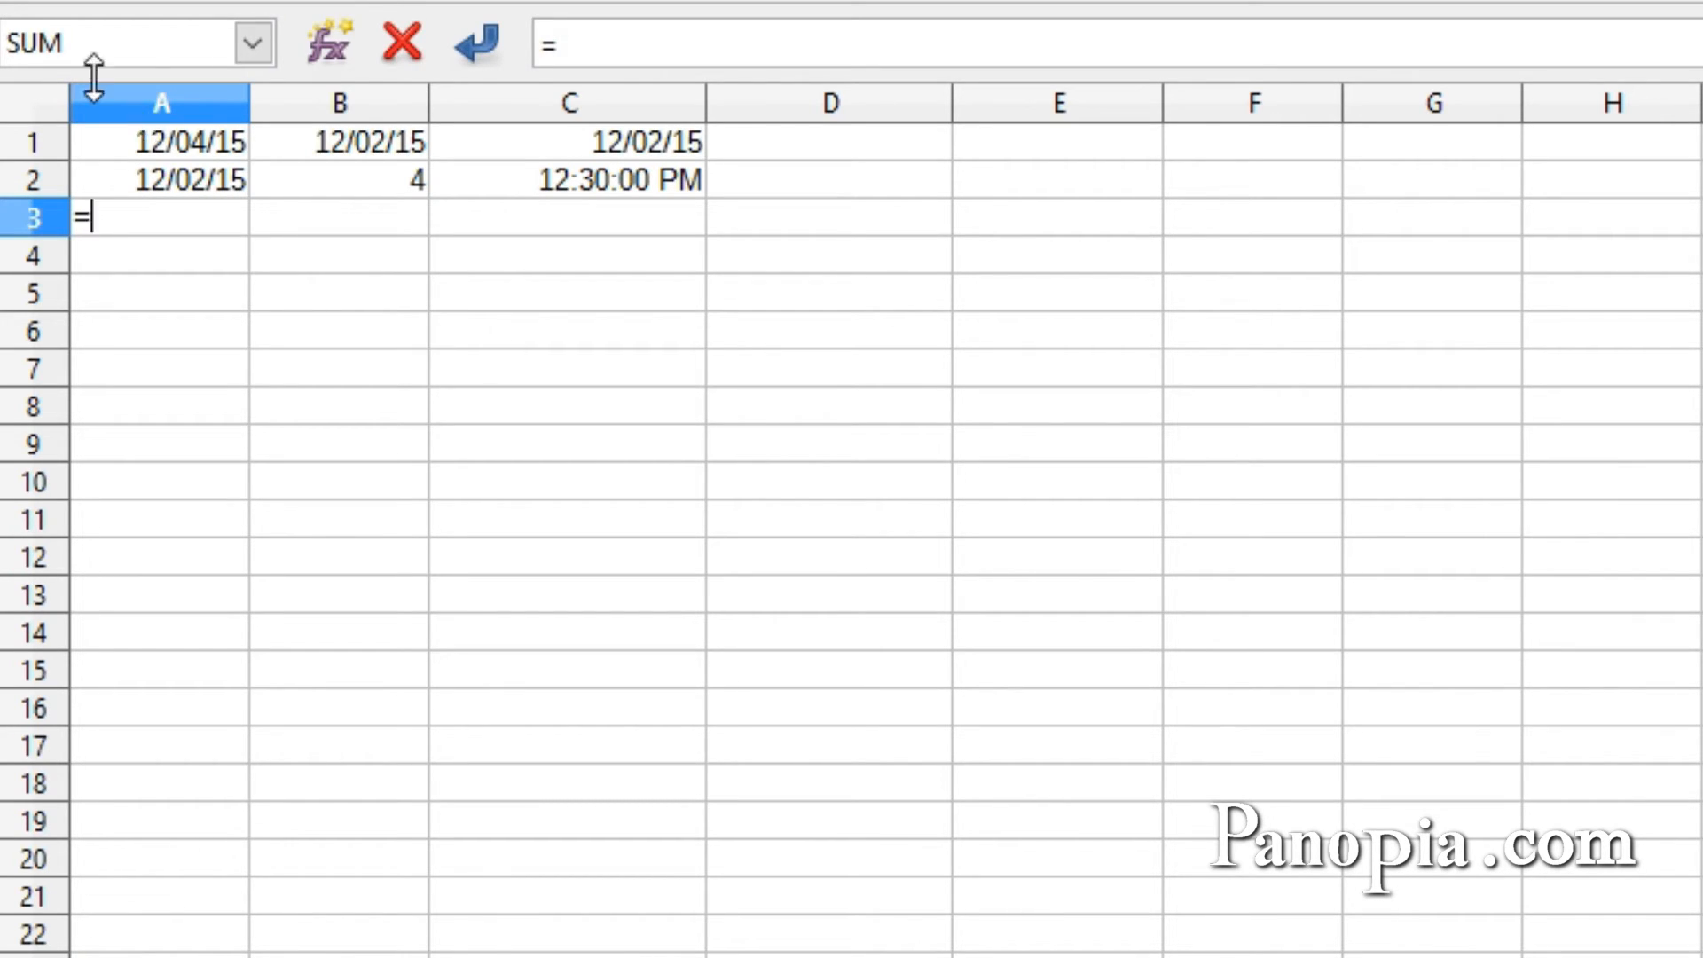
click(171, 146)
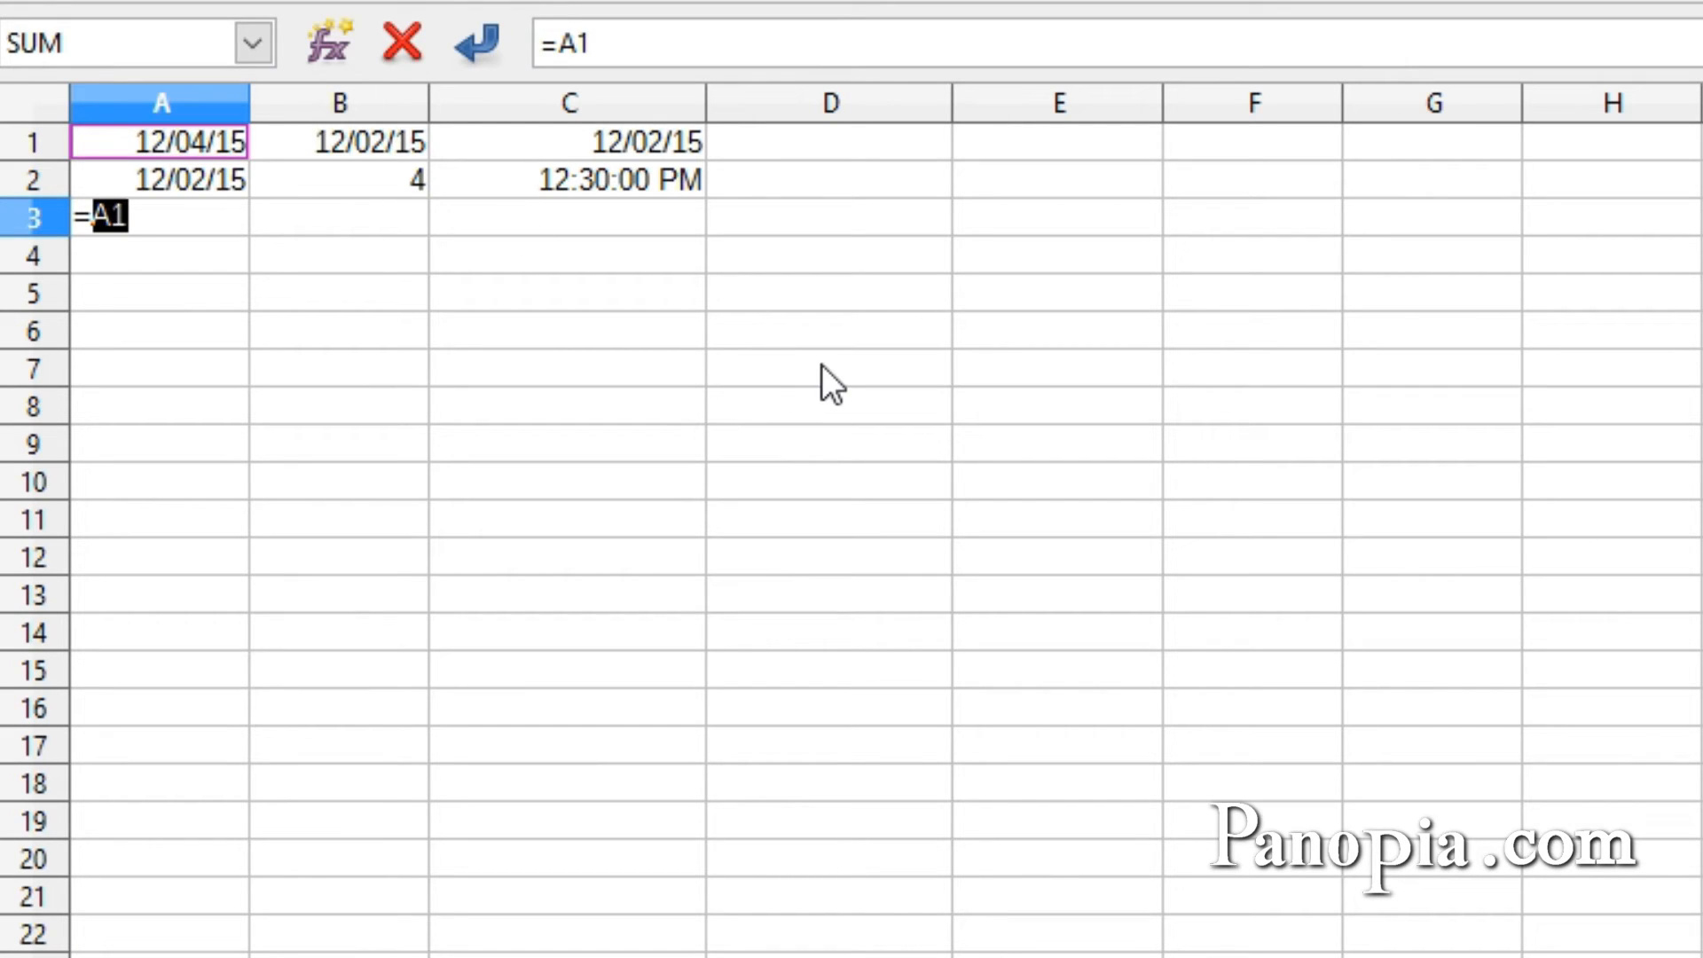
text(+)
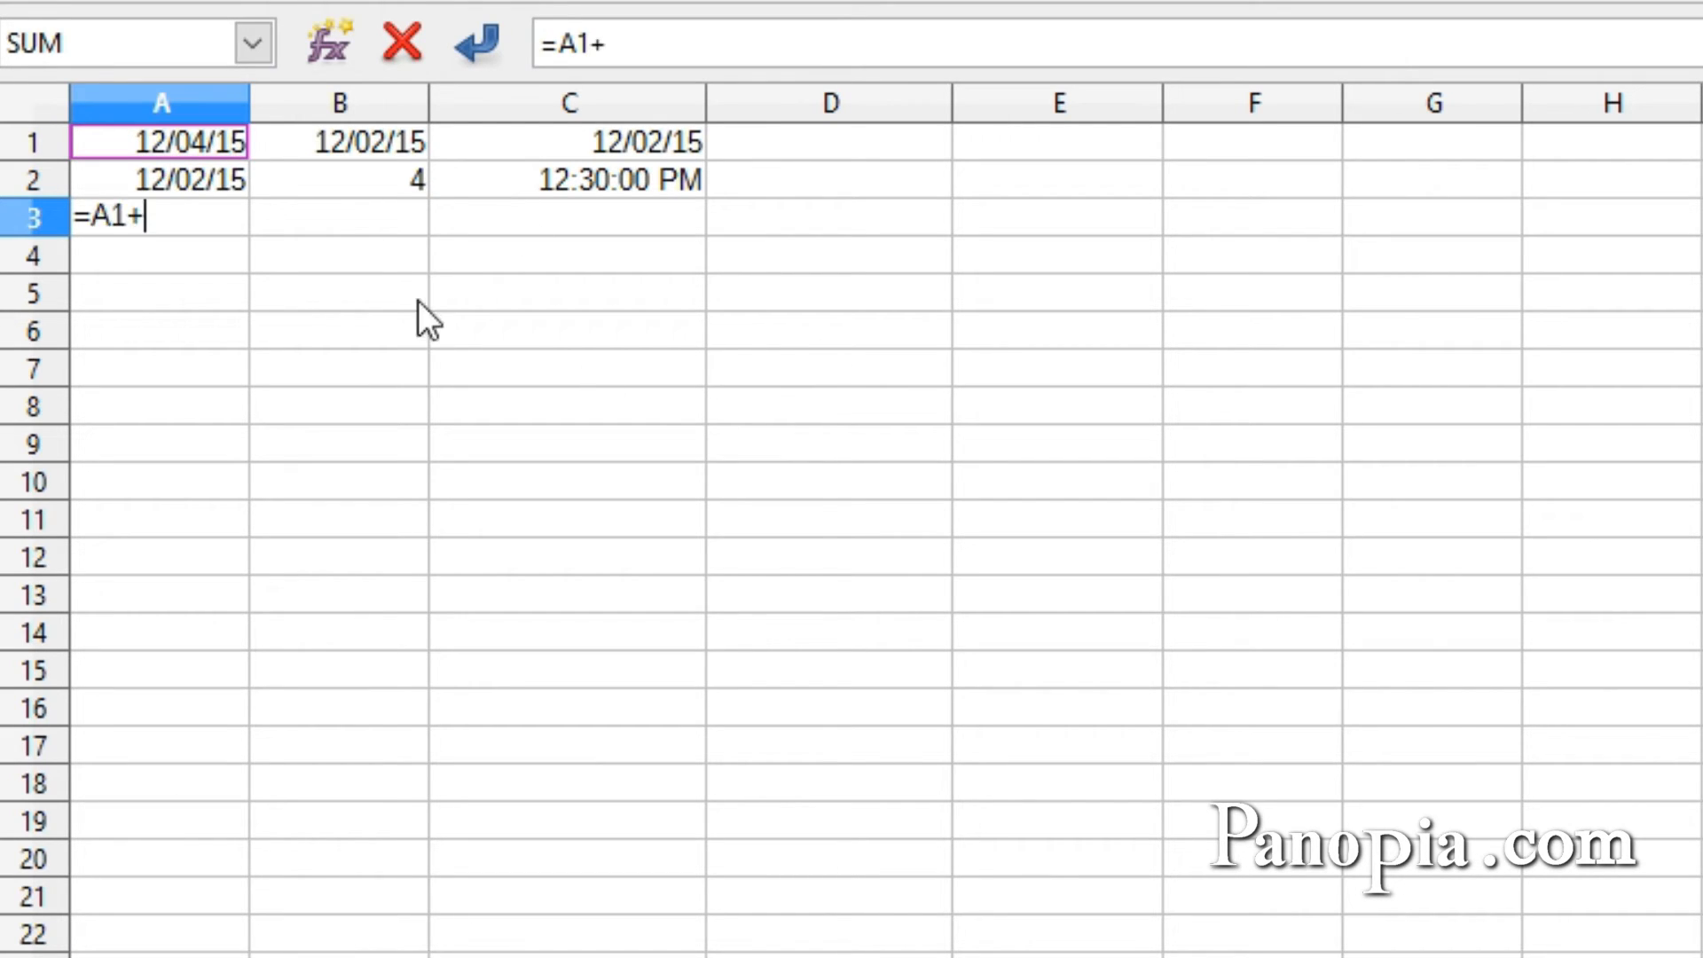
click(215, 182)
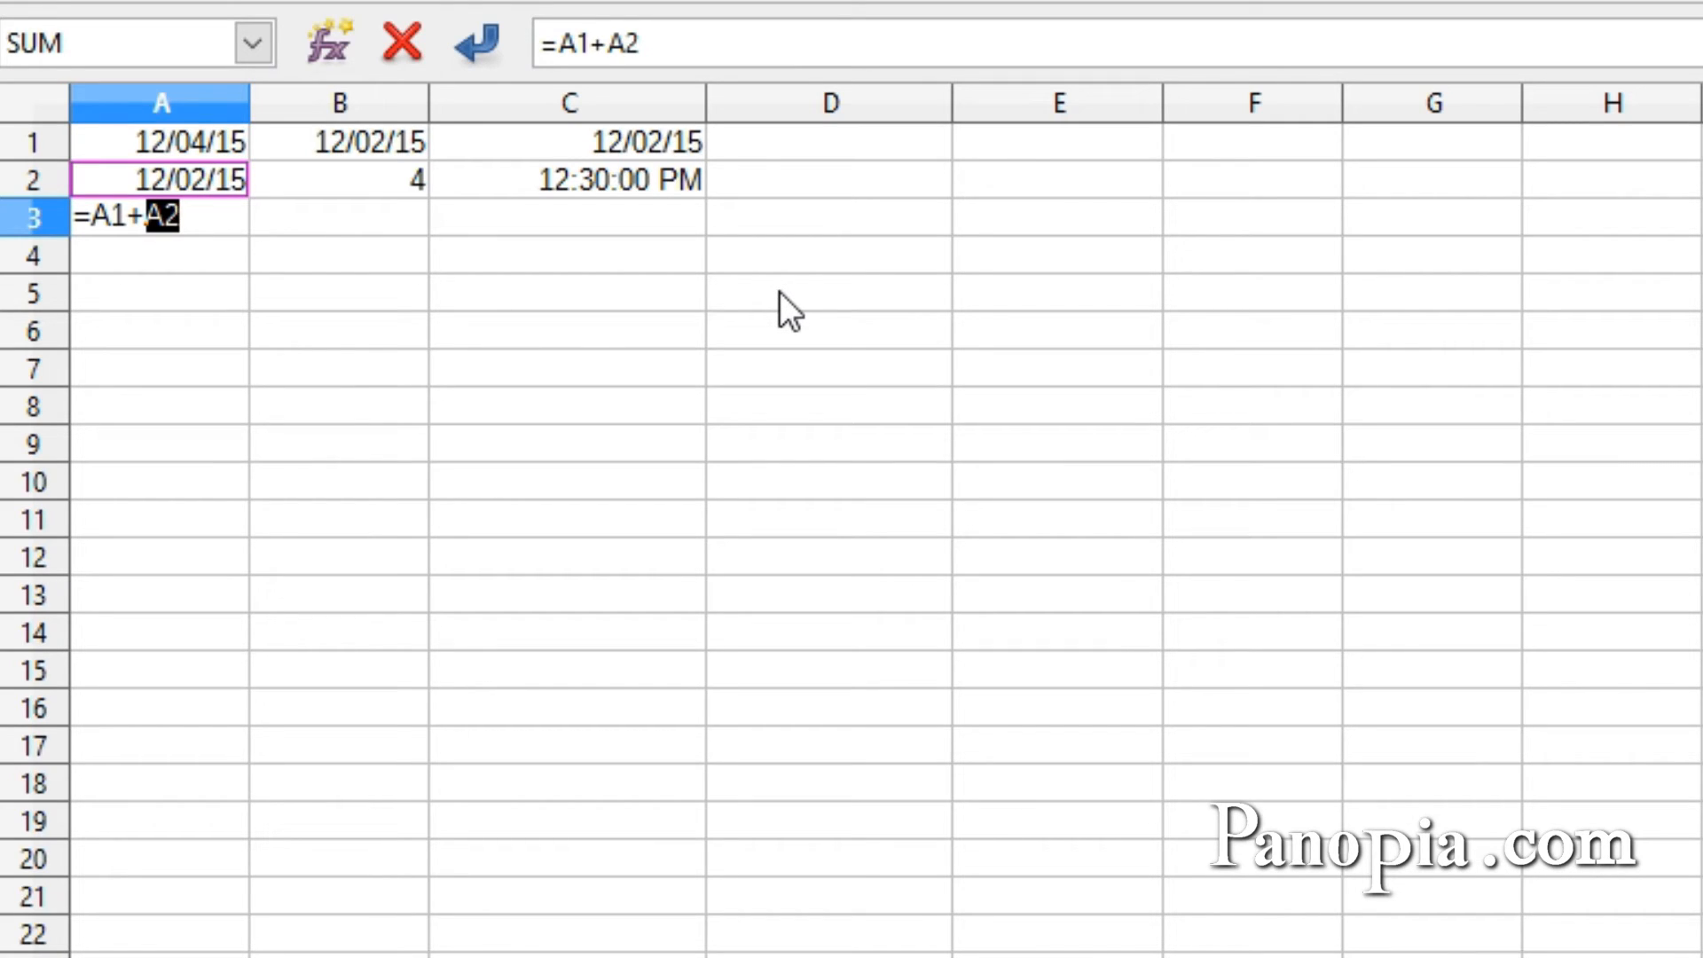
key(Return)
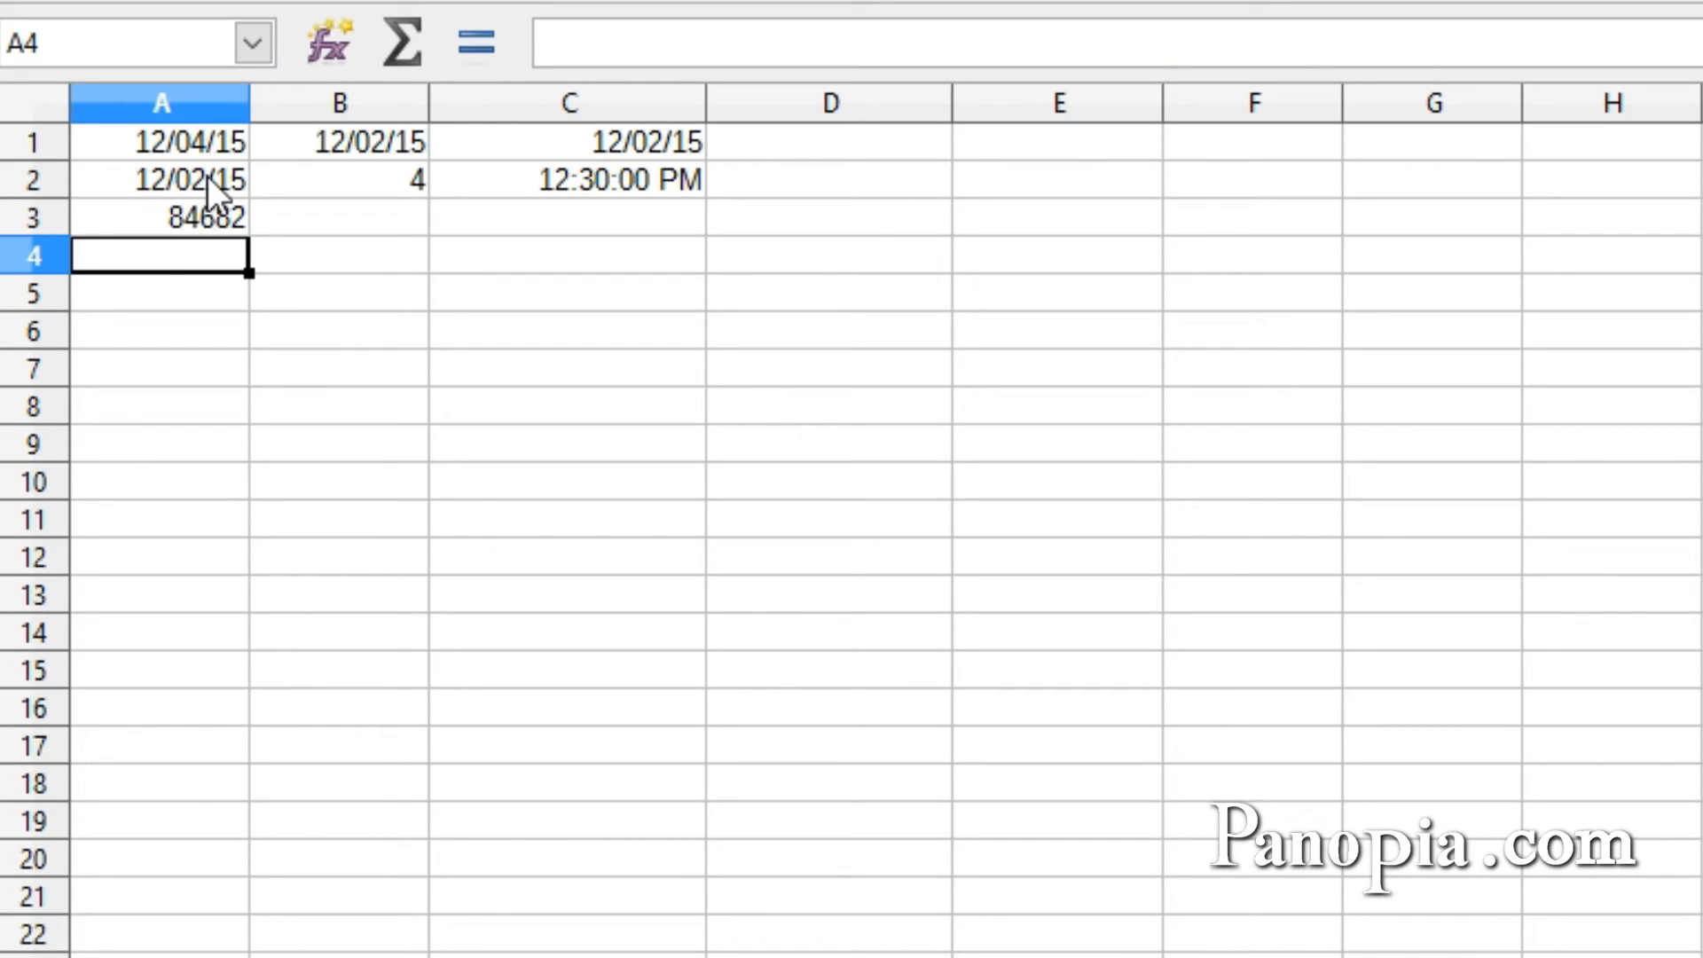
Change the A3 formula's plus sign to minus so it shows the 2-day gap between the dates.
double_click(218, 215)
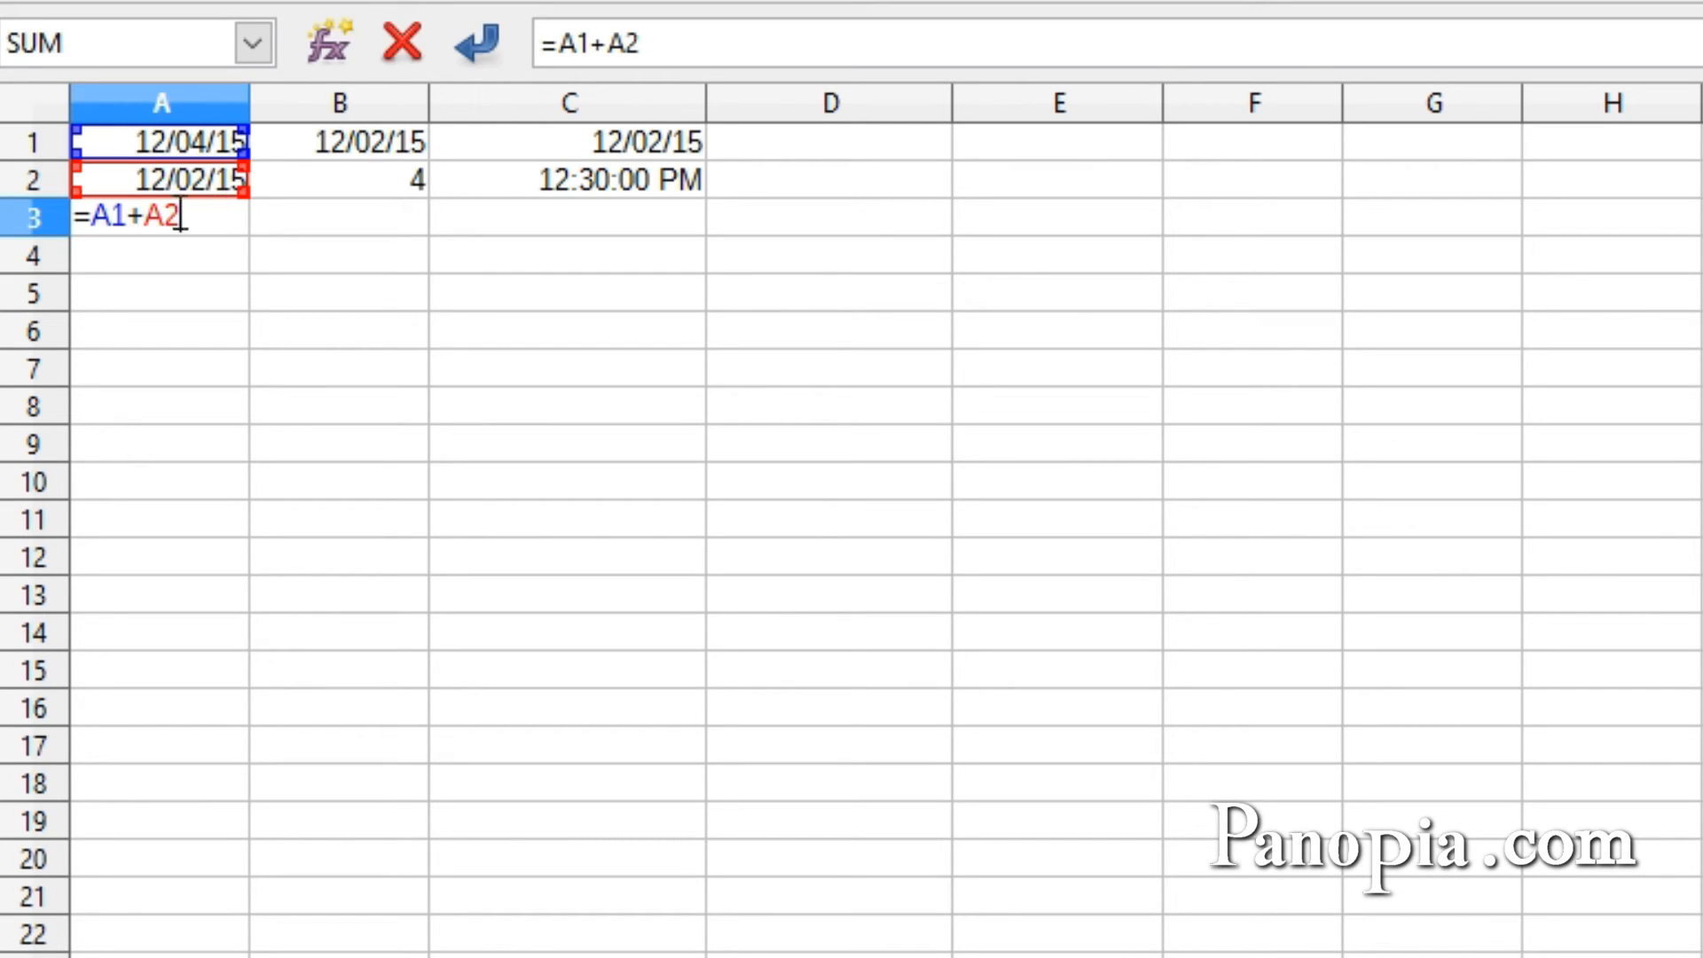
double_click(132, 217)
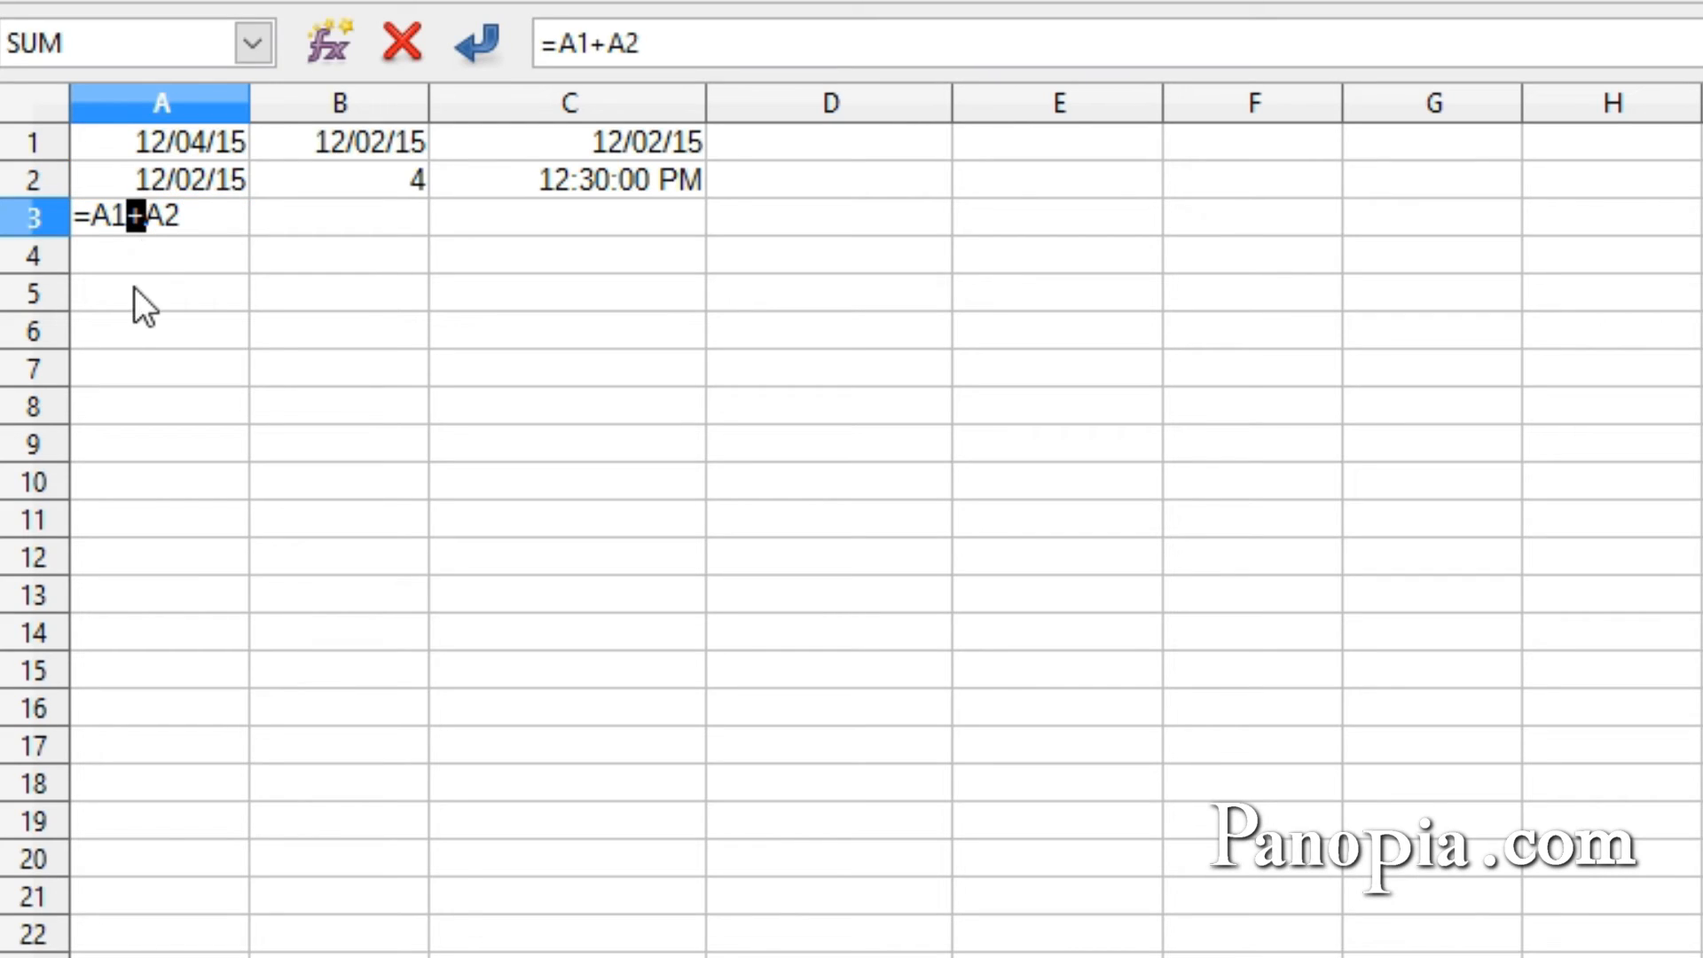
text(-)
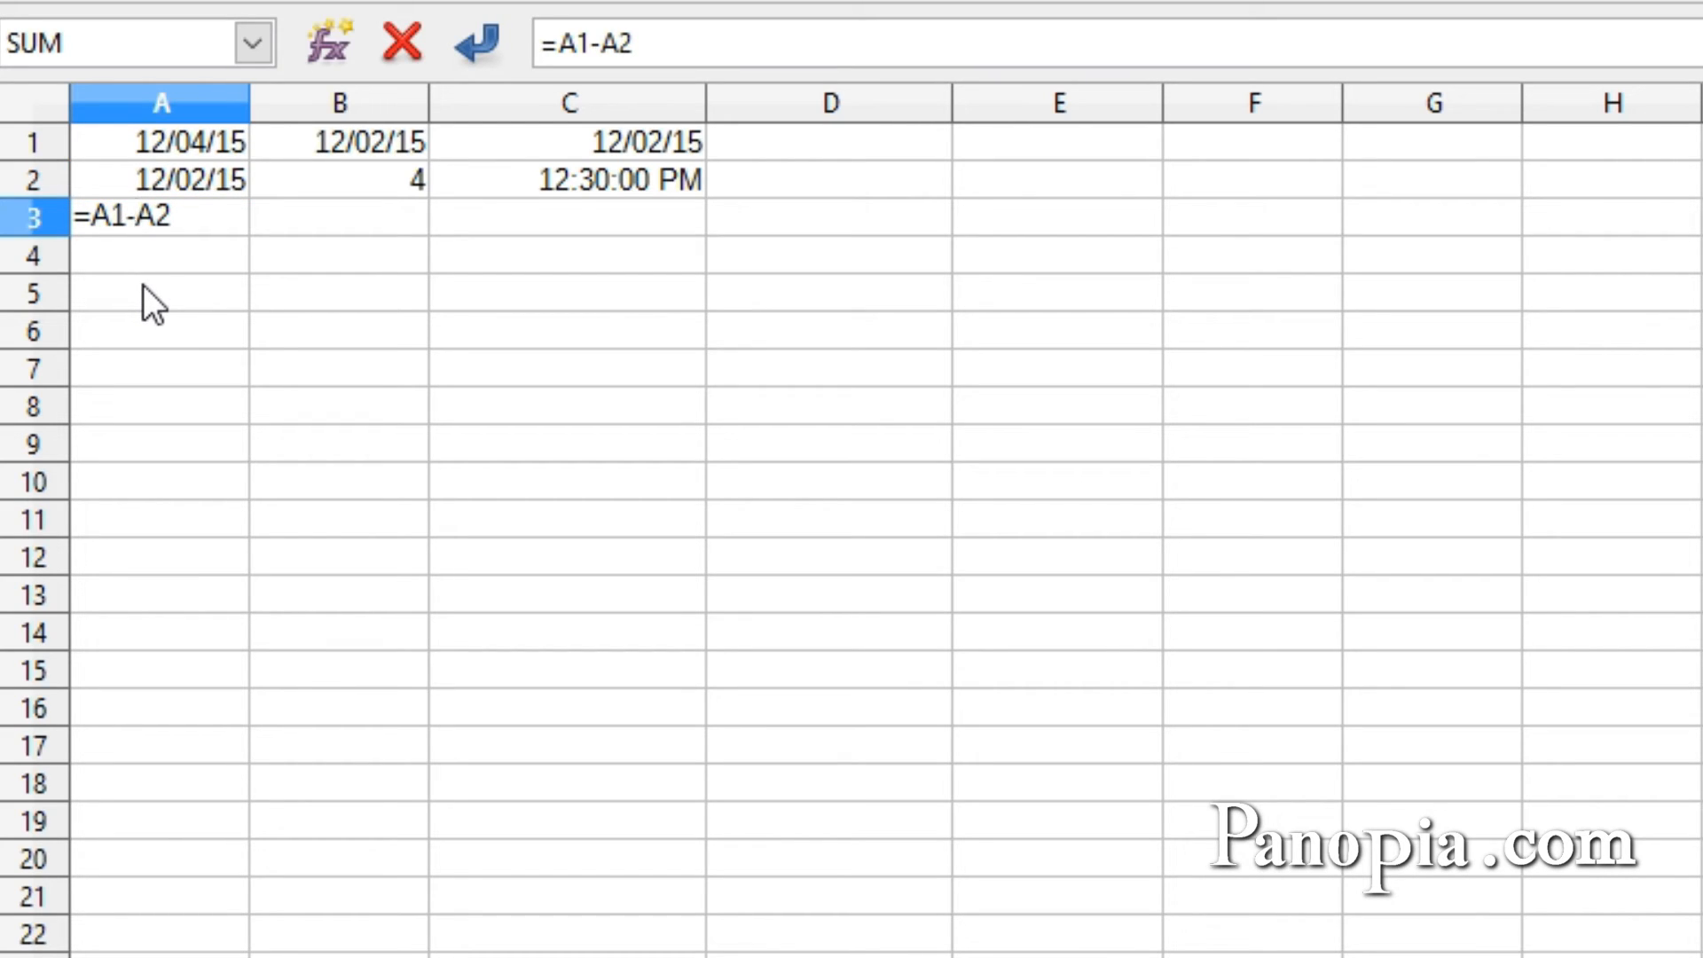
key(Return)
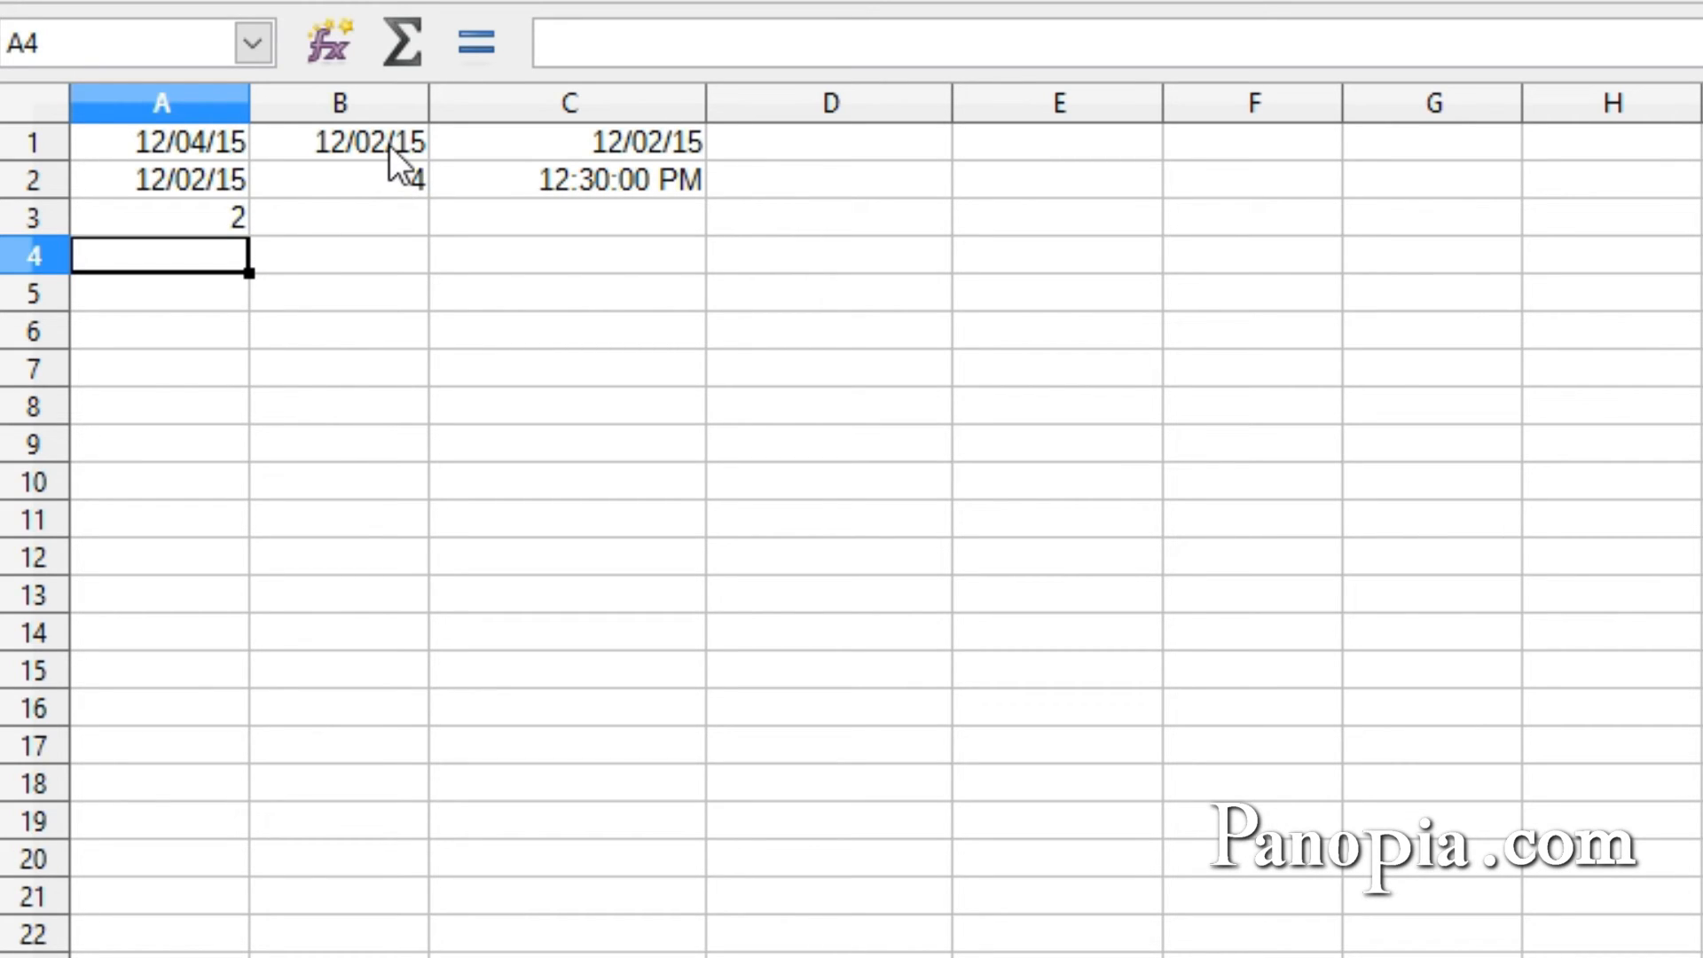
Enter =B1+B2 in B3, adding 4 days to 12/02/15 to get 12/06/15.
double_click(391, 221)
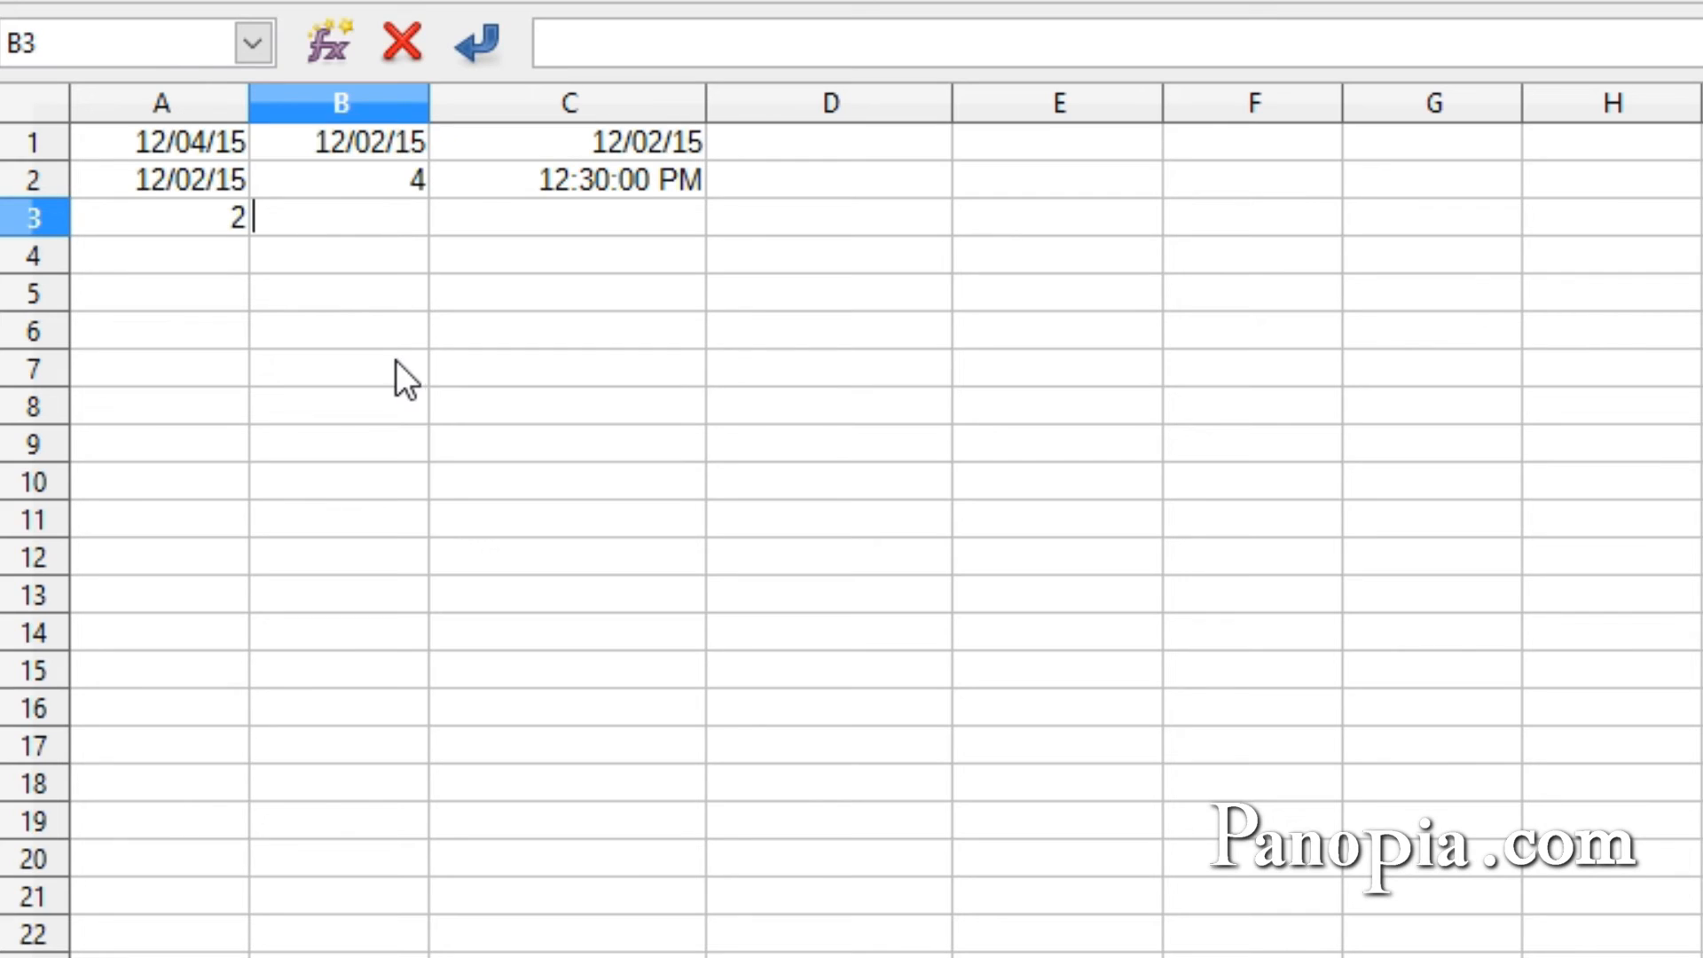
text(=)
click(356, 144)
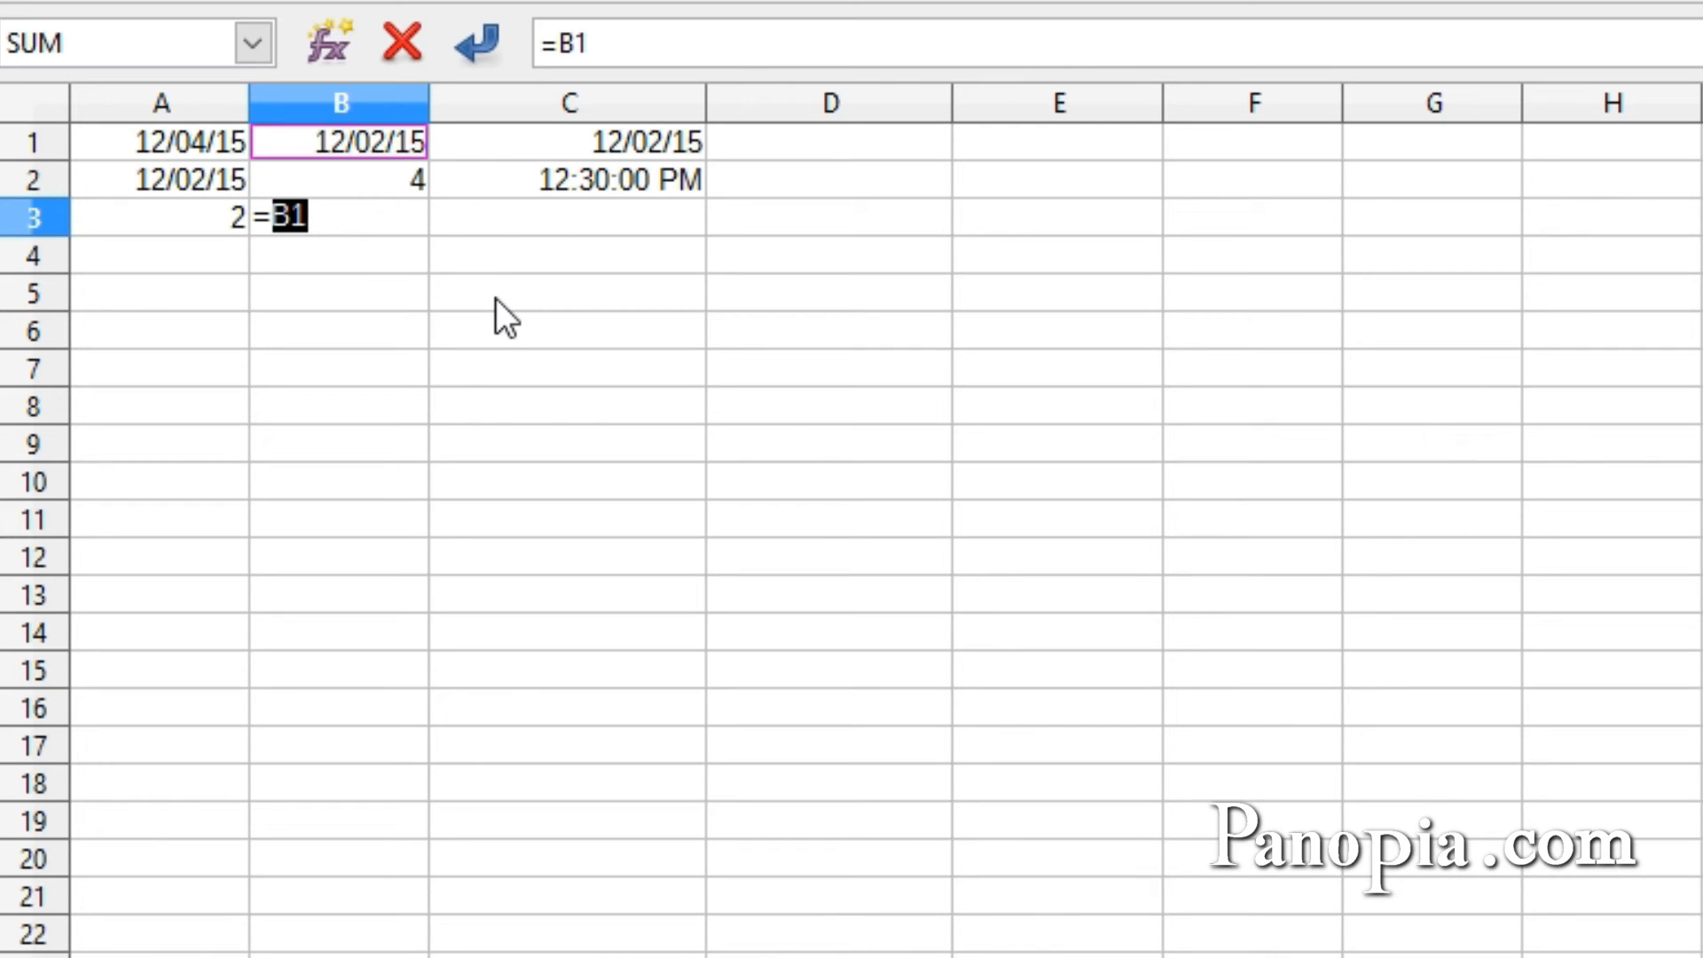
text(+)
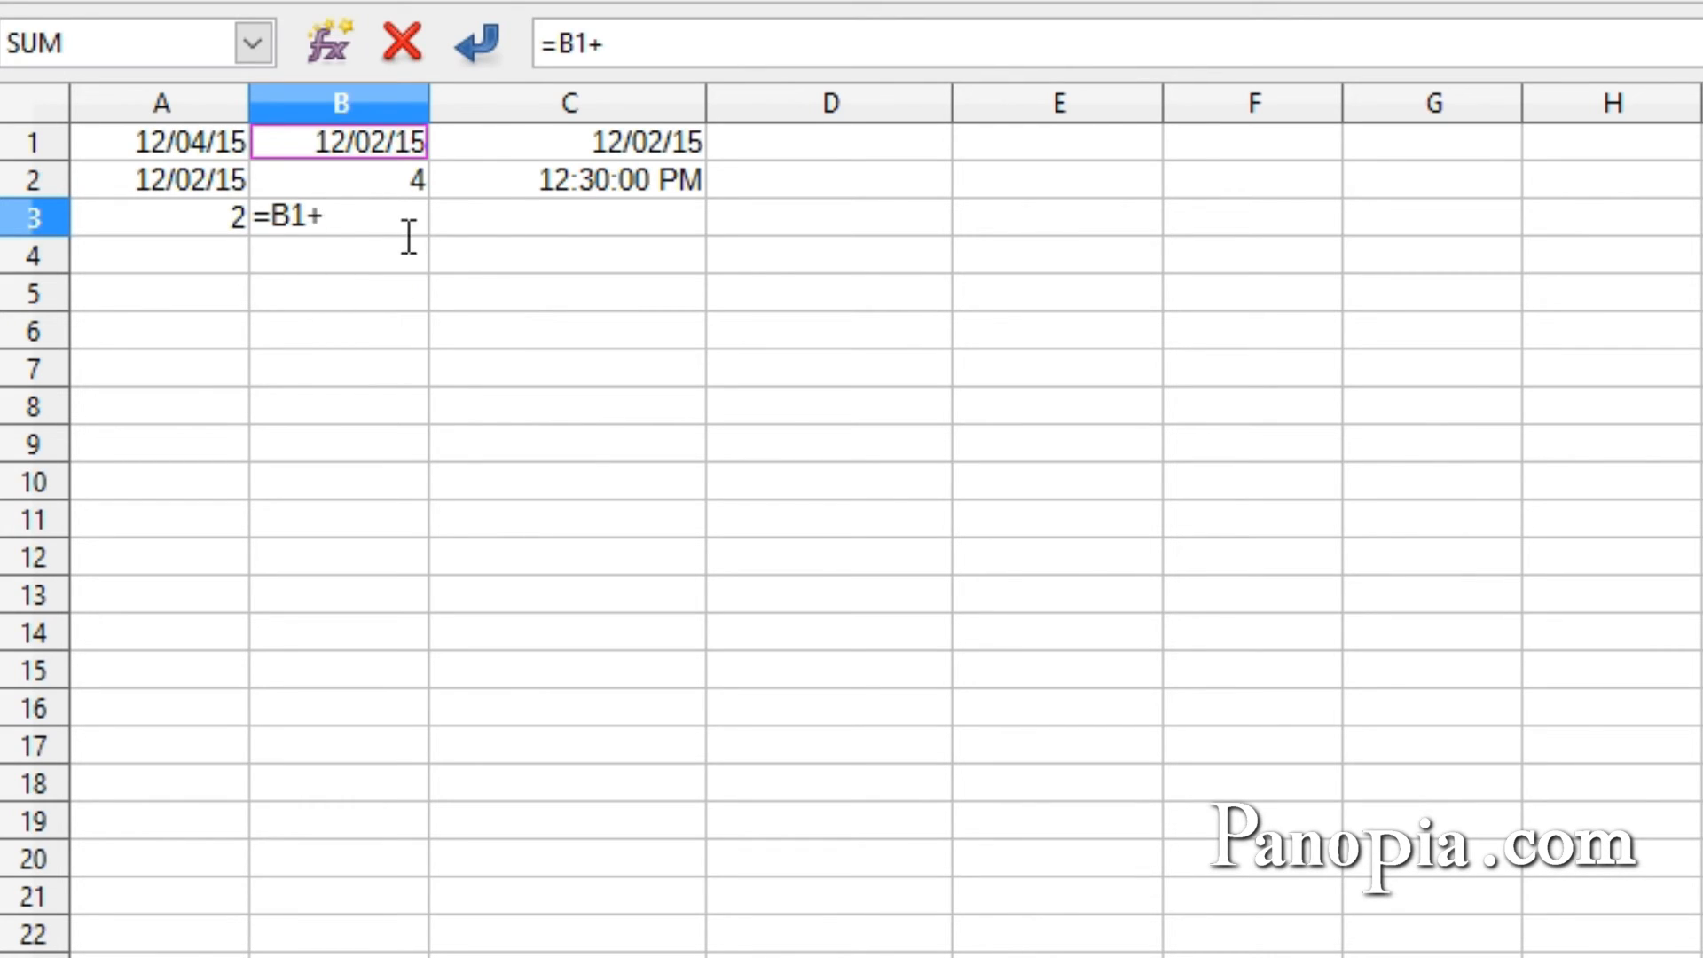
click(395, 174)
key(Tab)
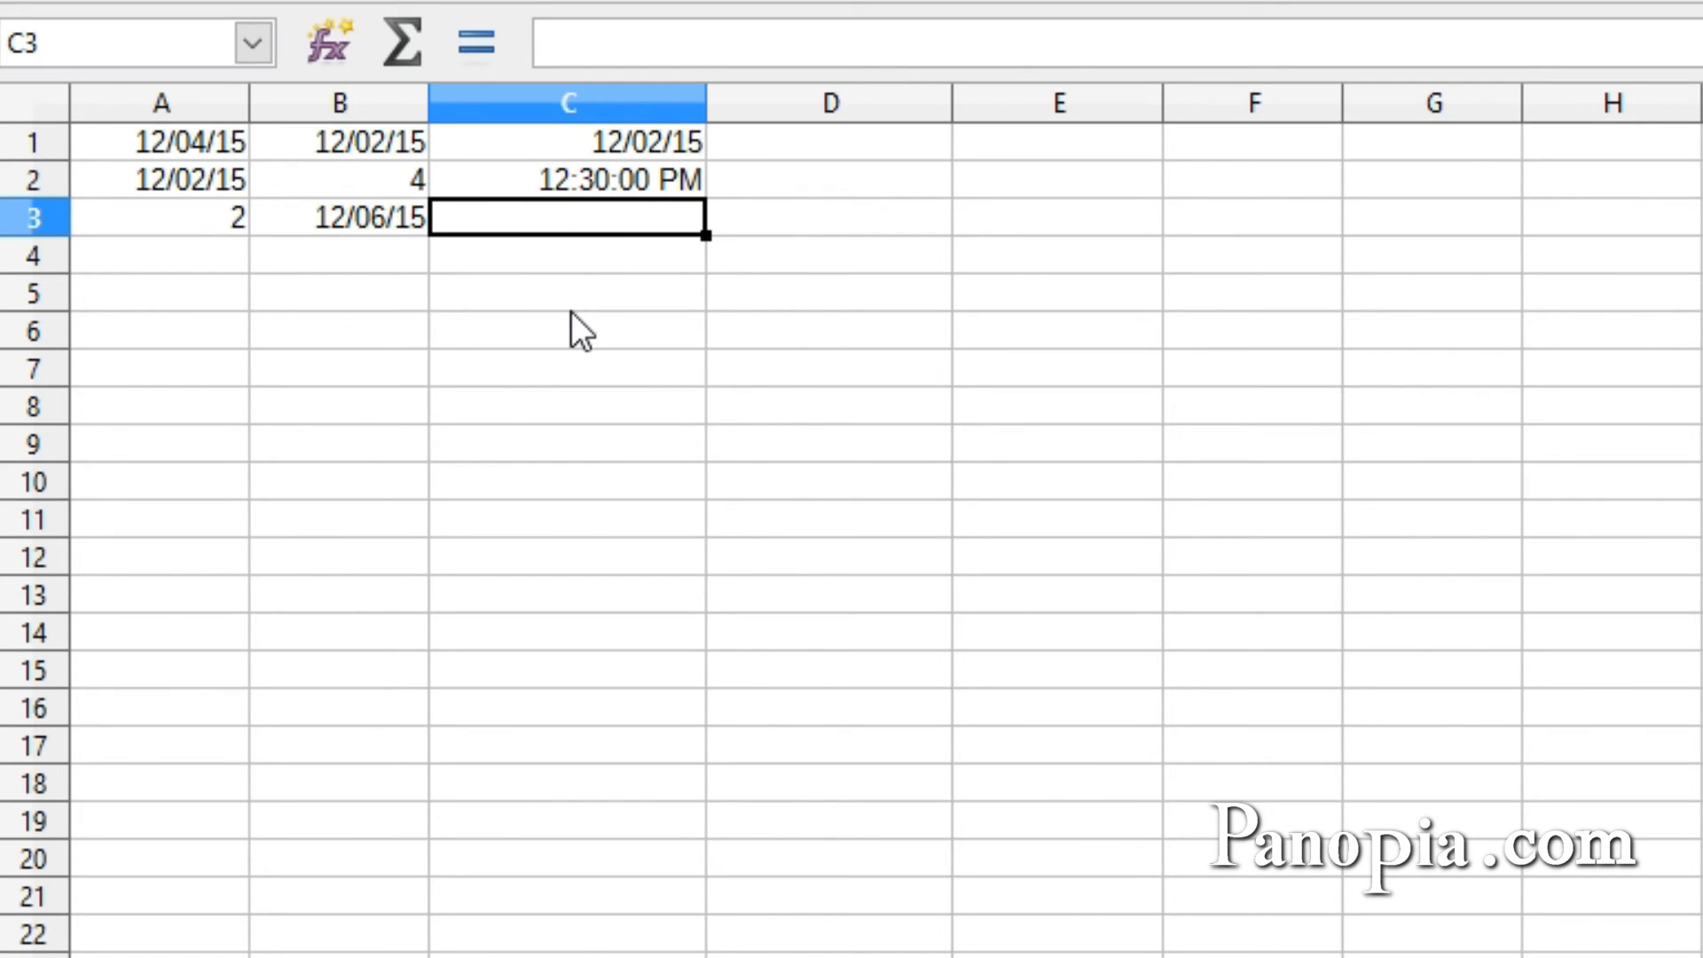
text(=)
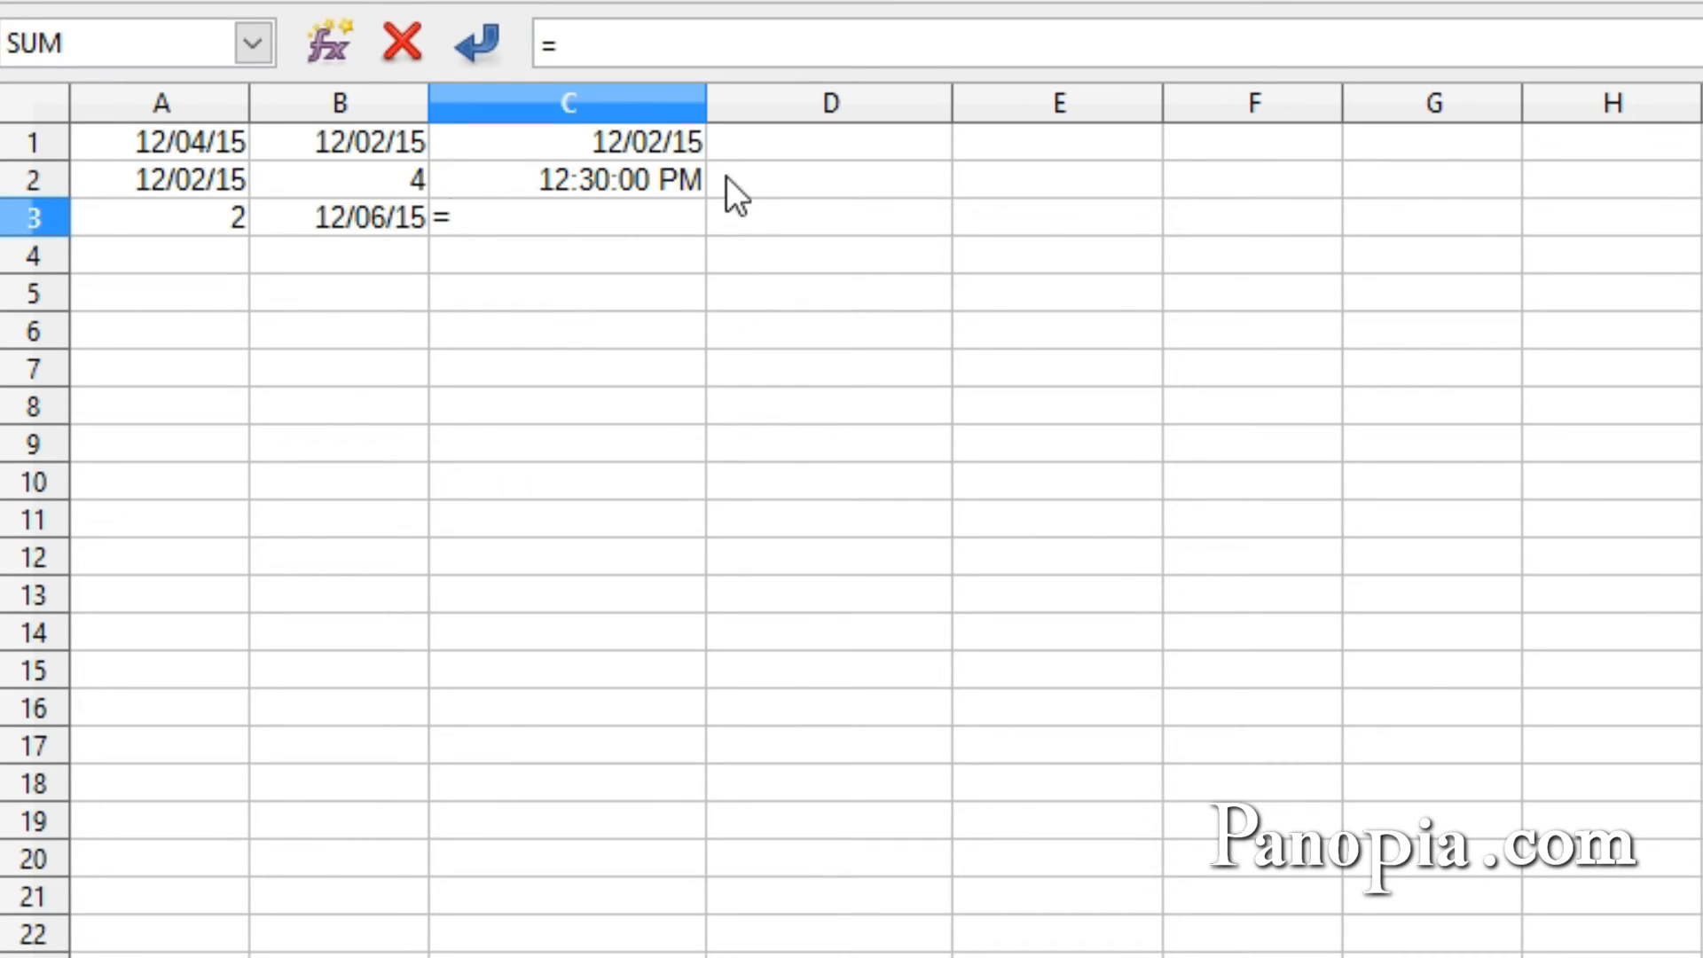
Enter =C1+C2 in C3, giving 12/02/15 12:30 PM from the date and time.
click(701, 141)
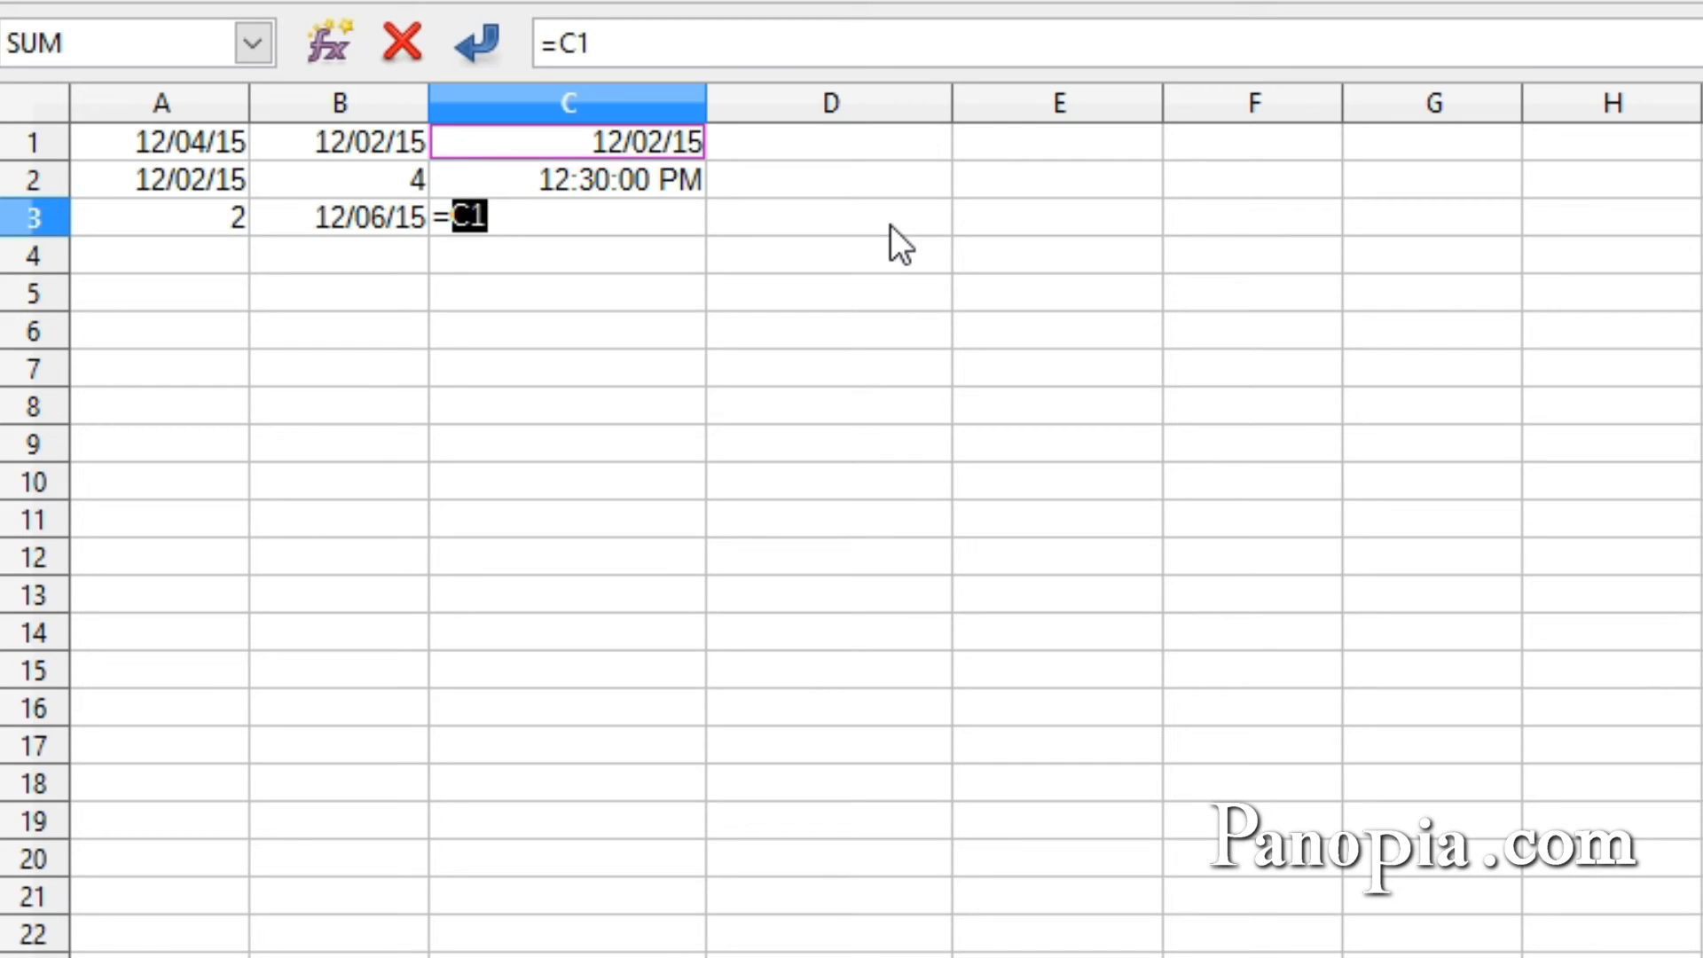
text(+)
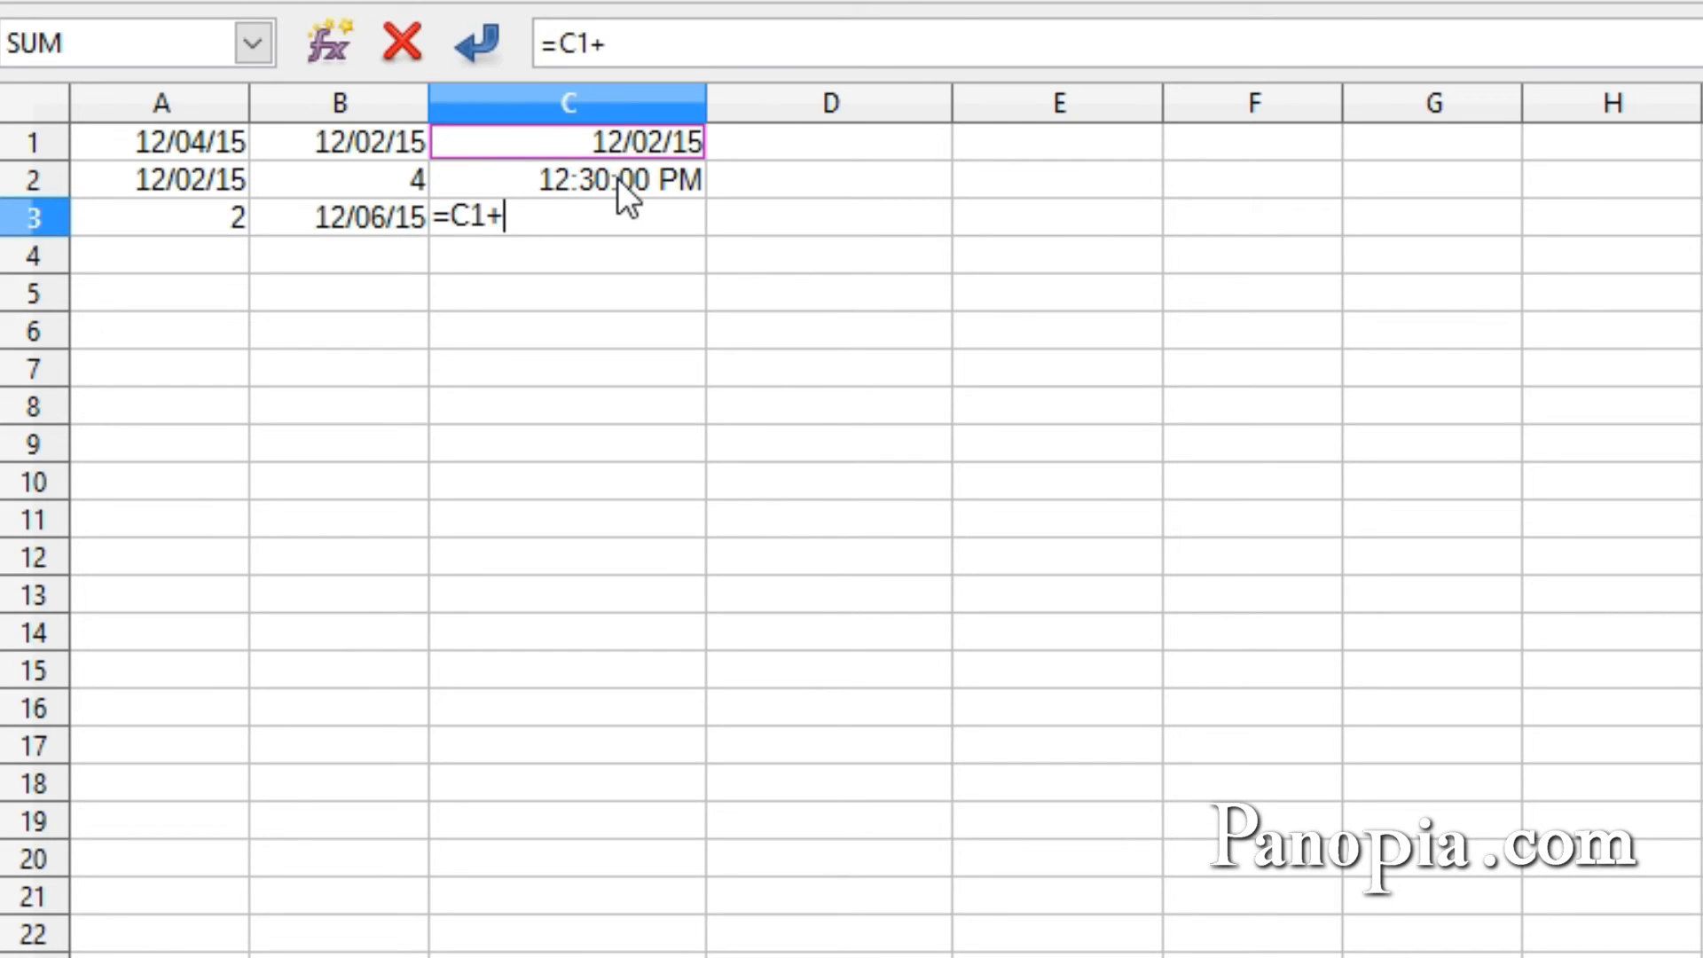
click(618, 180)
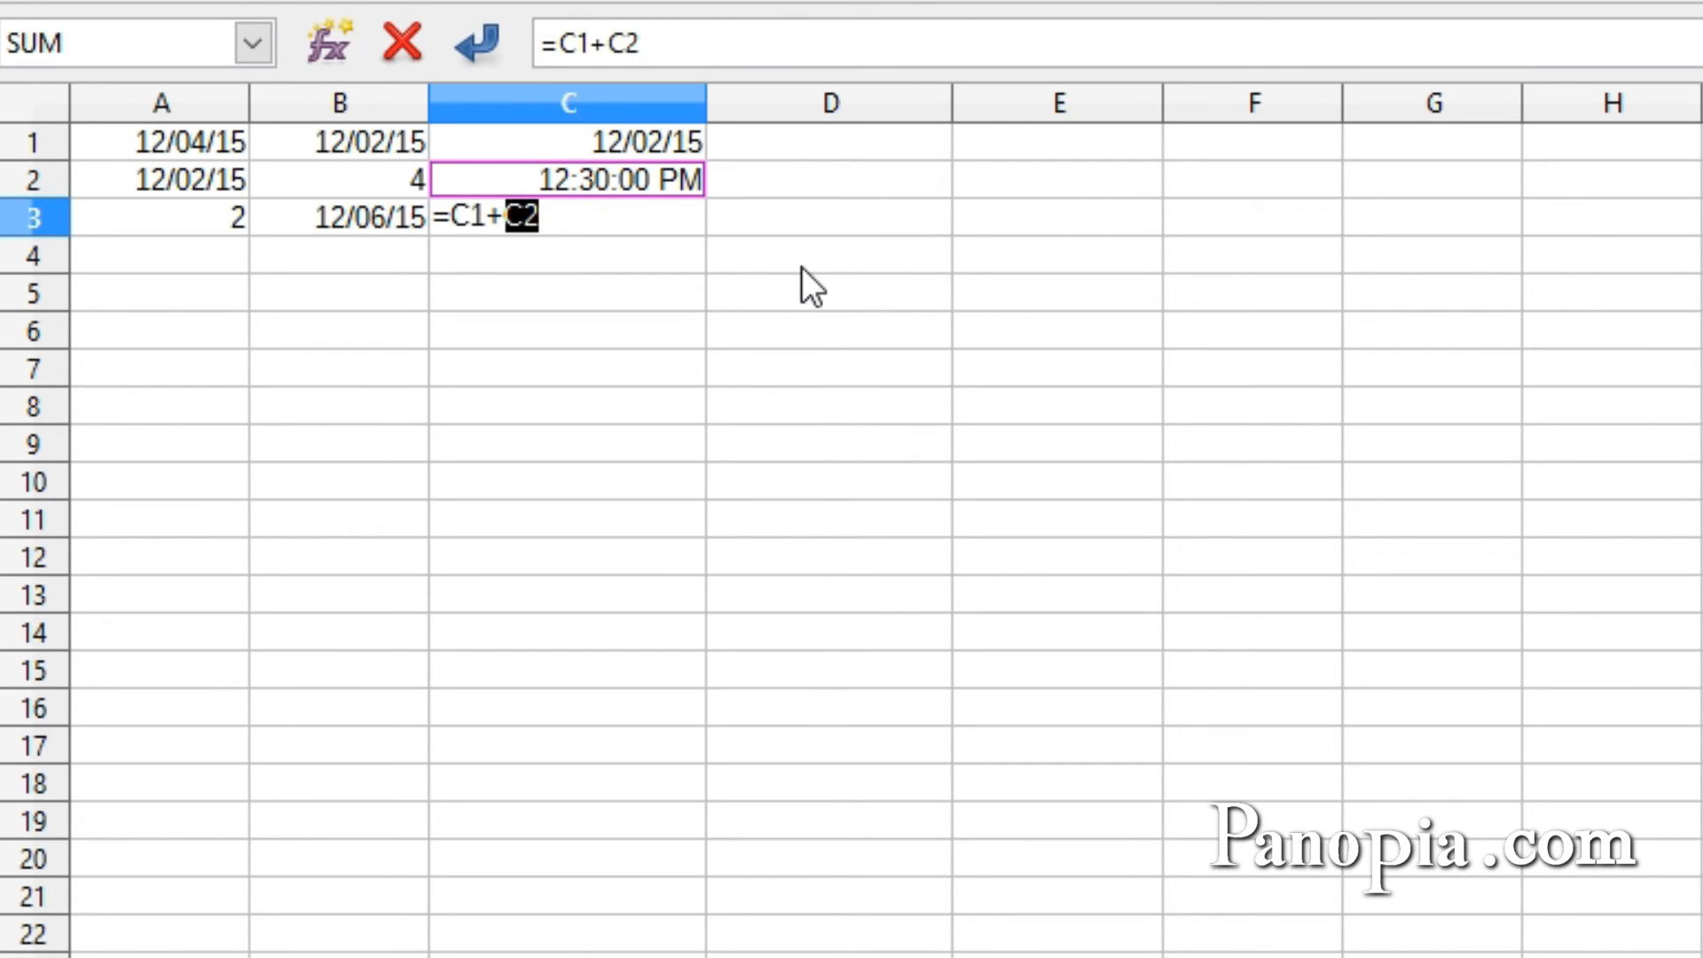
key(Return)
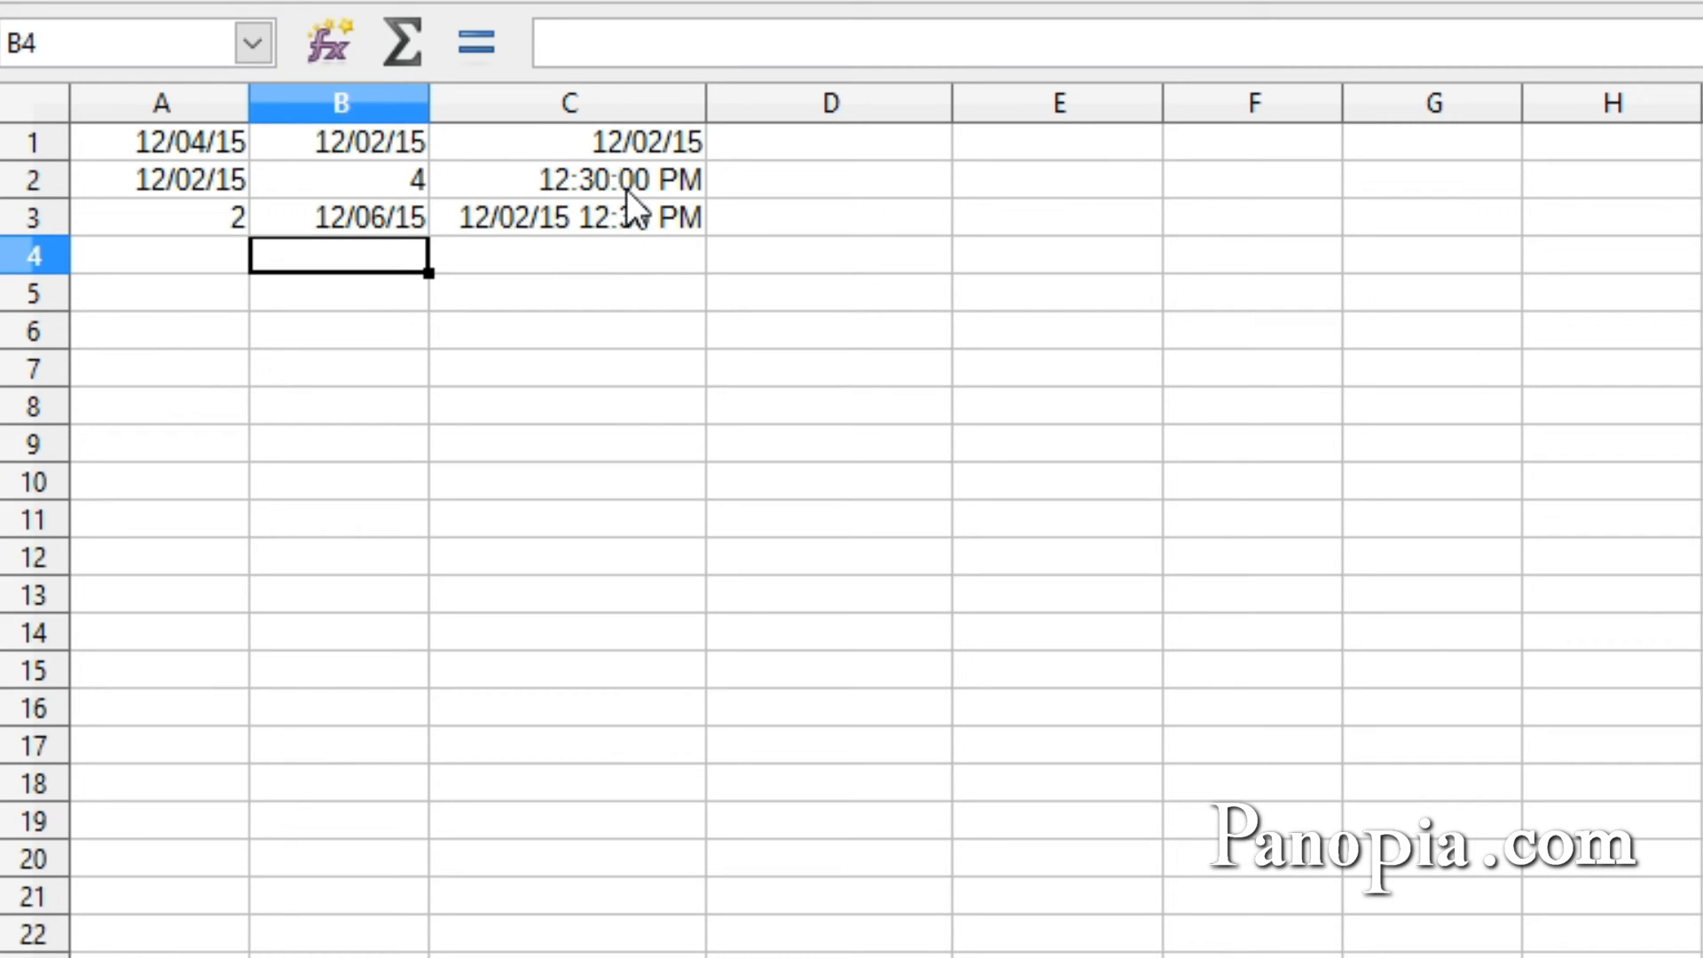
Change the C3 formula's plus to minus, giving 12/01/15 11:30 AM.
double_click(594, 225)
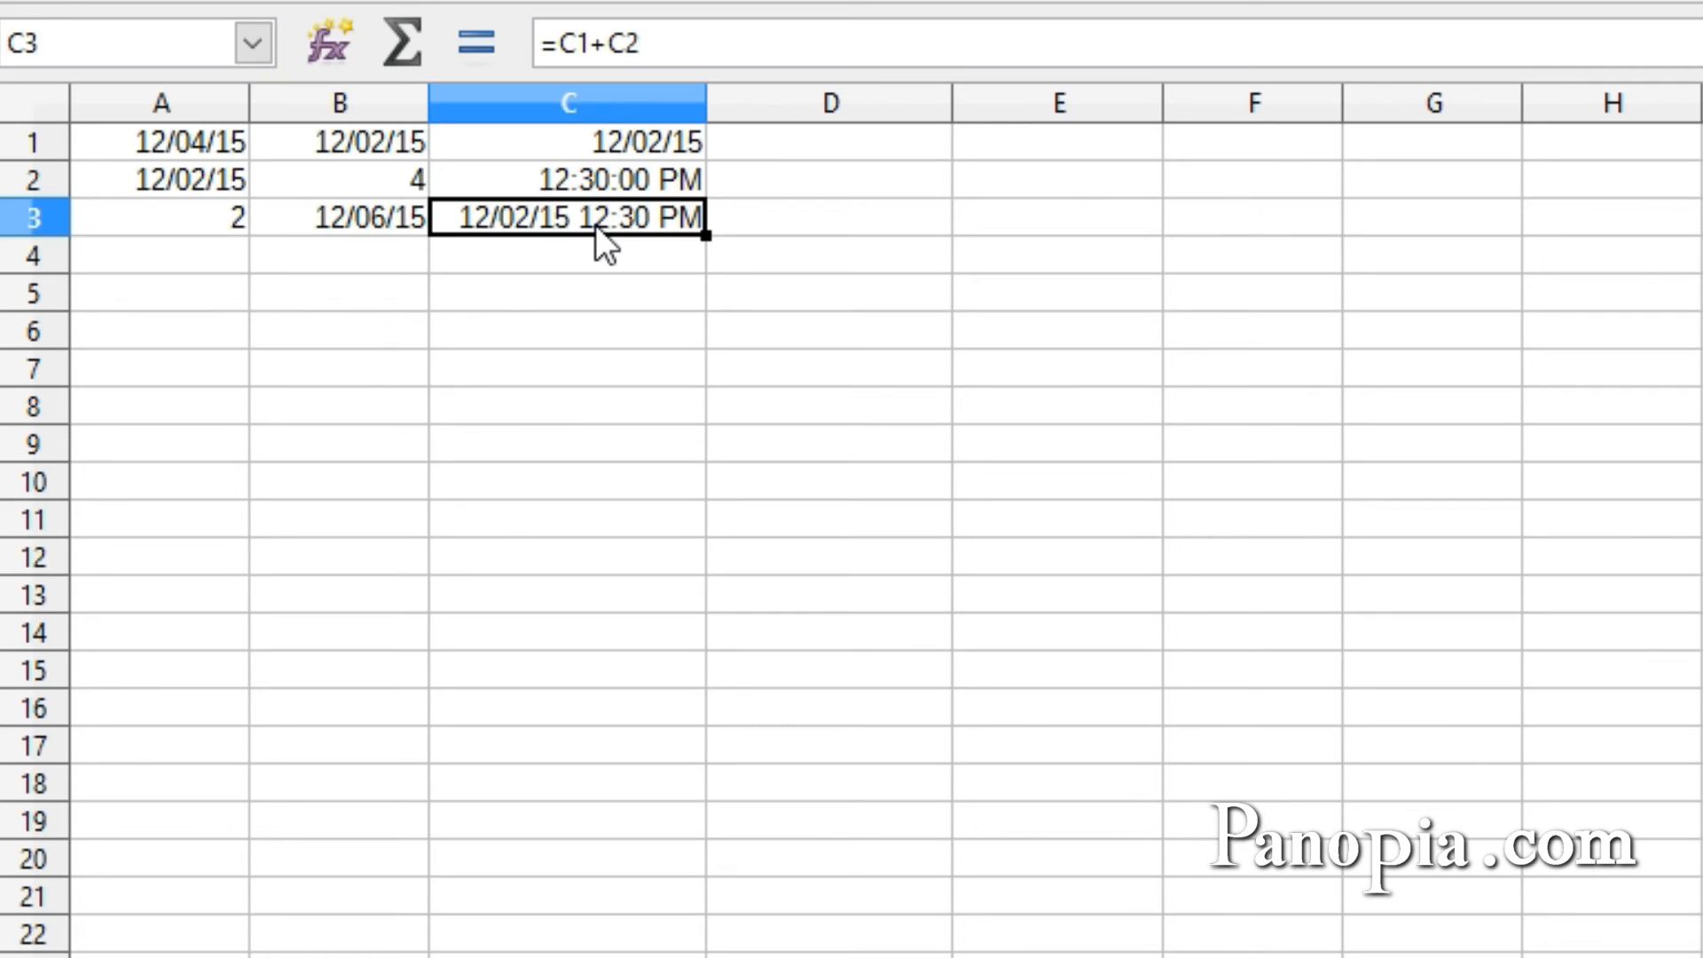
double_click(492, 218)
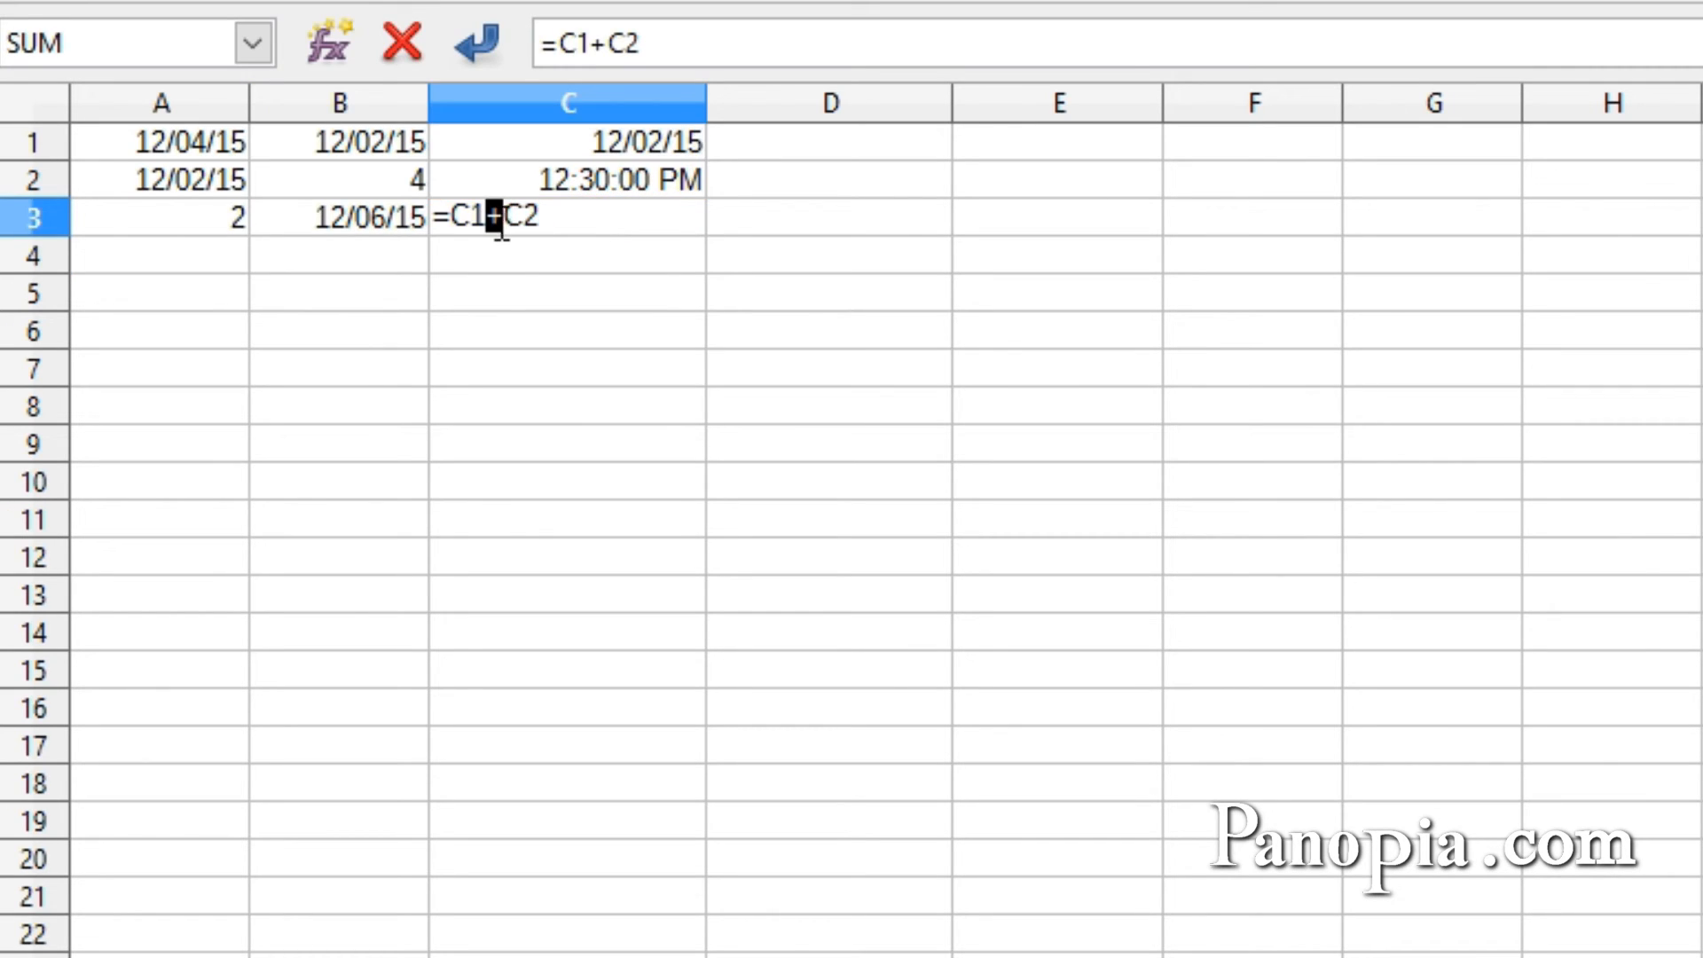
text(-)
key(Return)
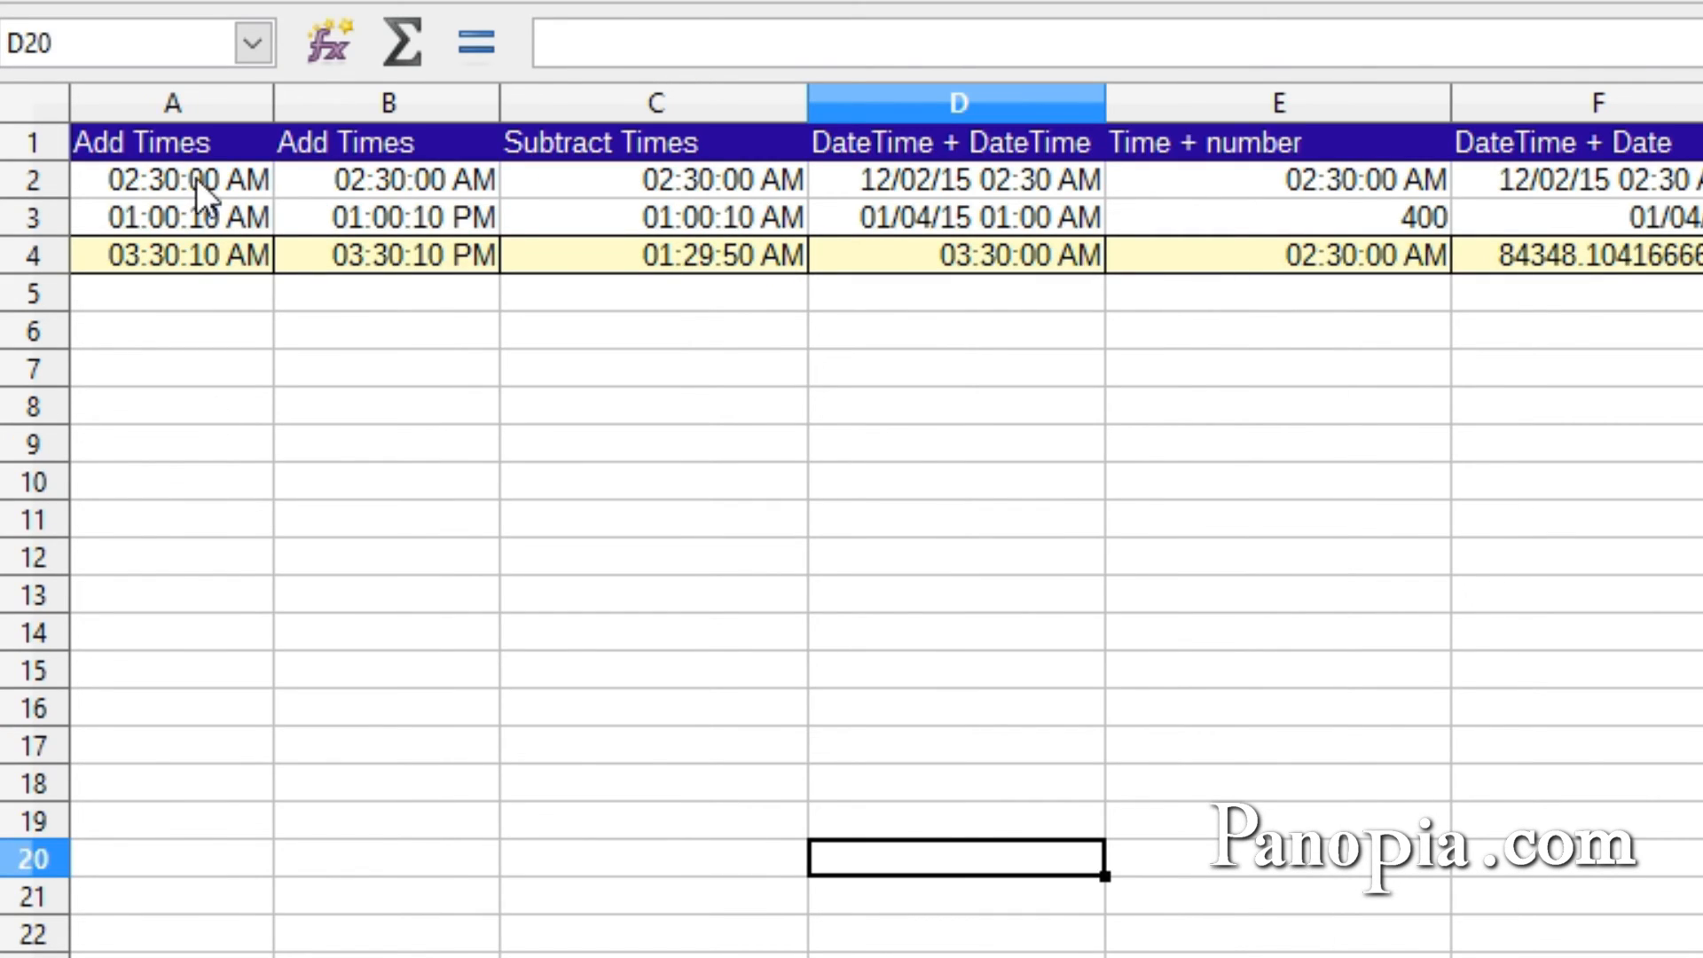
Inspect the =A2+A3 time-sum formula behind A4 before leaving the examples sheet.
click(196, 267)
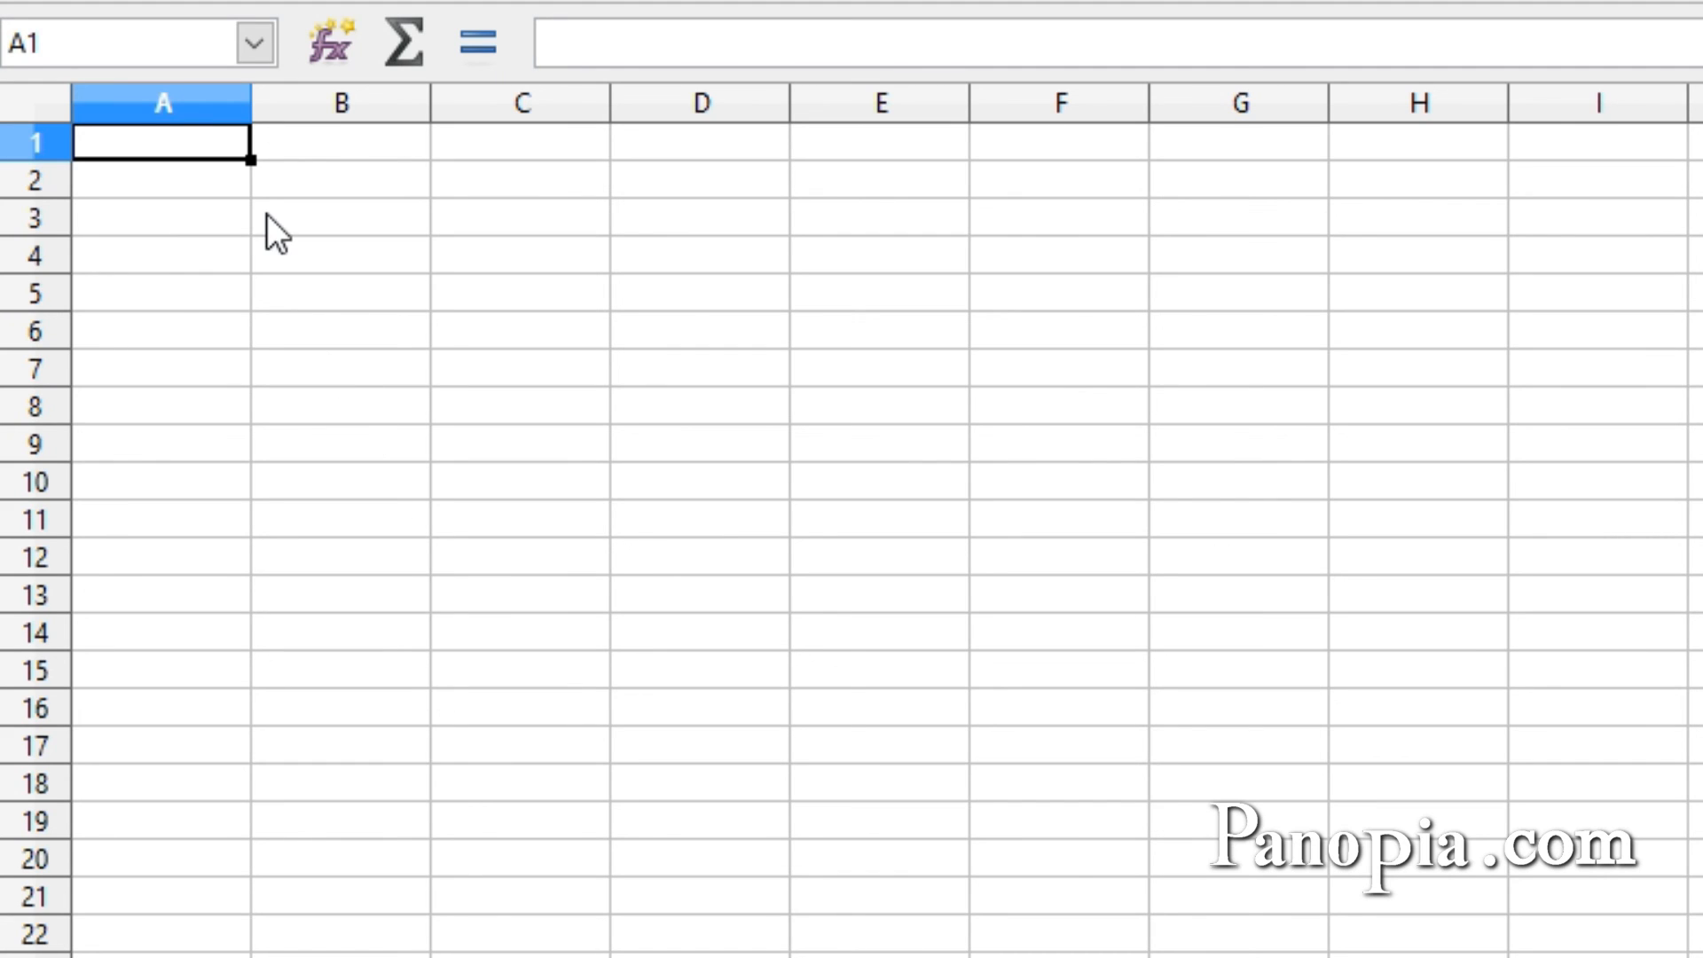
text(1)
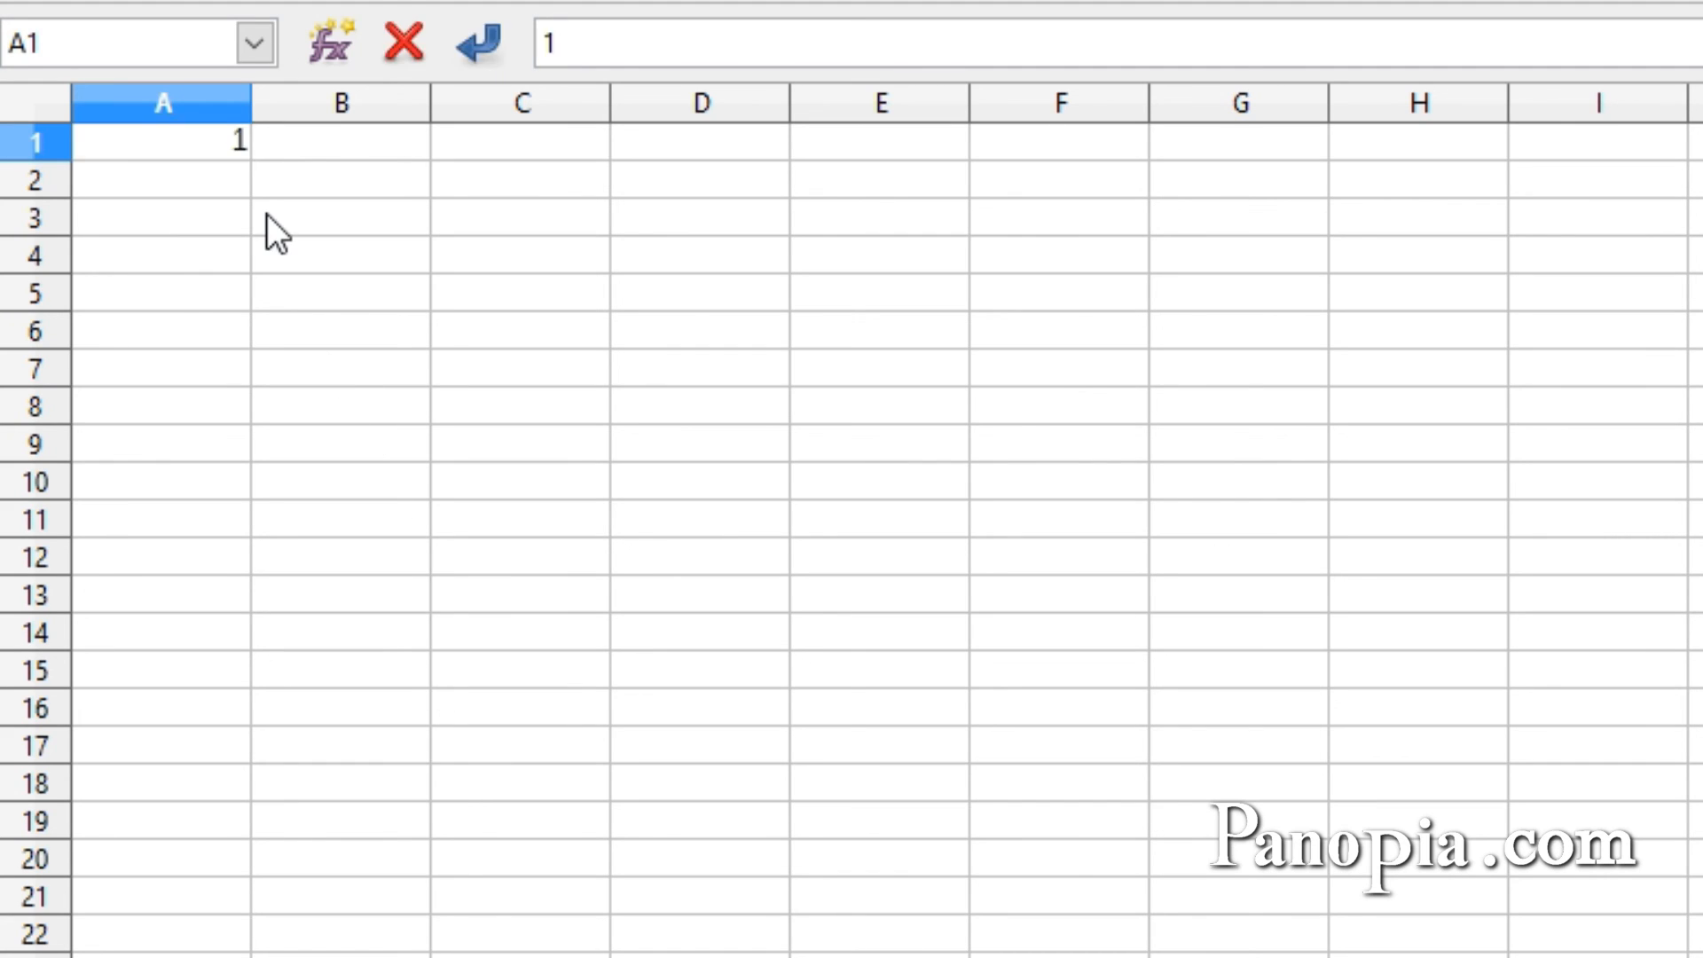
text(/1/30)
Enter 1/1/30 in A1 and confirm the formula bar stores it as 01/01/1930.
key(Return)
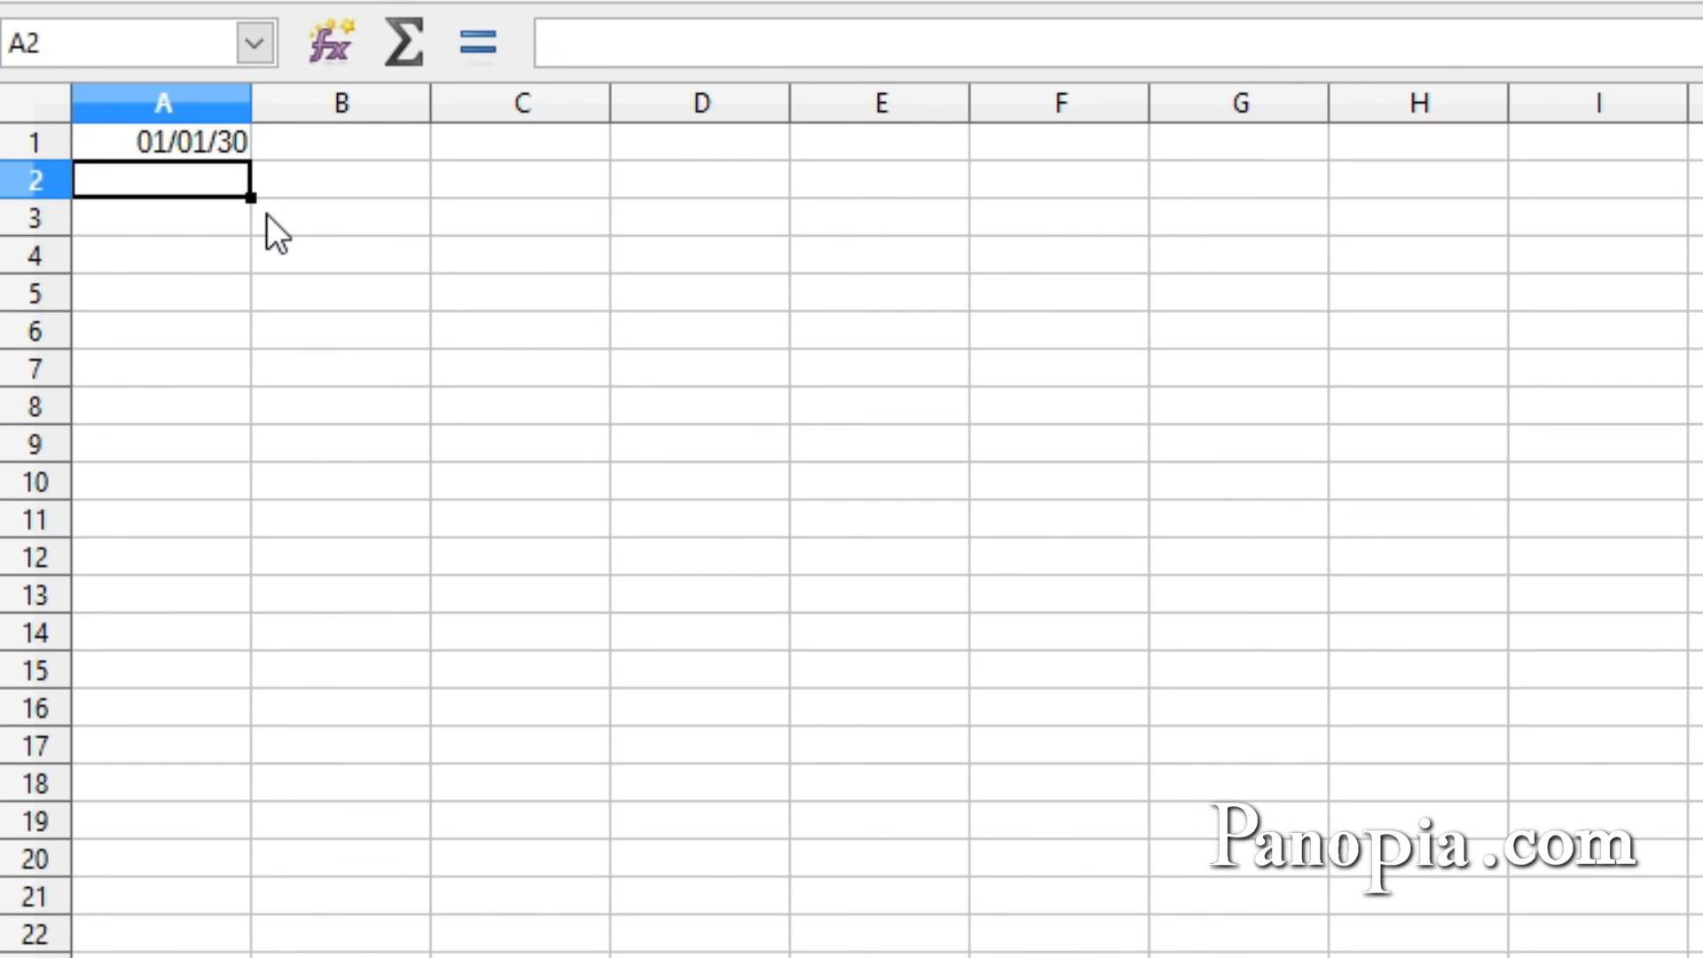
click(205, 149)
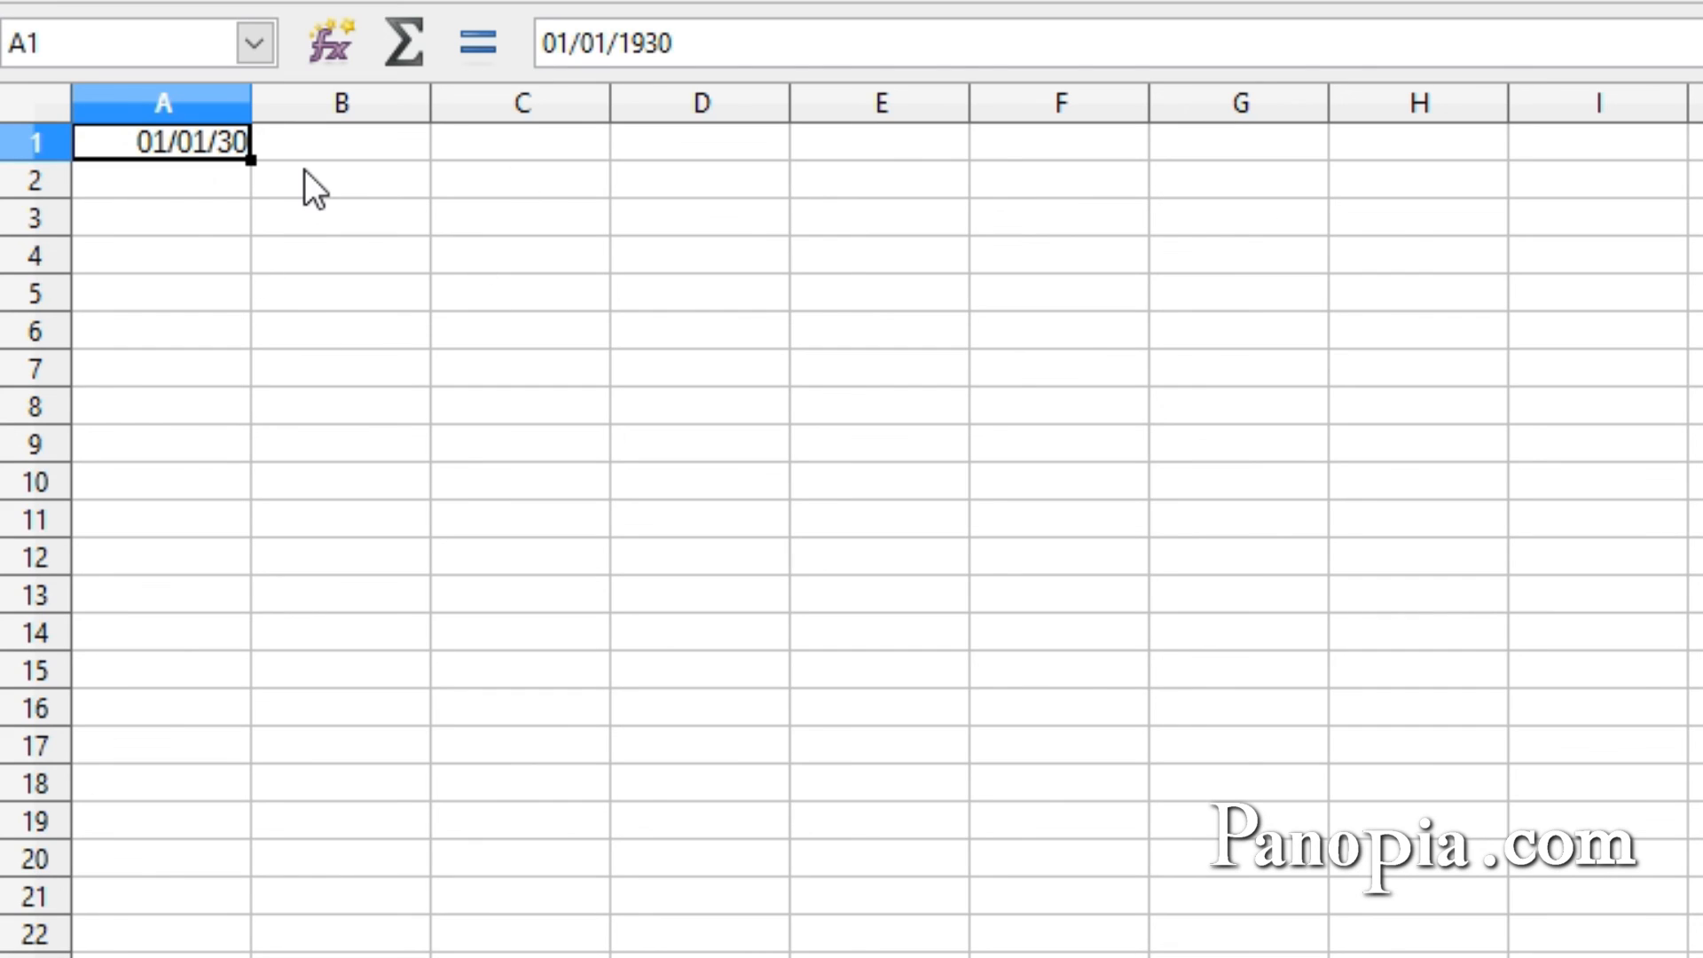
click(342, 144)
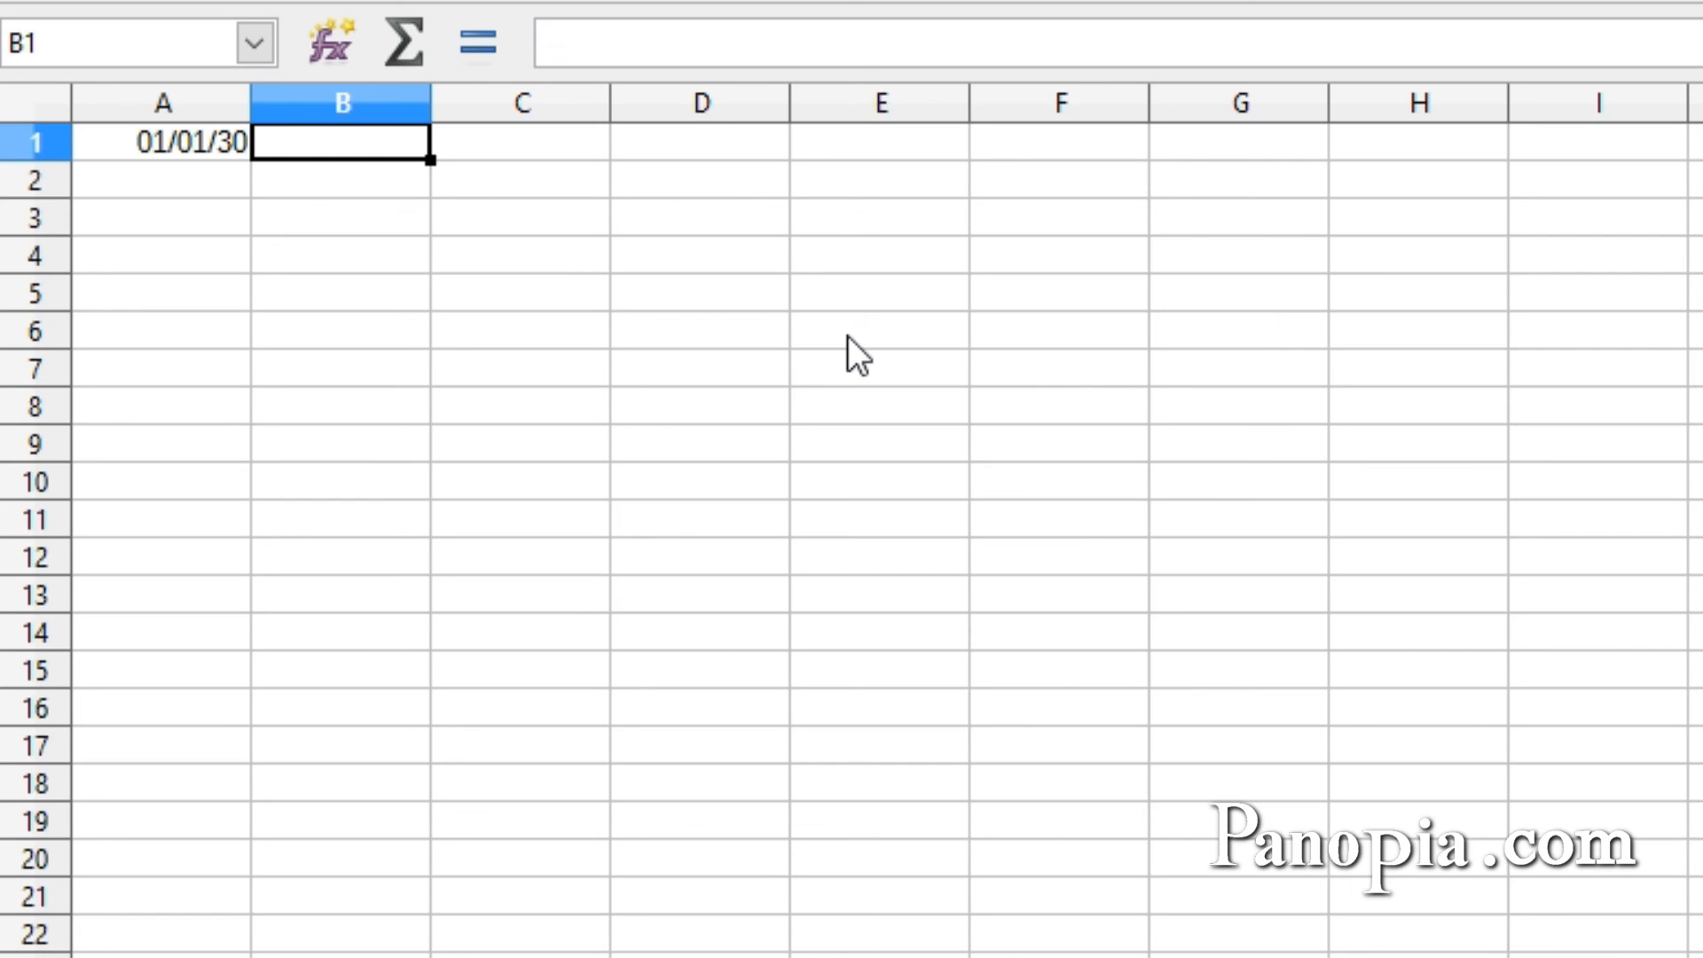
text(1/1/29)
Enter 1/1/29 in B1 and confirm the formula bar stores it as 01/01/2029.
key(Return)
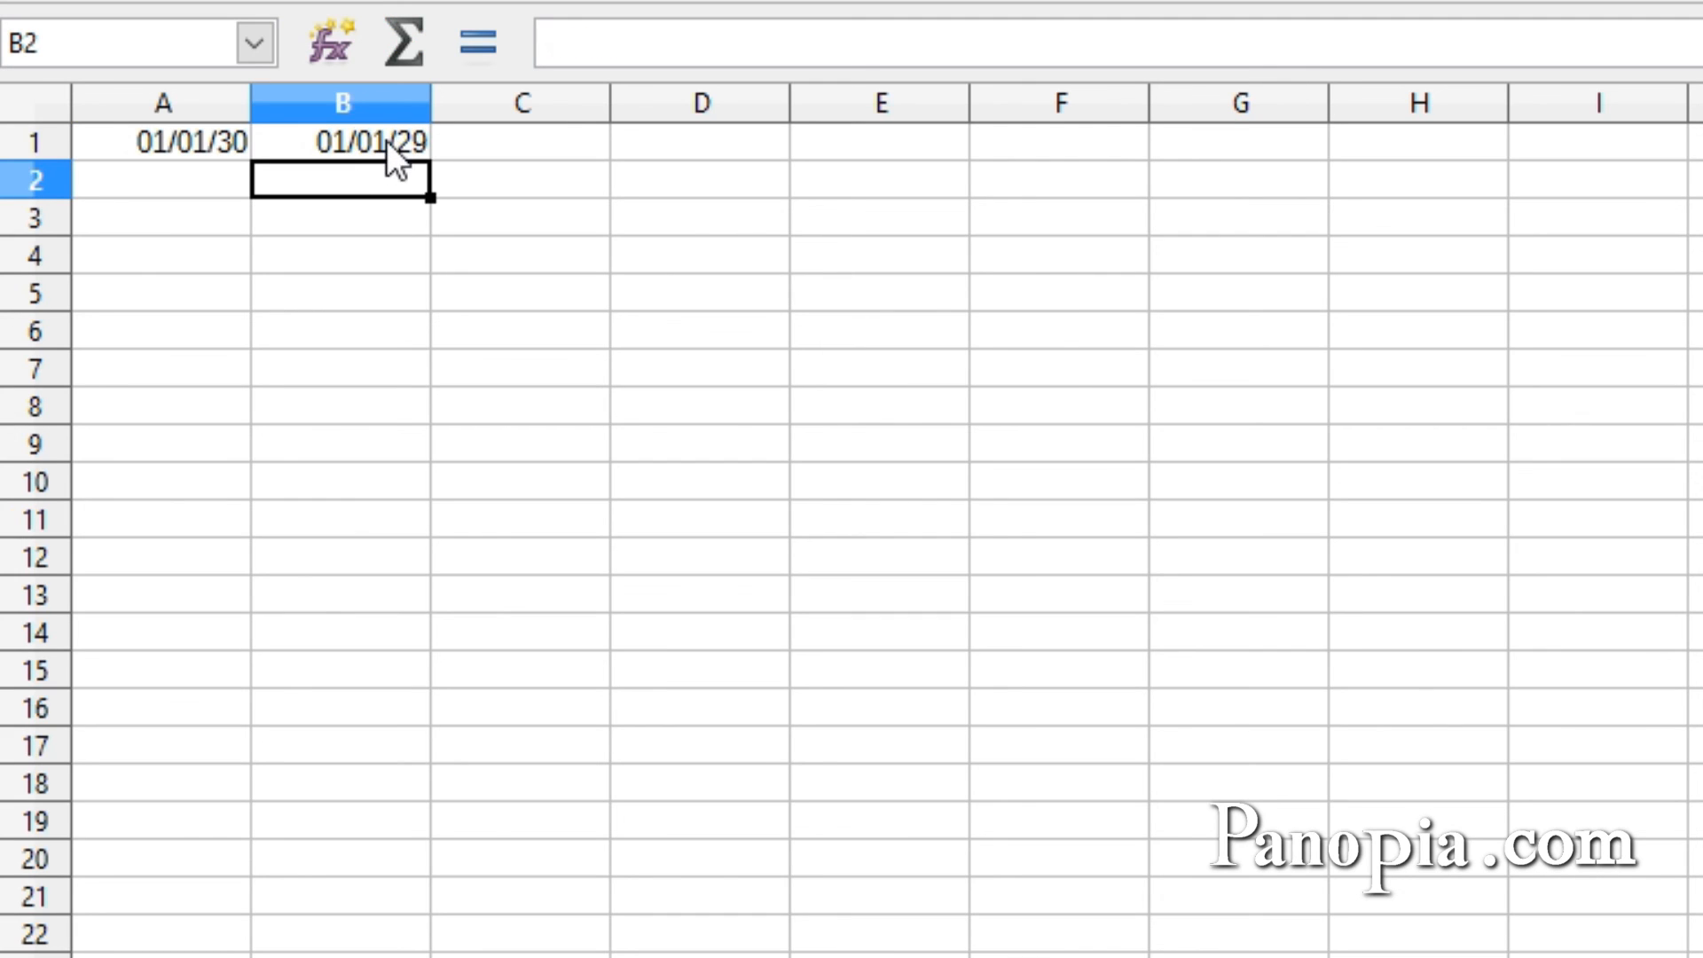
click(387, 140)
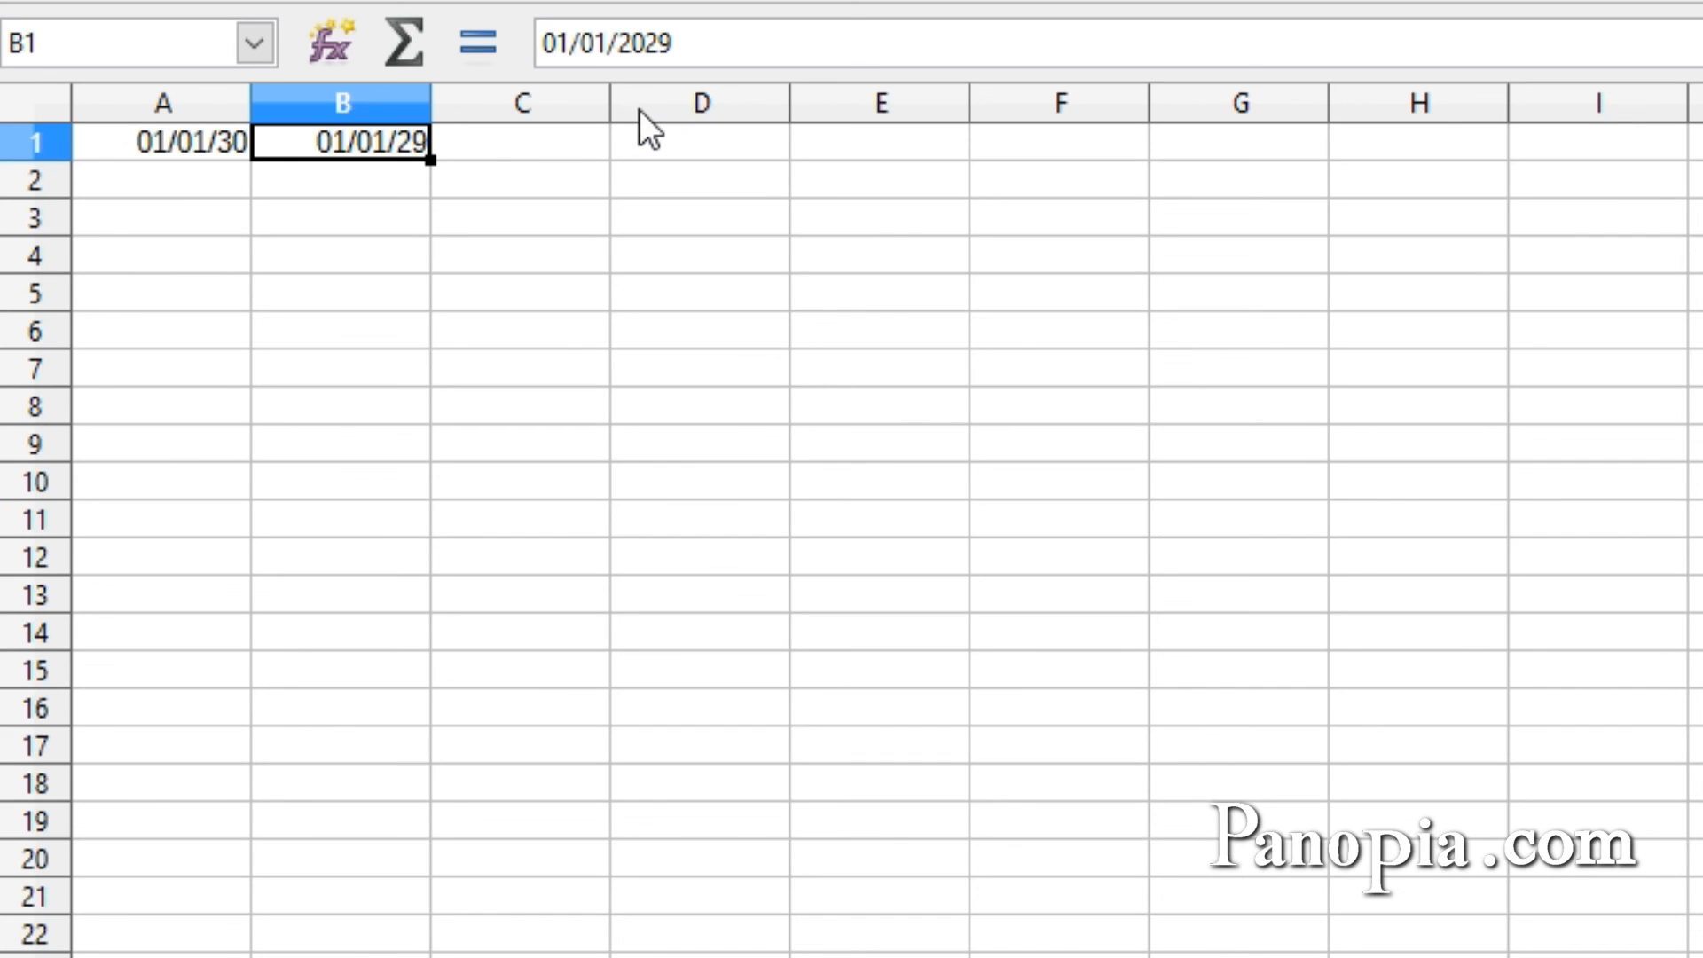
Enter 1/1/2030 in C1, displayed as 01/01/30 but stored as 01/01/2030.
click(509, 140)
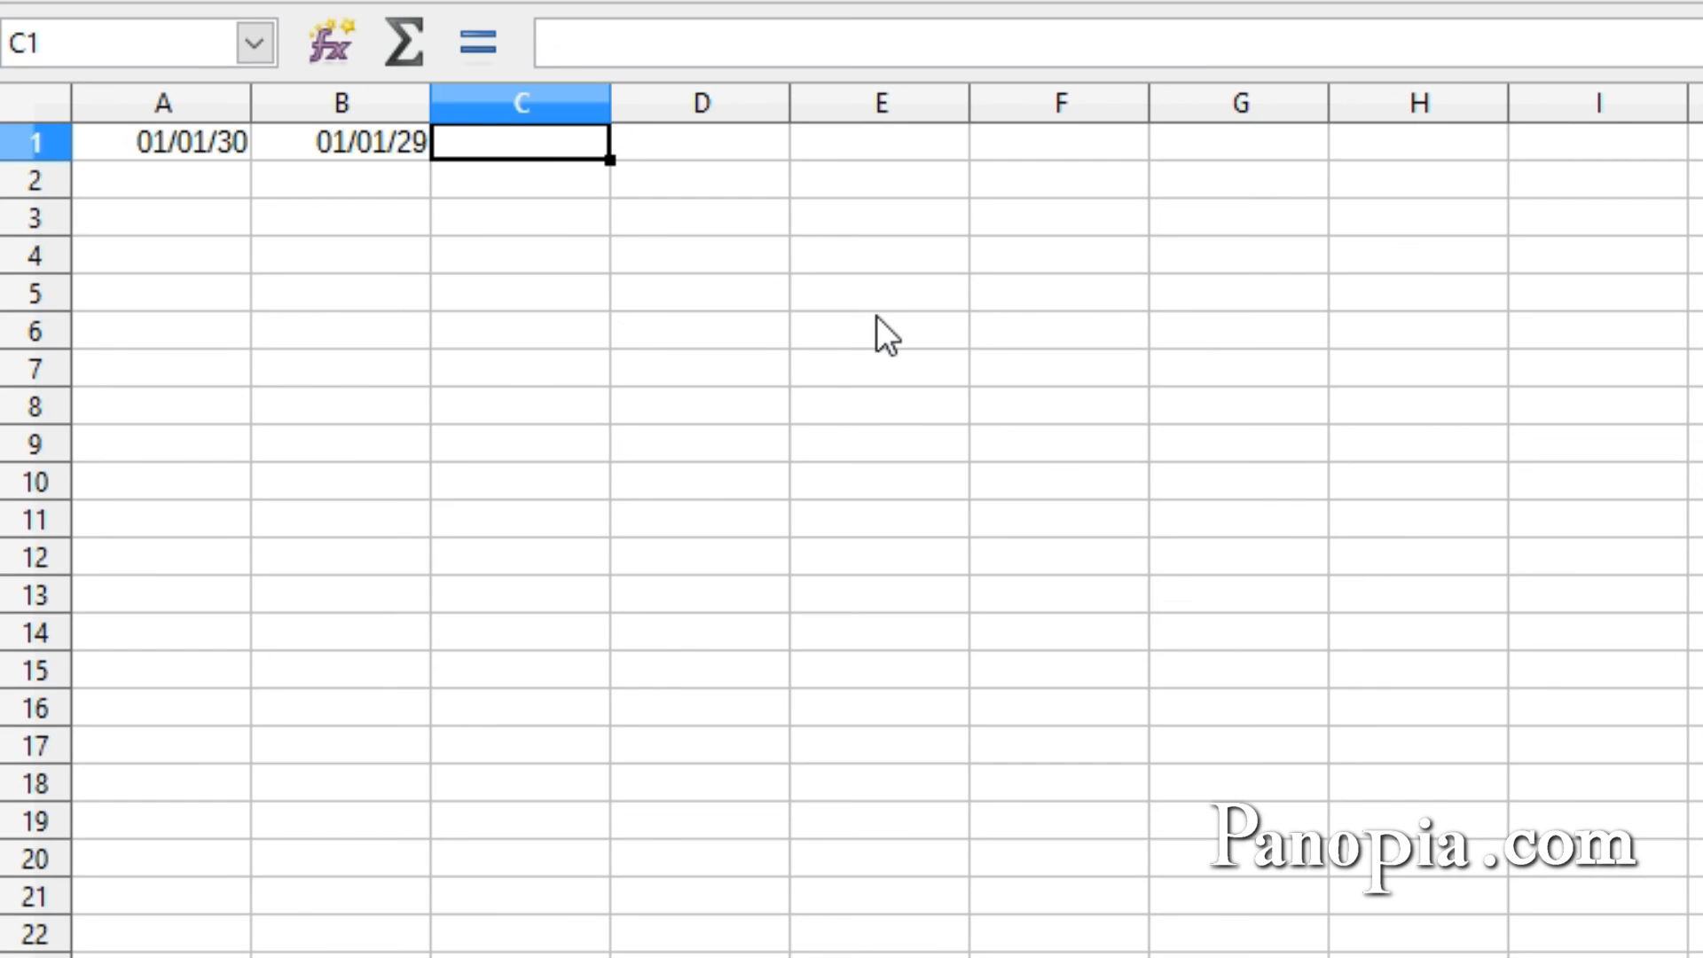
text(1/1/2030)
key(Return)
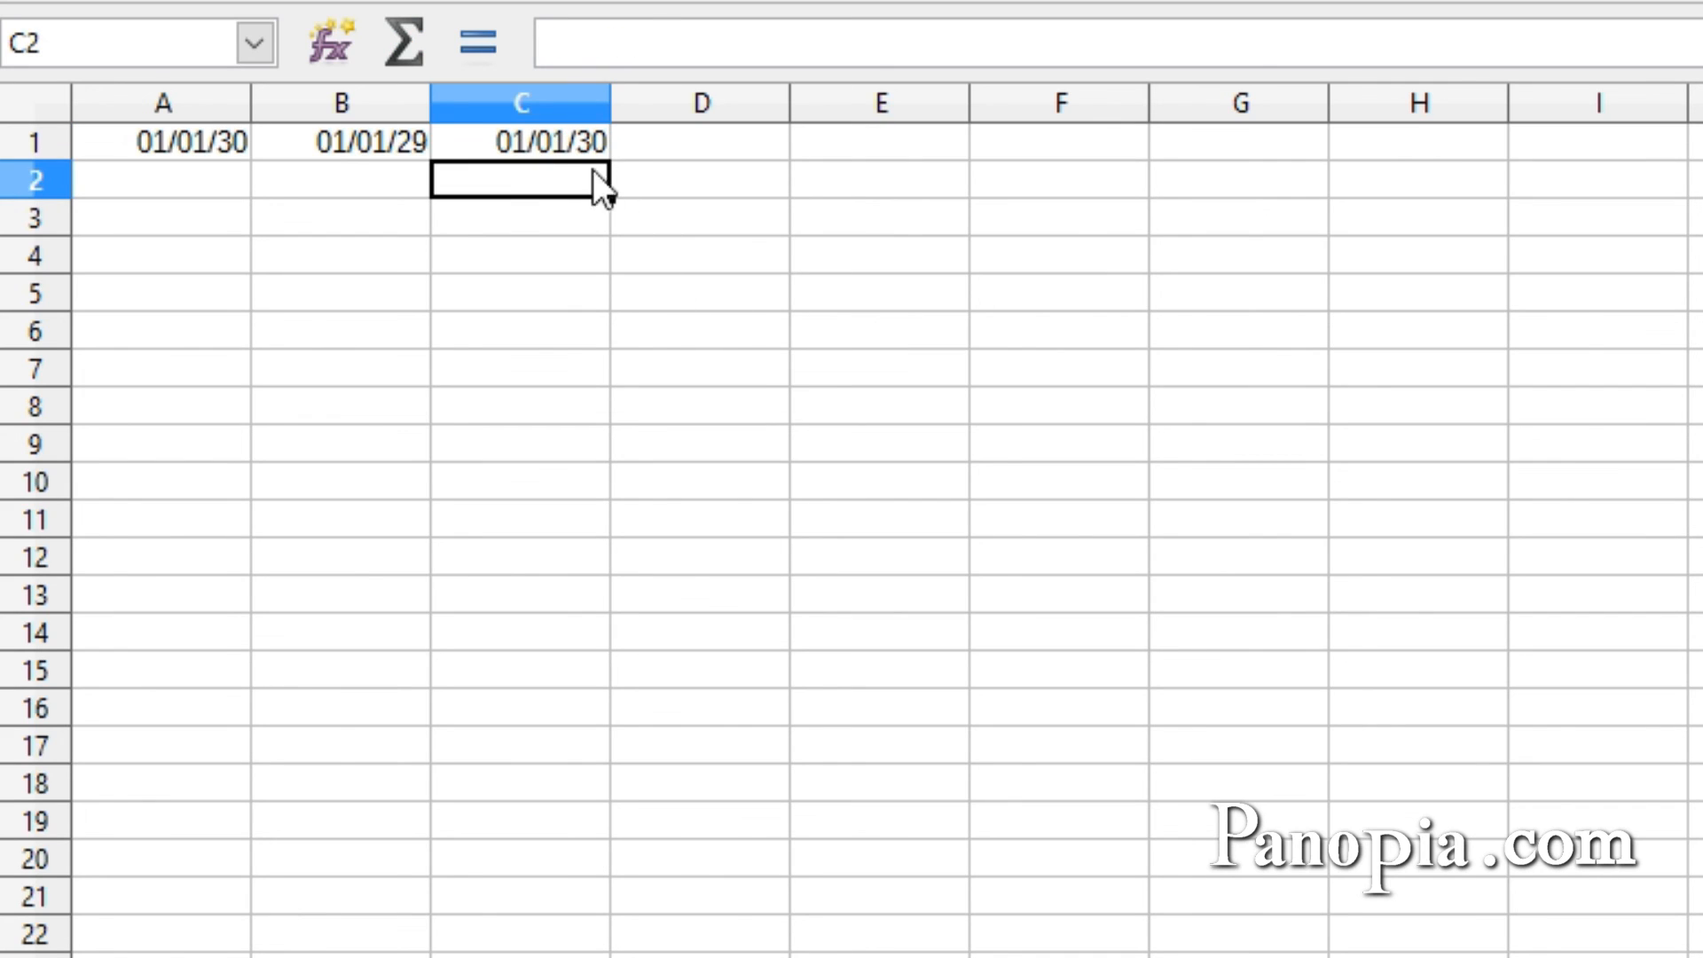
click(573, 139)
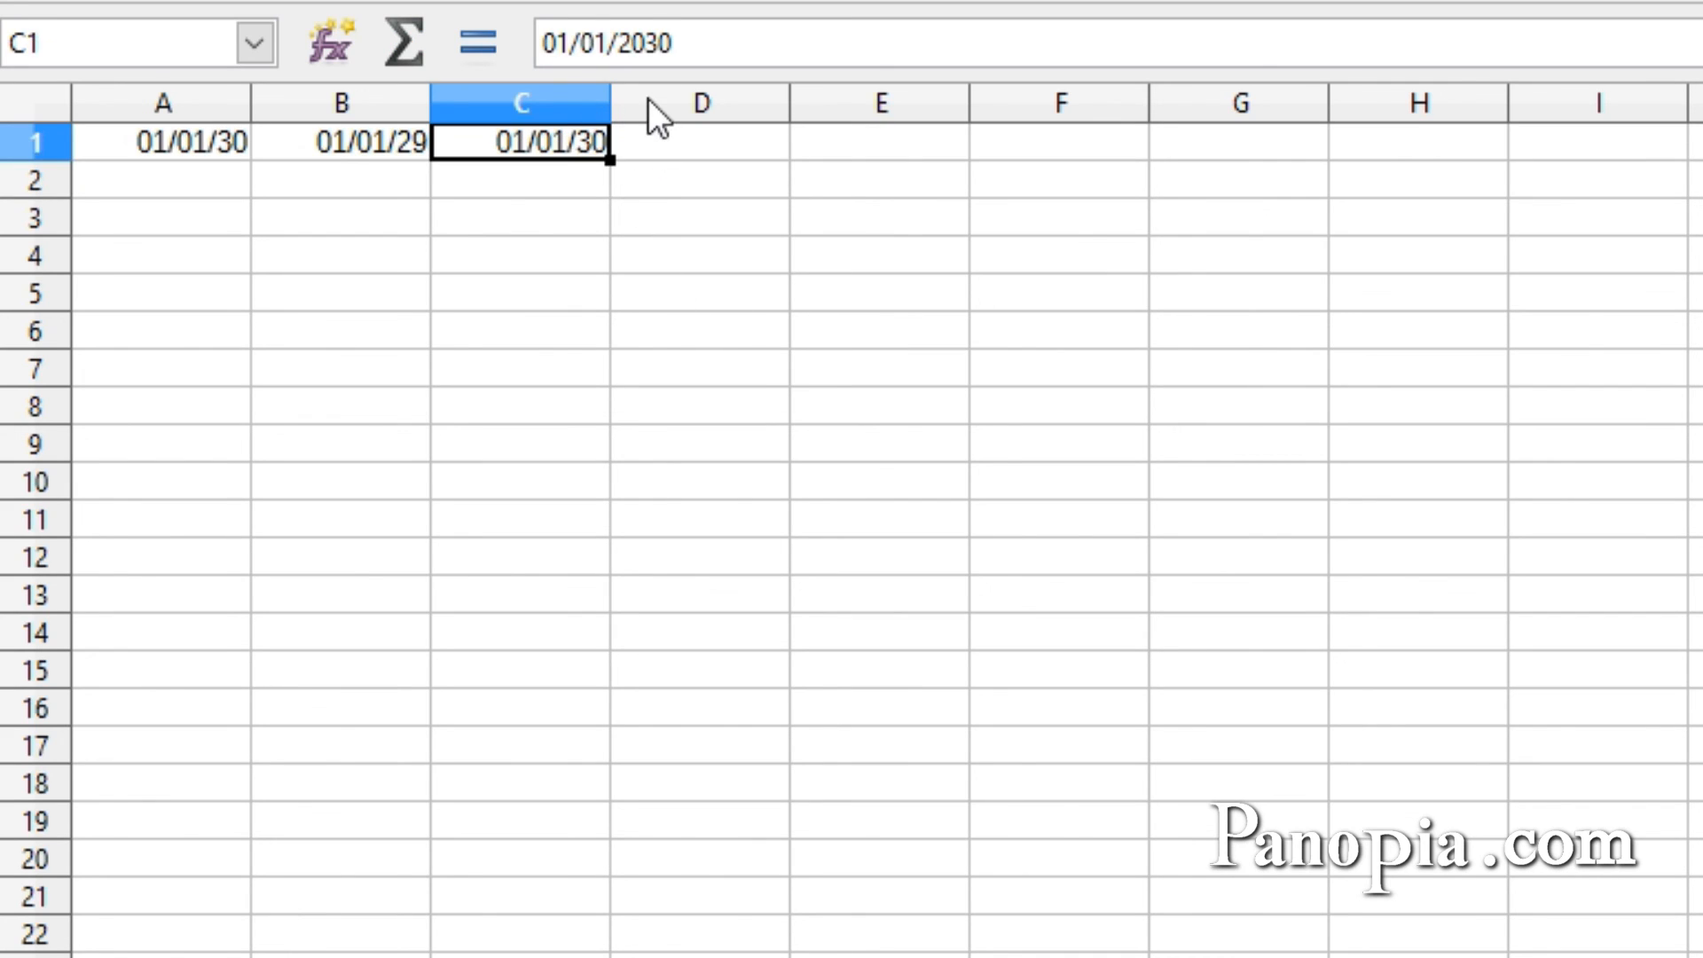